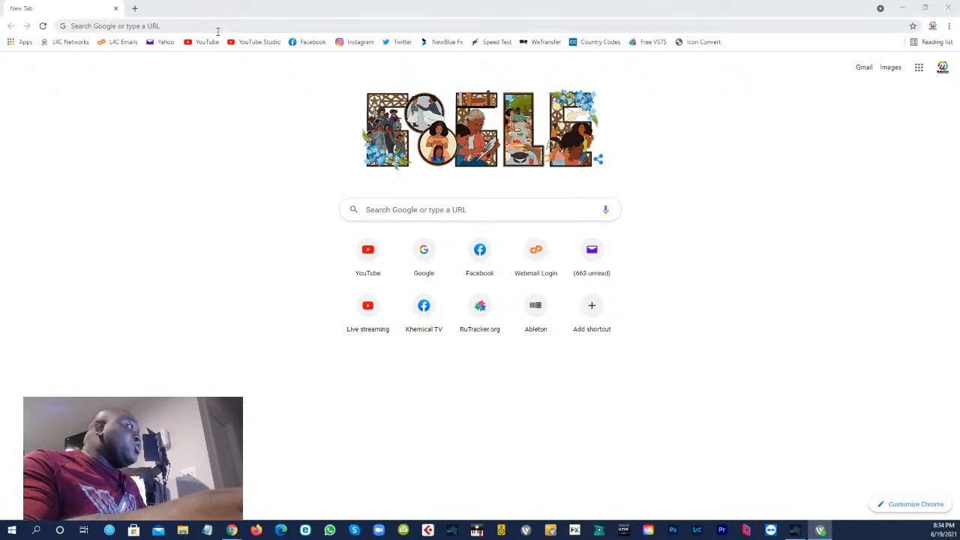
- Go to google.com in the browser
click(204, 32)
text(google)
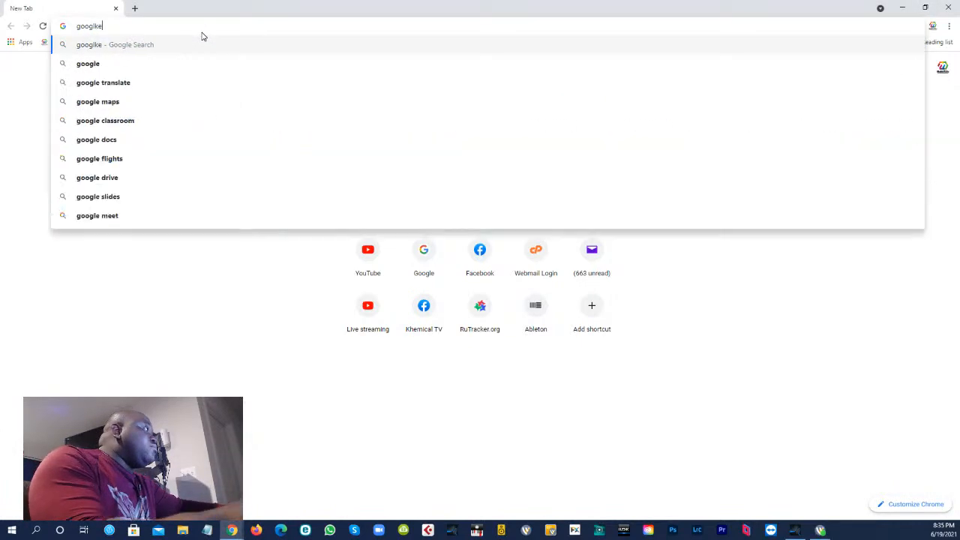
text(.)
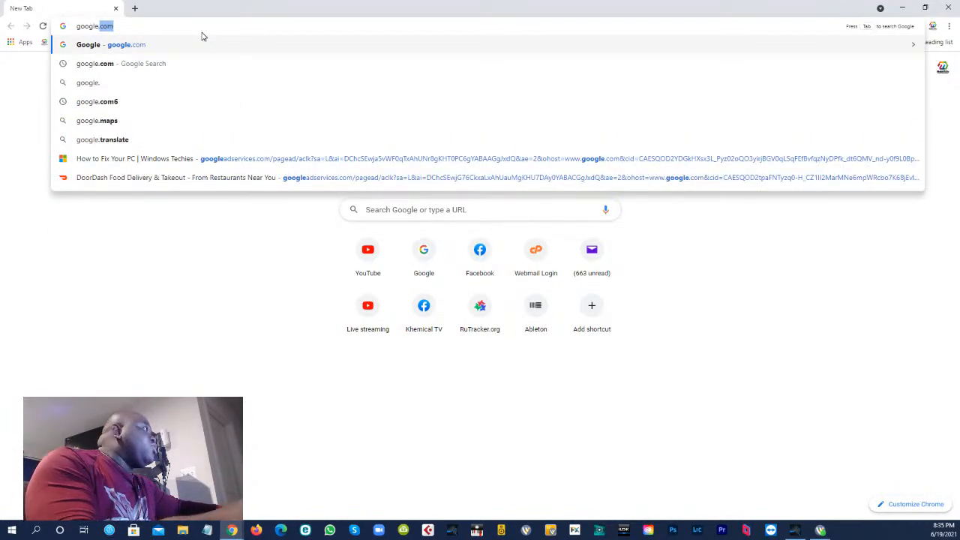
text(com)
key(Return)
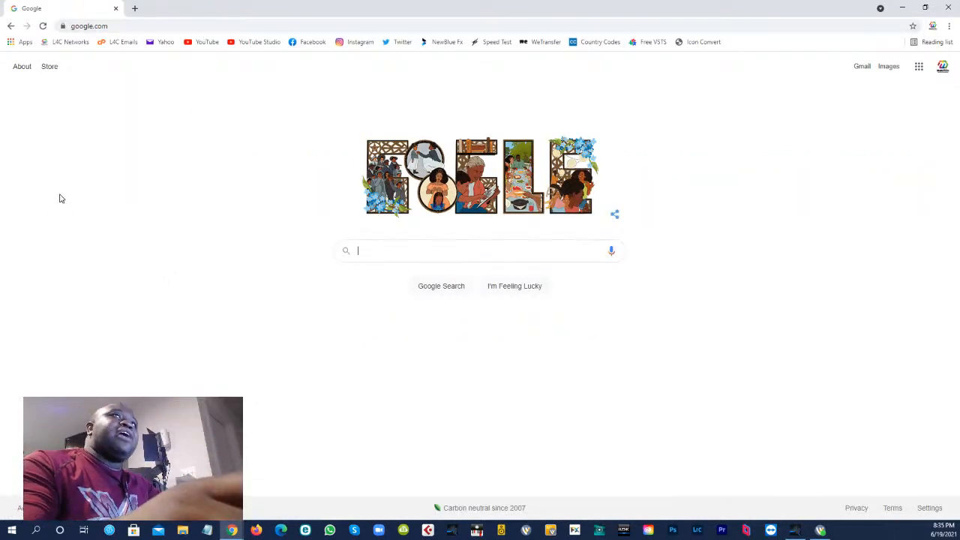
click(376, 253)
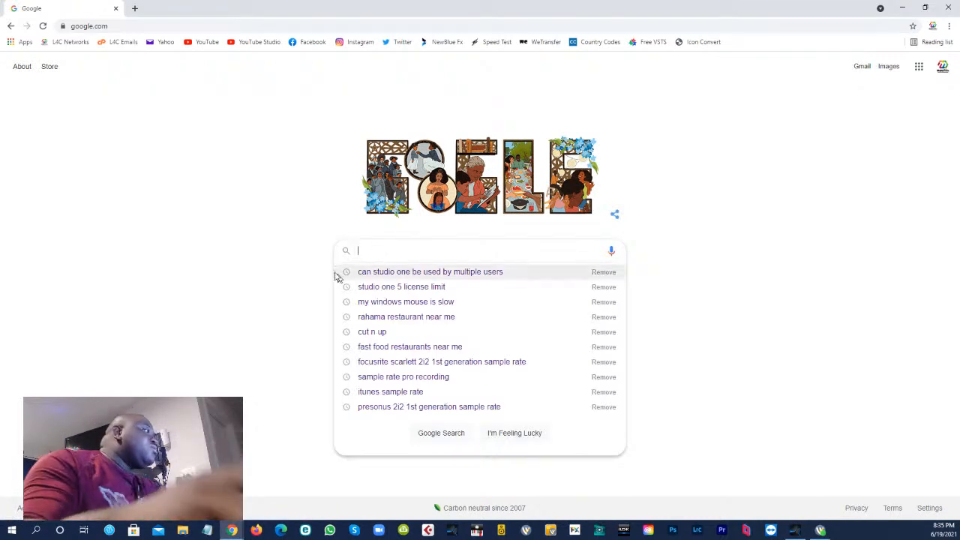
click(289, 241)
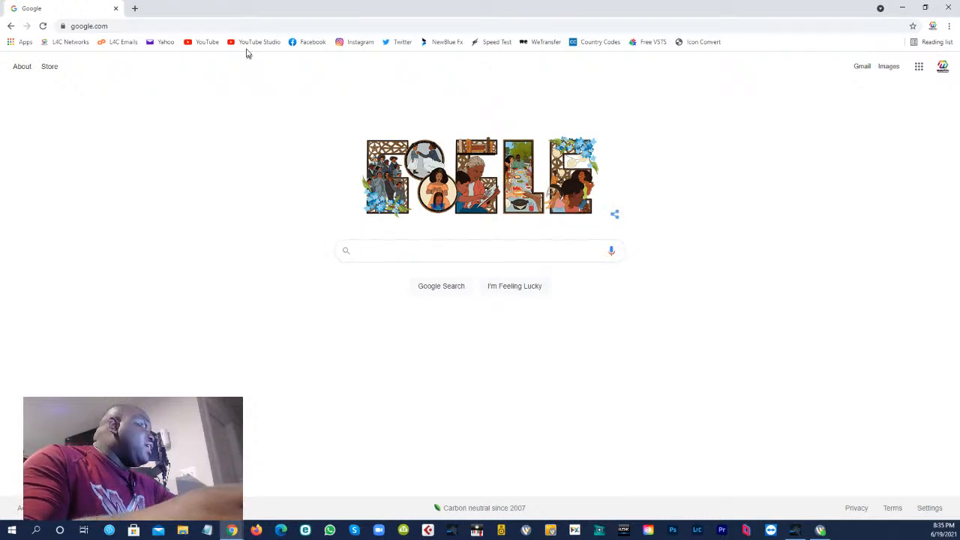
- Open the My.PreSonus home page at my.presonus.com/home from the browsing suggestions for "preso"
click(246, 26)
text(pr)
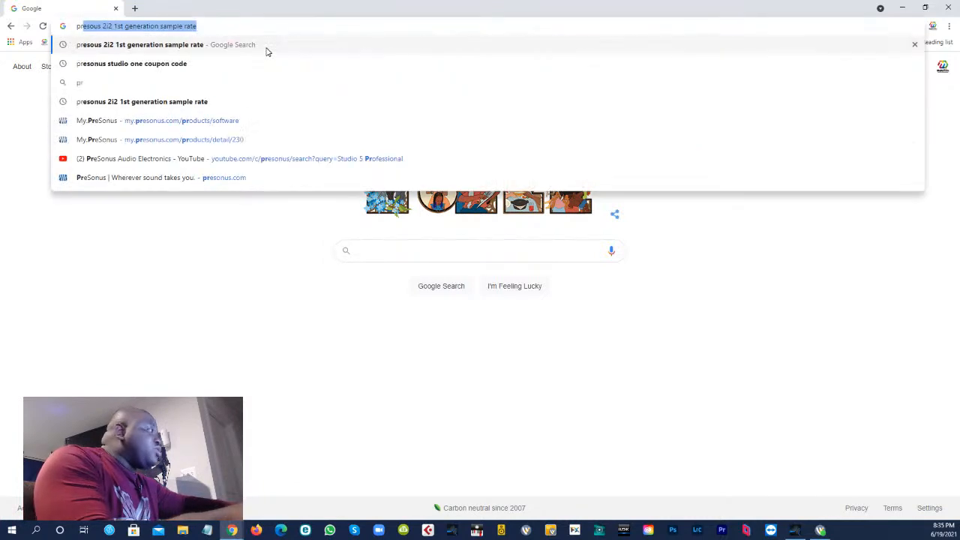
text(eso)
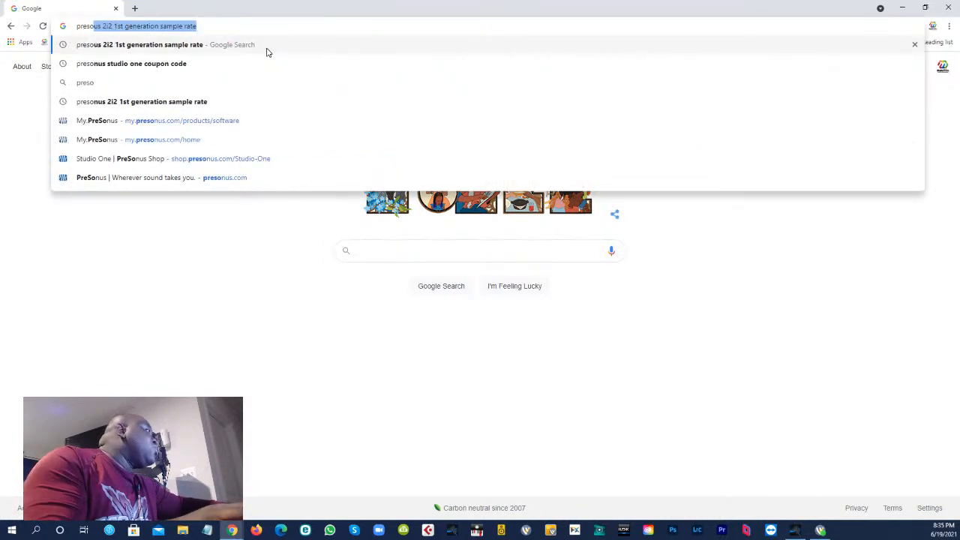
key(Down)
key(Down)
key(Down)
key(Down)
key(Down)
key(Return)
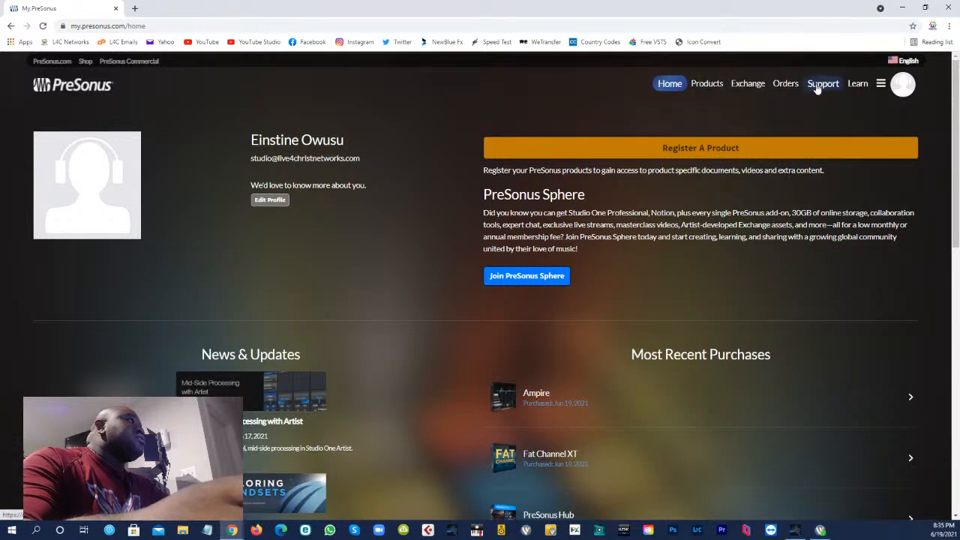
- Open the main PreSonus.com site and look over its support options and home page content
click(54, 63)
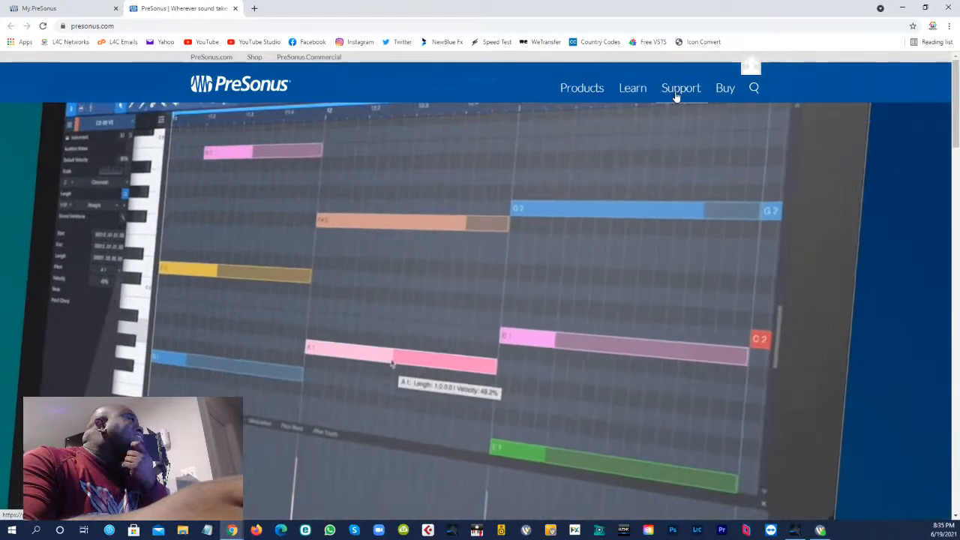
mouse_move(676, 96)
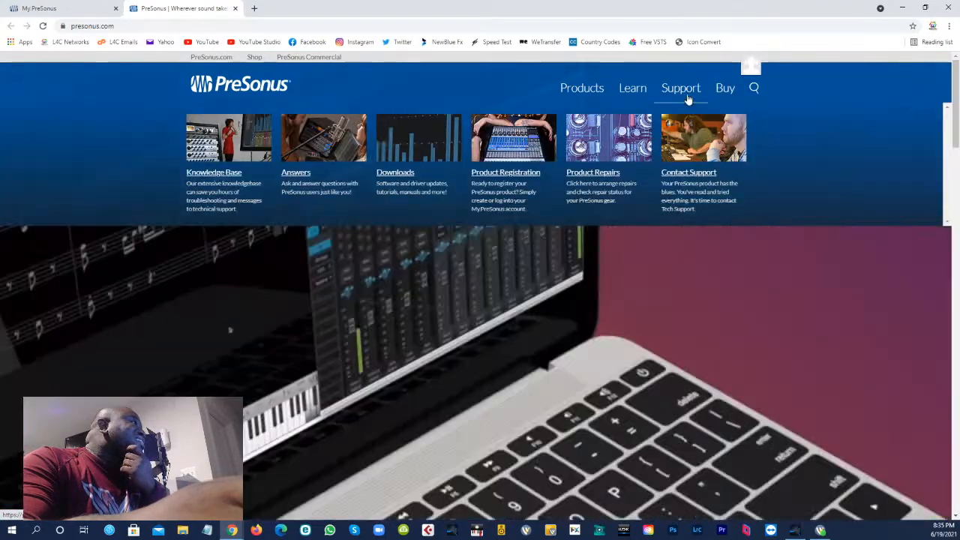
scroll(681, 298, down, 10)
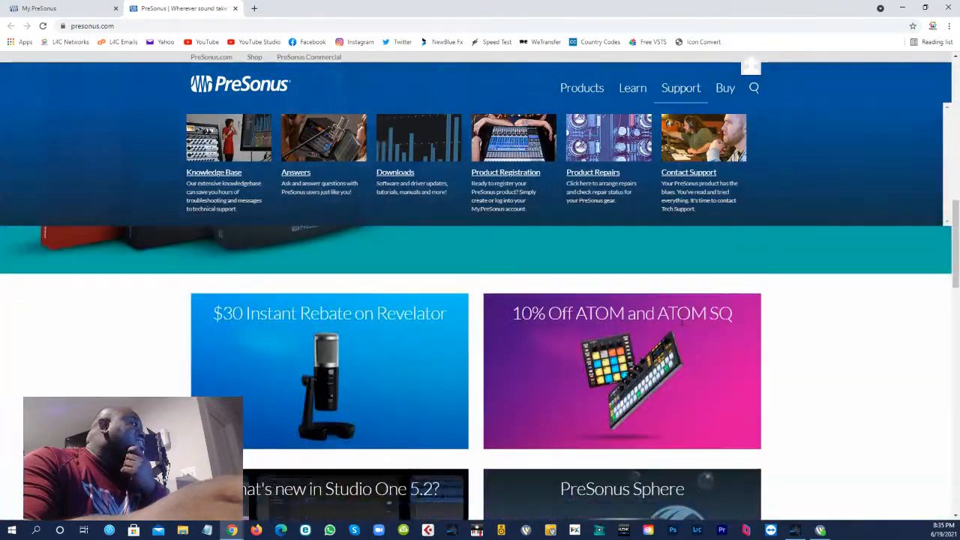
scroll(686, 321, up, 10)
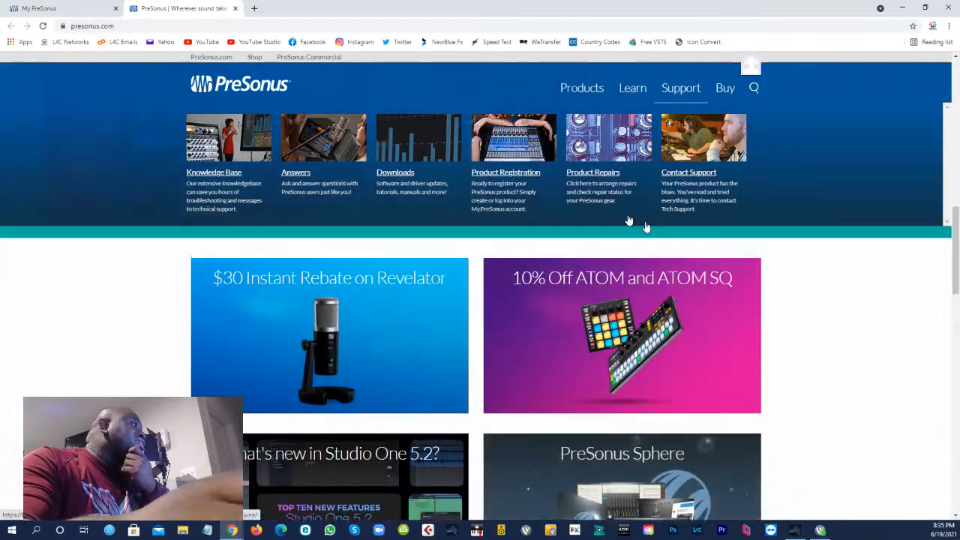
click(214, 58)
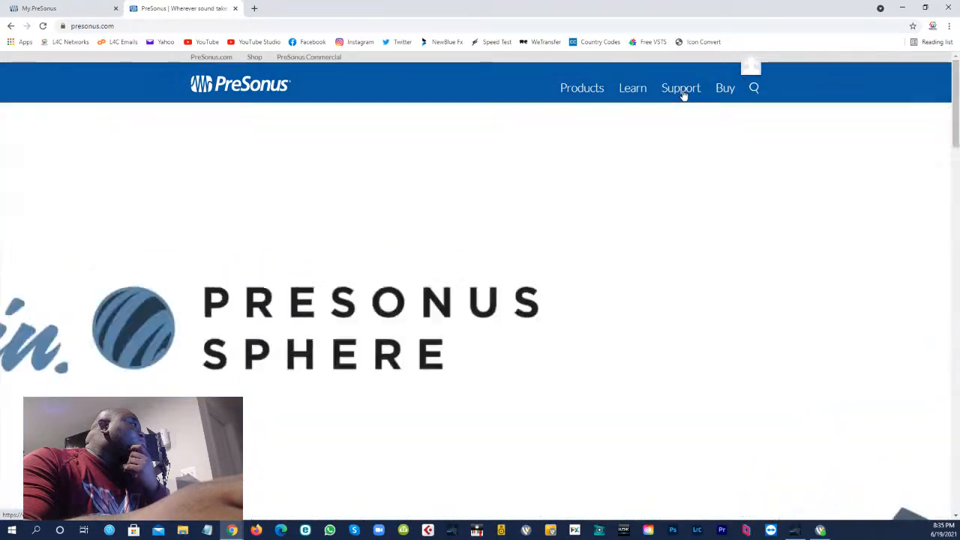
scroll(572, 259, down, 8)
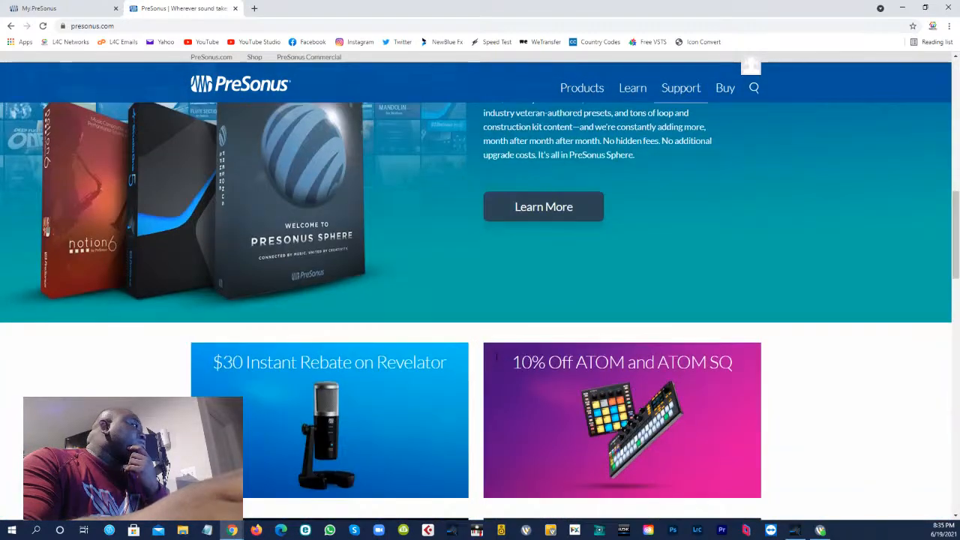
scroll(450, 188, up, 5)
click(232, 42)
click(235, 27)
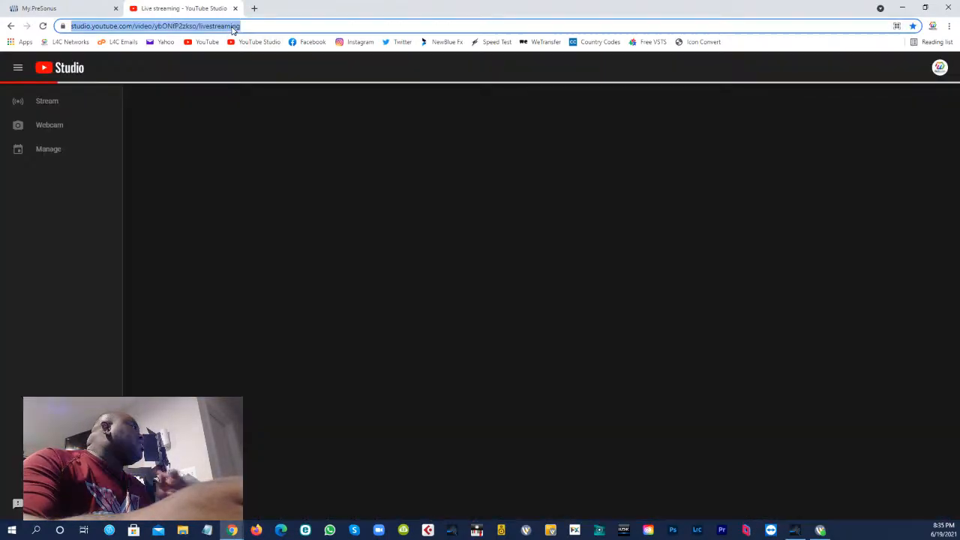
click(234, 9)
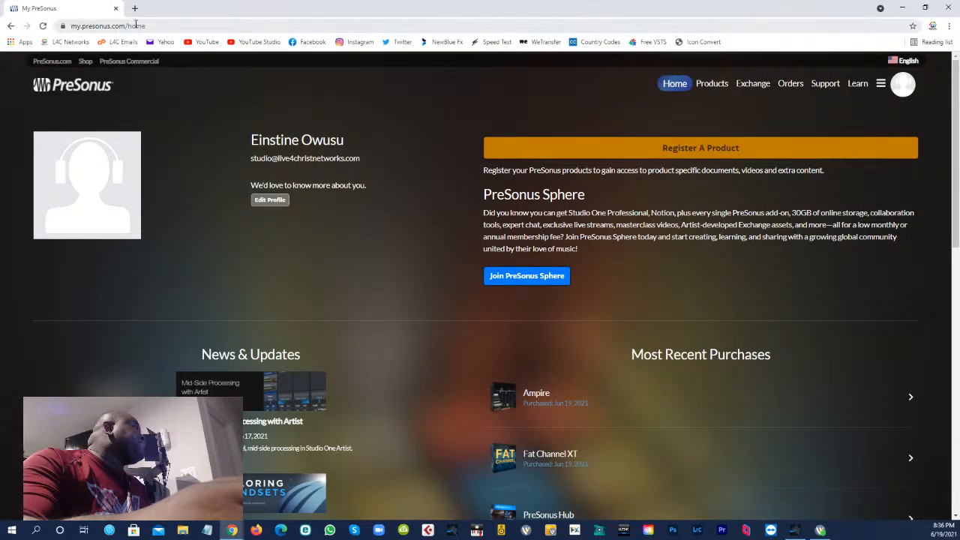
- Go to google.com and search for "scarlett 2i2 3rd gen driver windows 10"
text(google.com)
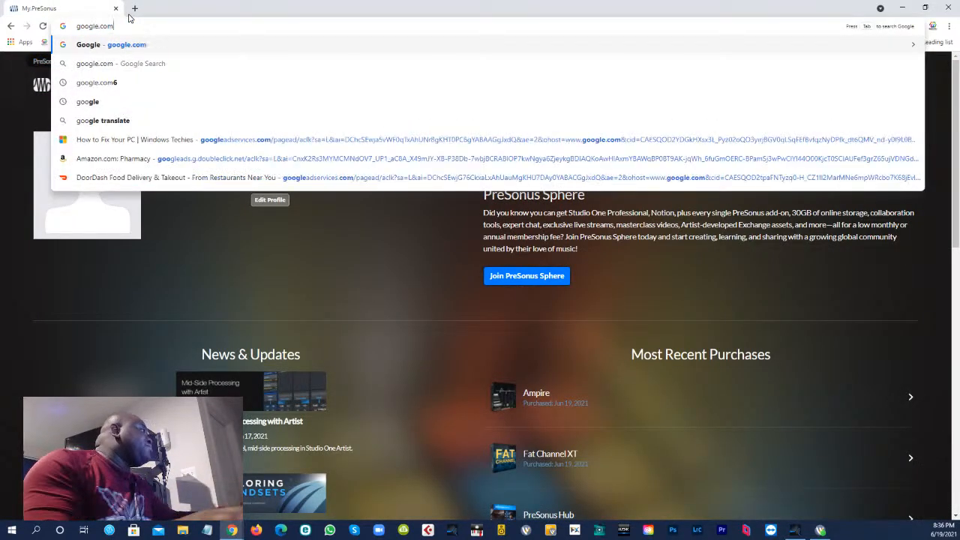
key(Return)
text(s)
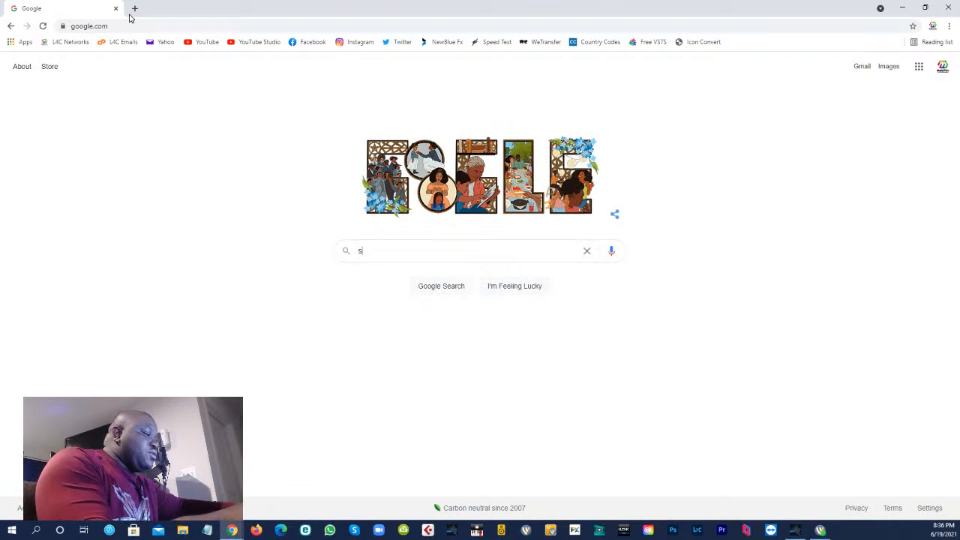
text(car)
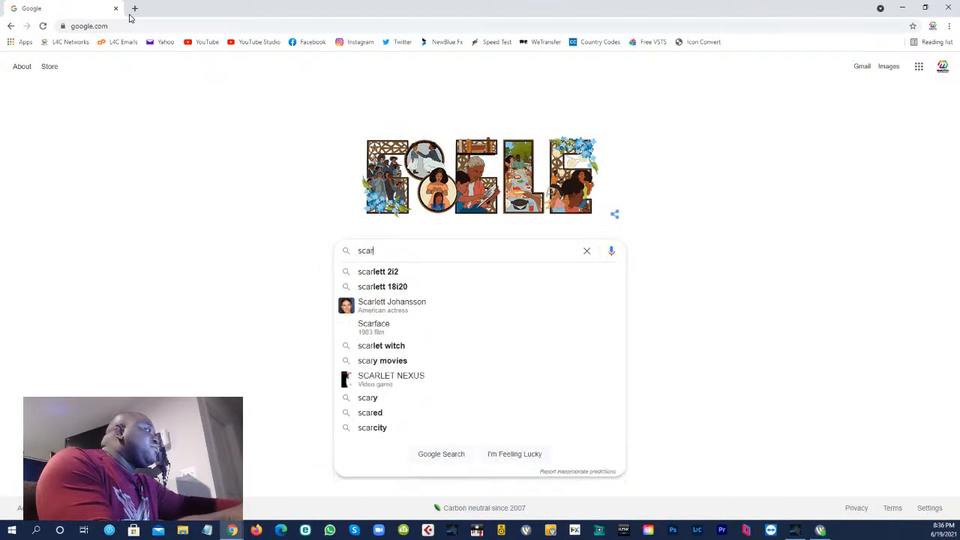
text(lett )
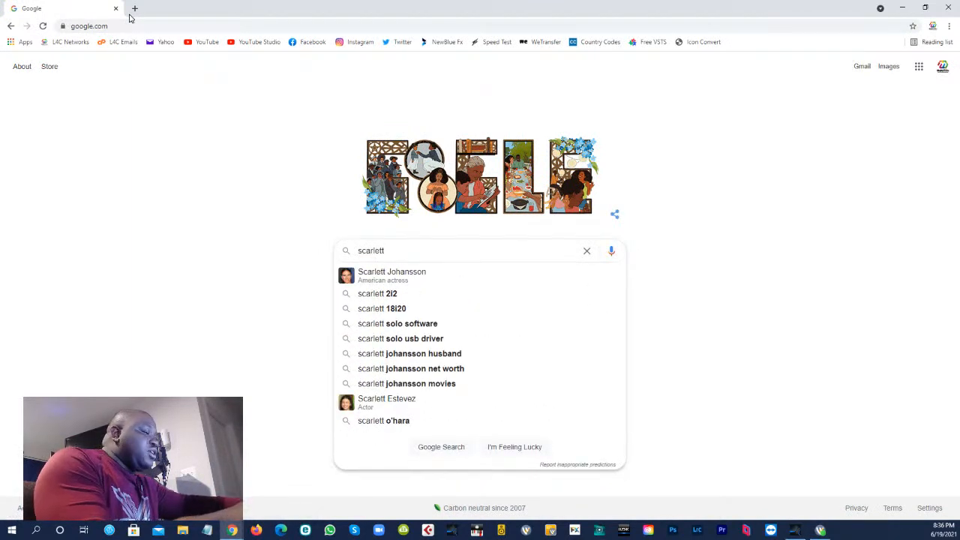
text(2i2)
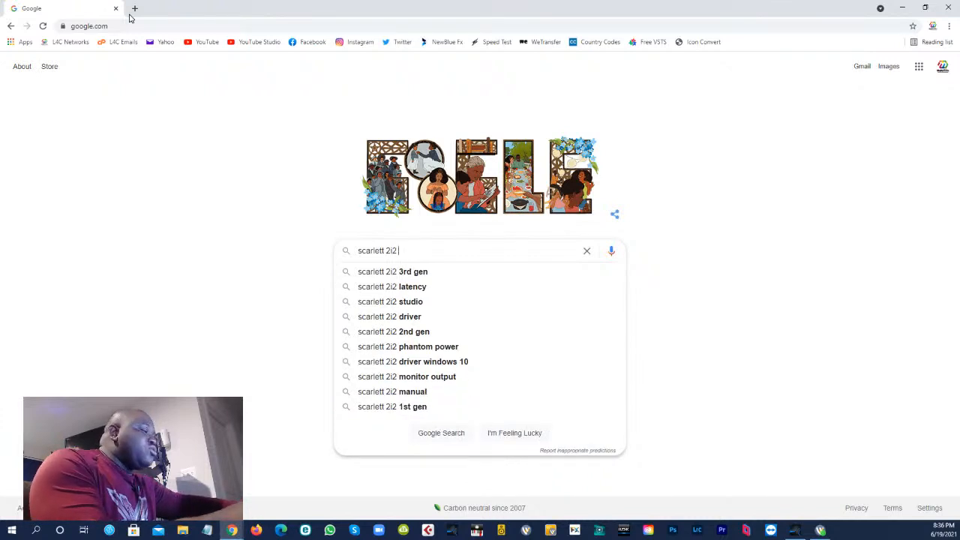
text( 3rd gen driver)
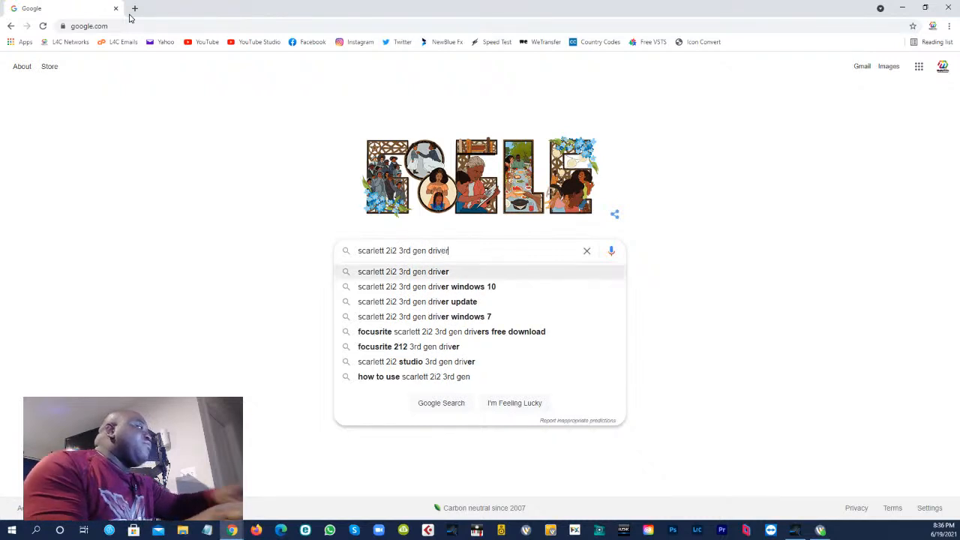
key(Down)
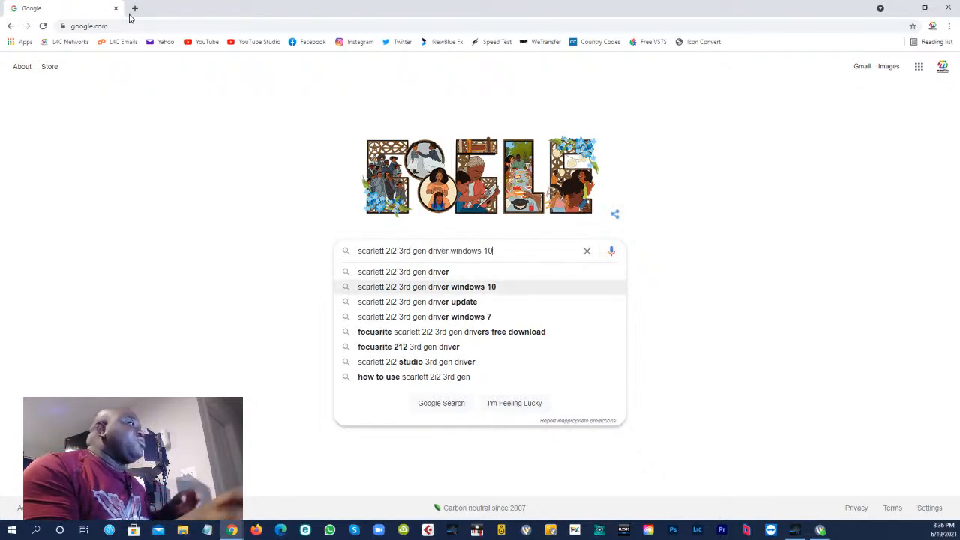
key(Return)
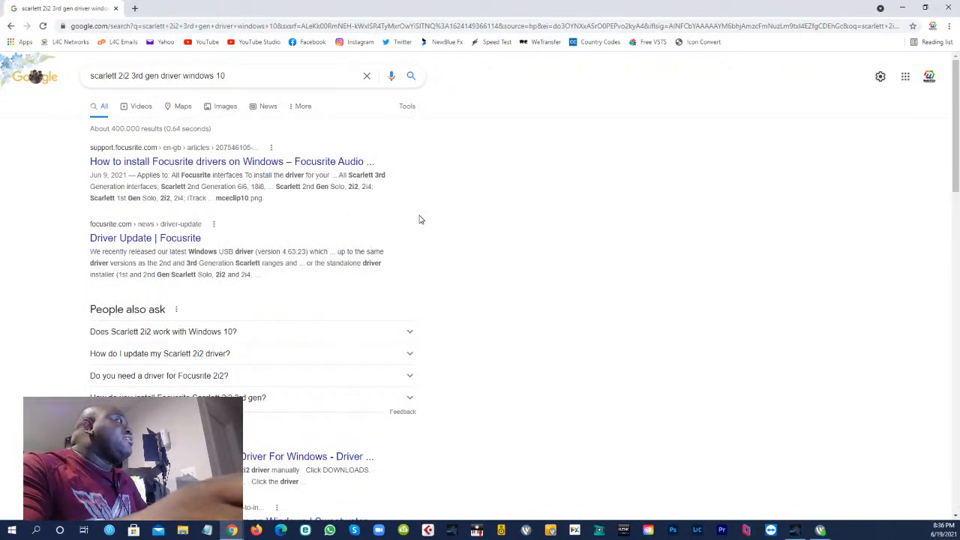
- Review the Focusrite Driver Update page and return to the search results
click(164, 238)
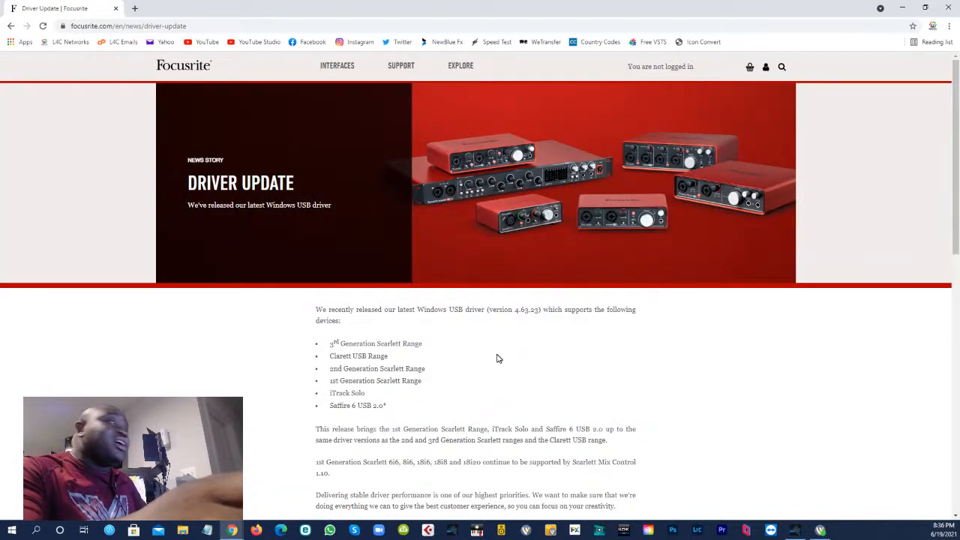
scroll(484, 399, down, 5)
scroll(457, 397, up, 5)
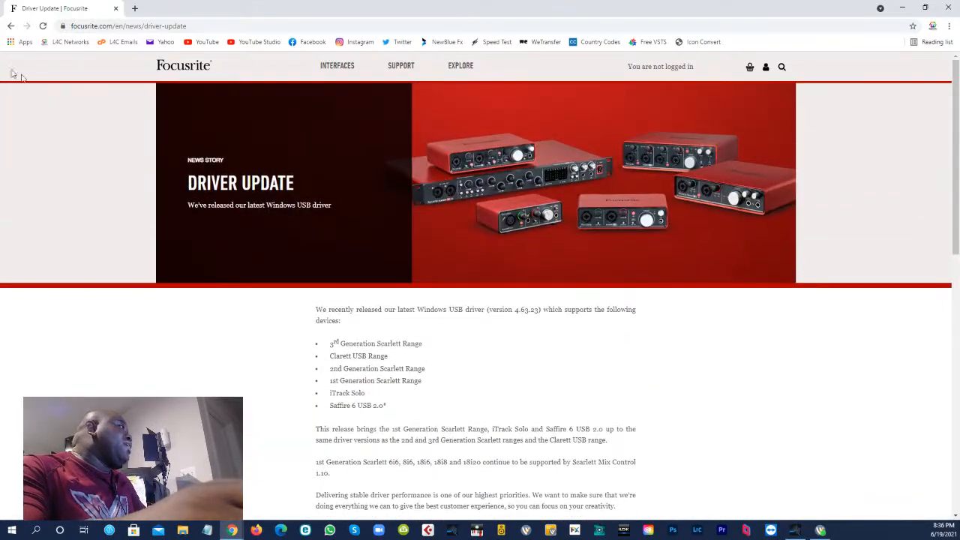
click(10, 26)
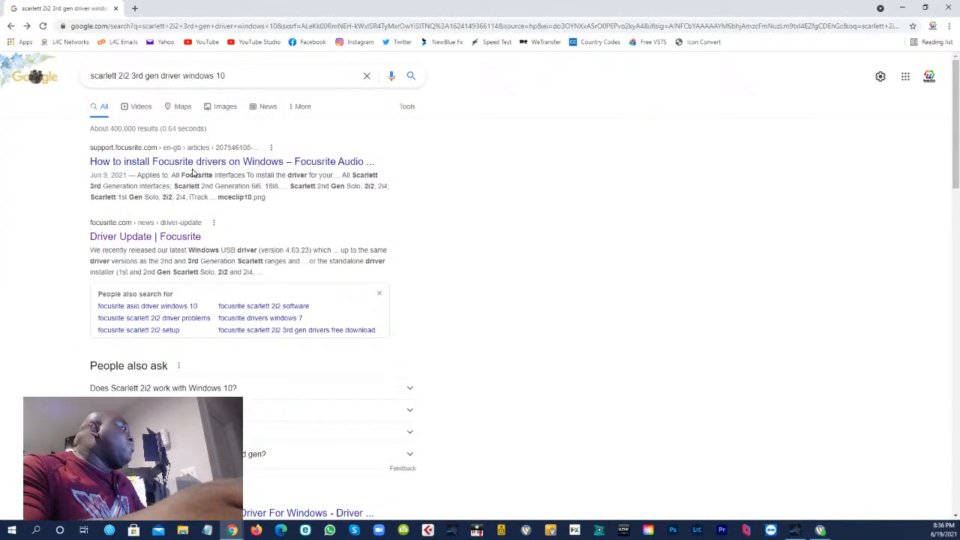
- Open the Focusrite support article "How to install Focusrite drivers on Windows" and examine its download and installation steps
click(195, 162)
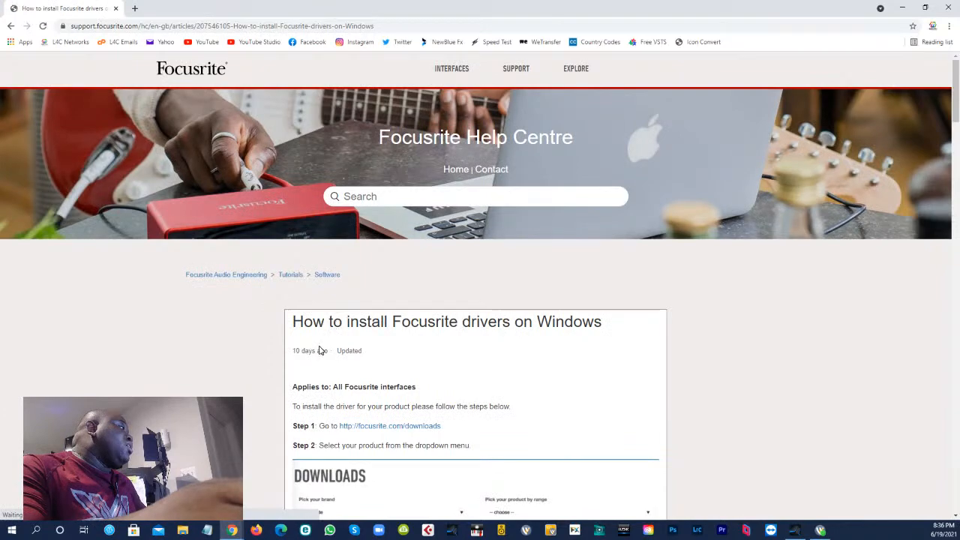
scroll(320, 350, down, 4)
scroll(257, 332, up, 4)
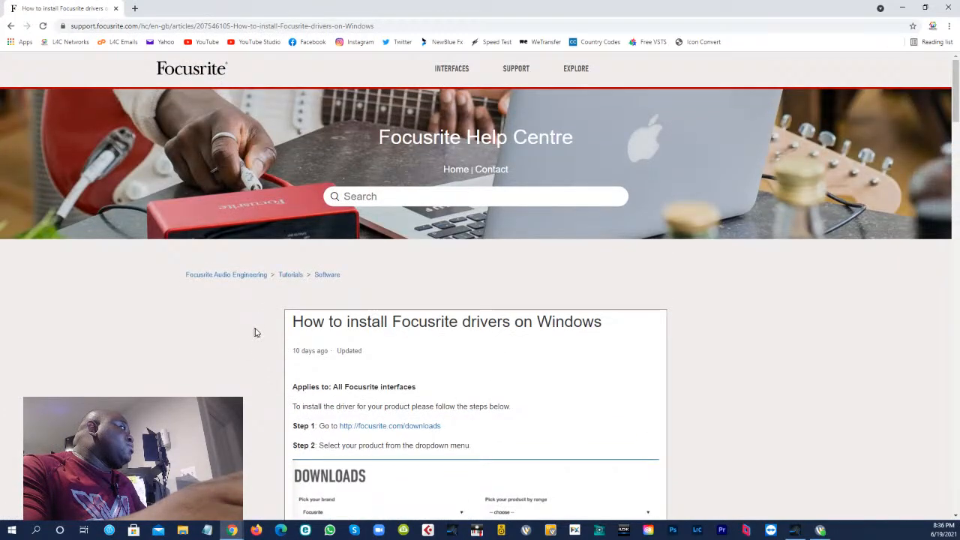
scroll(255, 333, down, 5)
scroll(253, 335, up, 4)
scroll(269, 339, down, 2)
scroll(270, 339, down, 6)
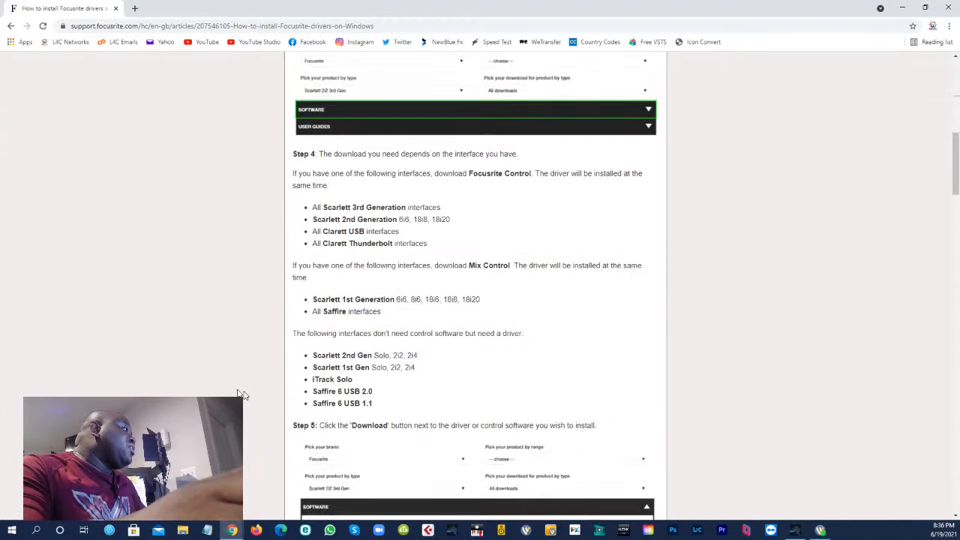
scroll(208, 307, up, 9)
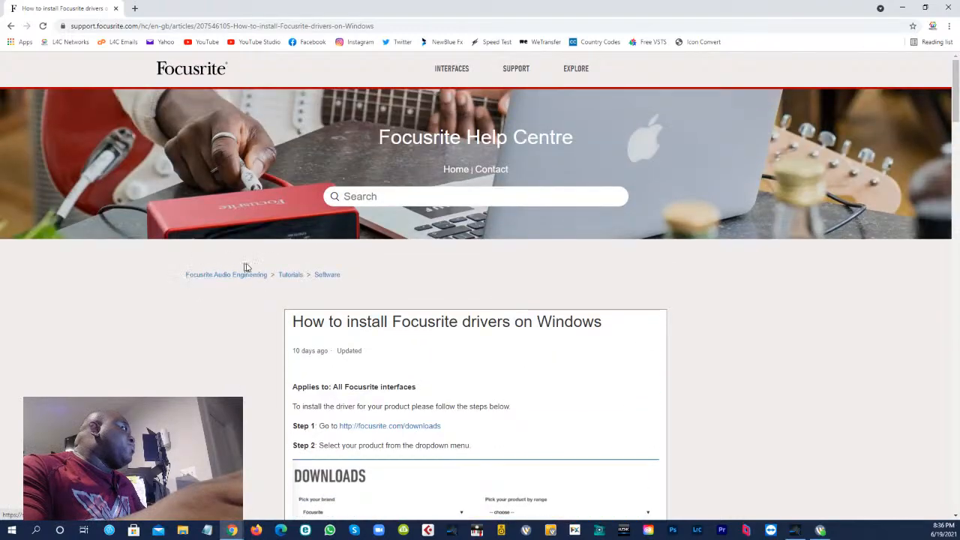
scroll(450, 337, down, 3)
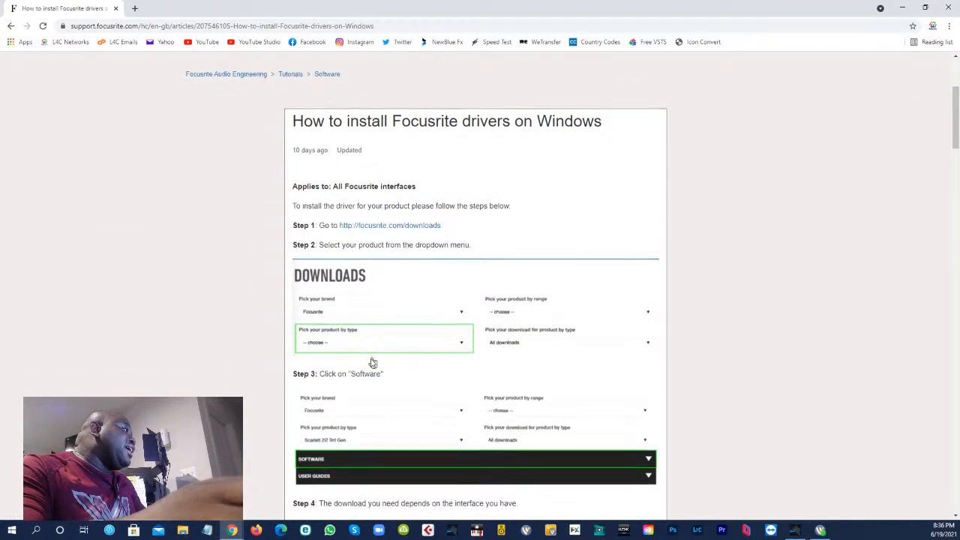
scroll(373, 363, down, 15)
scroll(264, 377, down, 4)
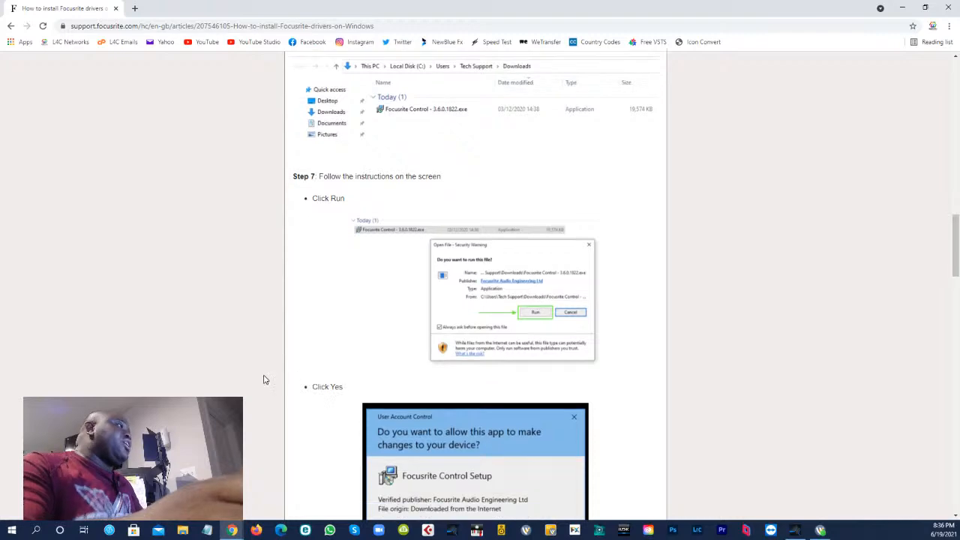
- Return to the Google search results and look through the other Scarlett 2i2 driver listings
click(11, 25)
scroll(242, 300, down, 4)
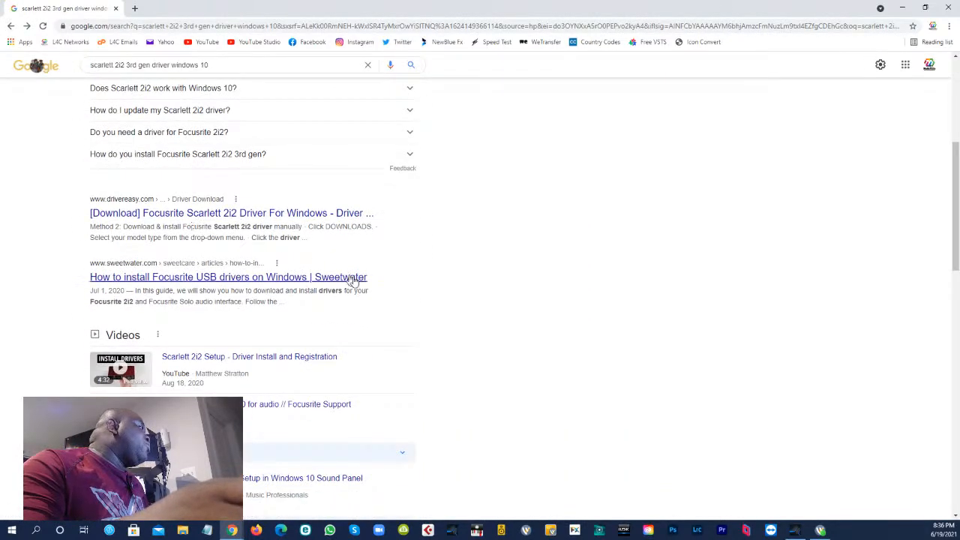
scroll(453, 303, down, 4)
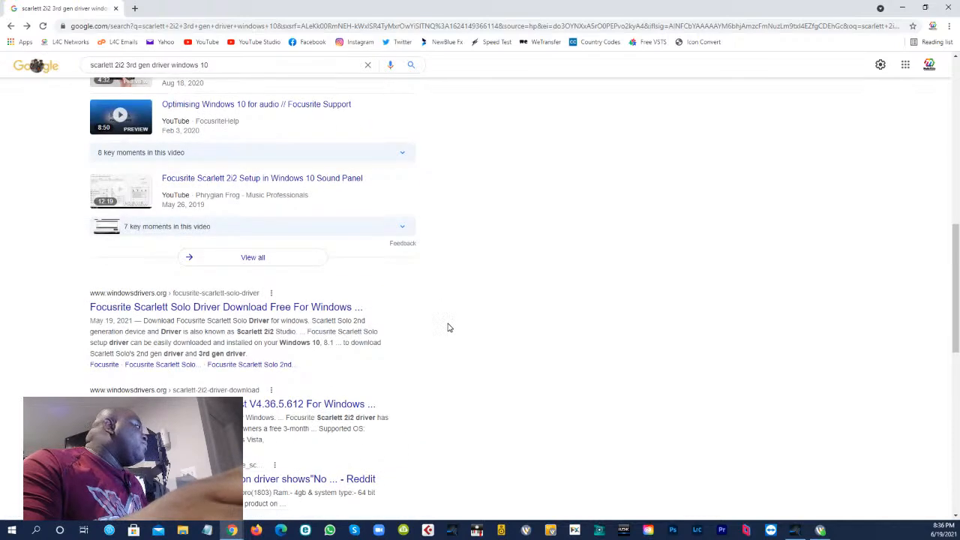
scroll(450, 323, up, 8)
- Search Google for "presonus studio 1810 audio/midi interface"
drag(246, 78, 7, 92)
text(pr)
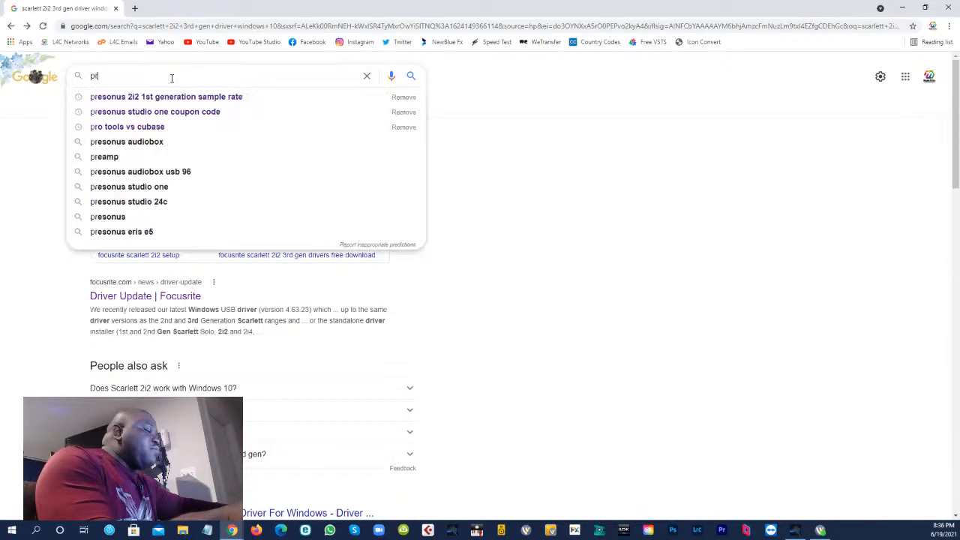
text(esonus mi)
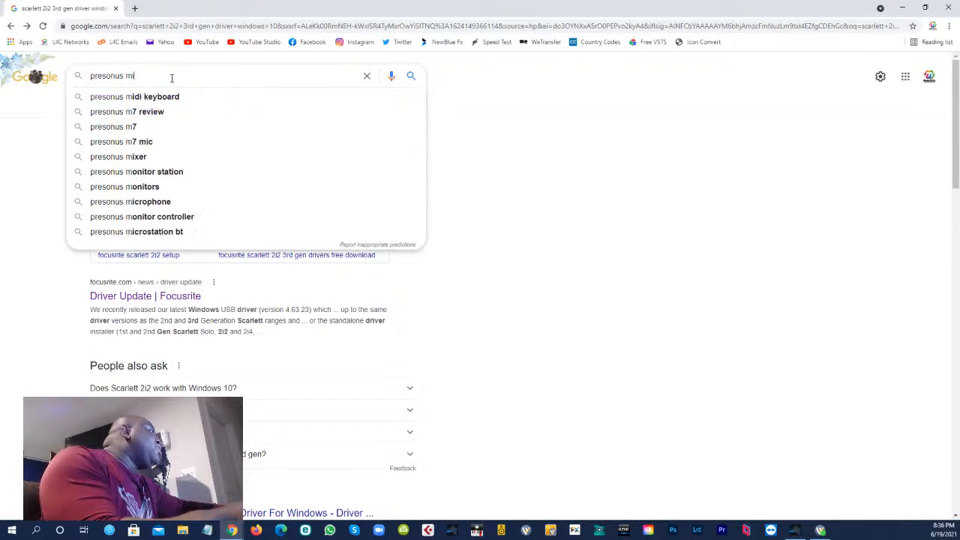
text(di inter)
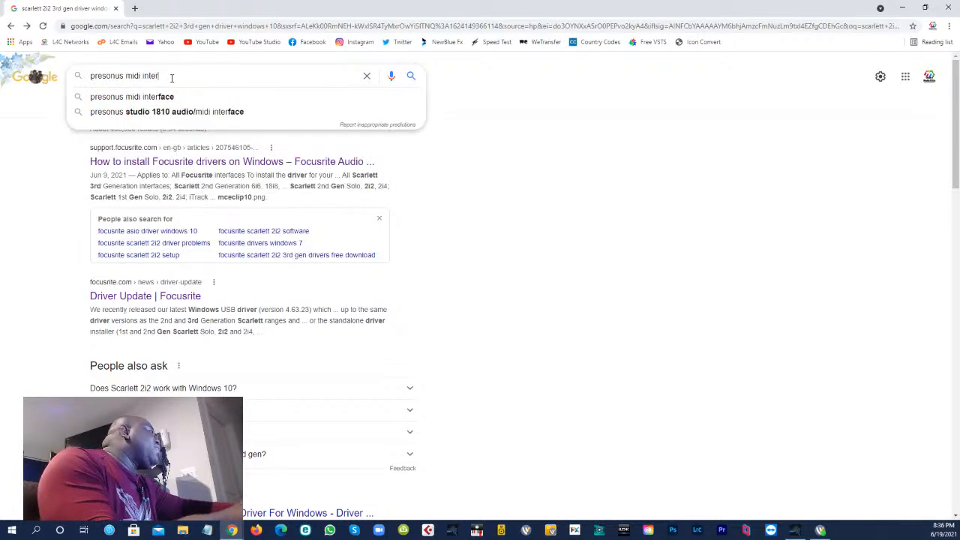
key(Down)
key(Down)
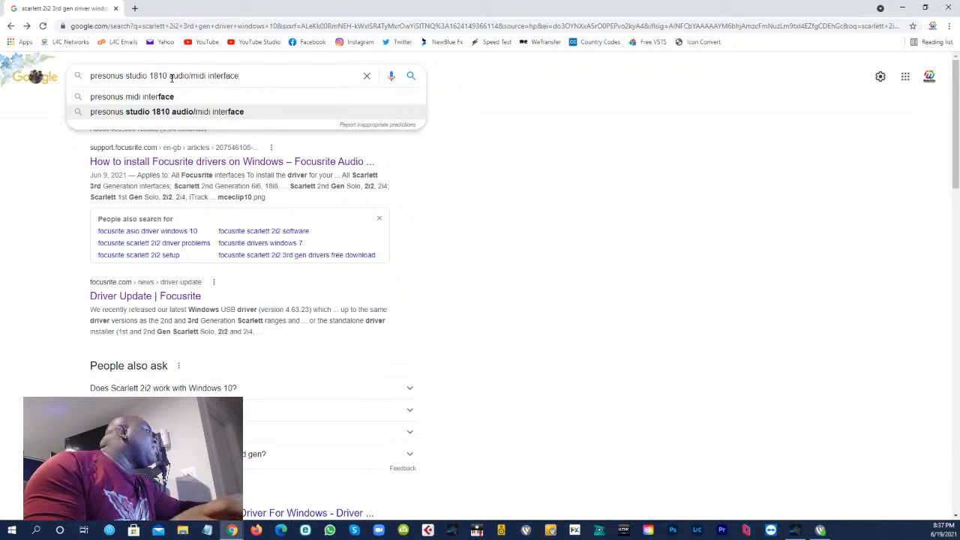
key(Return)
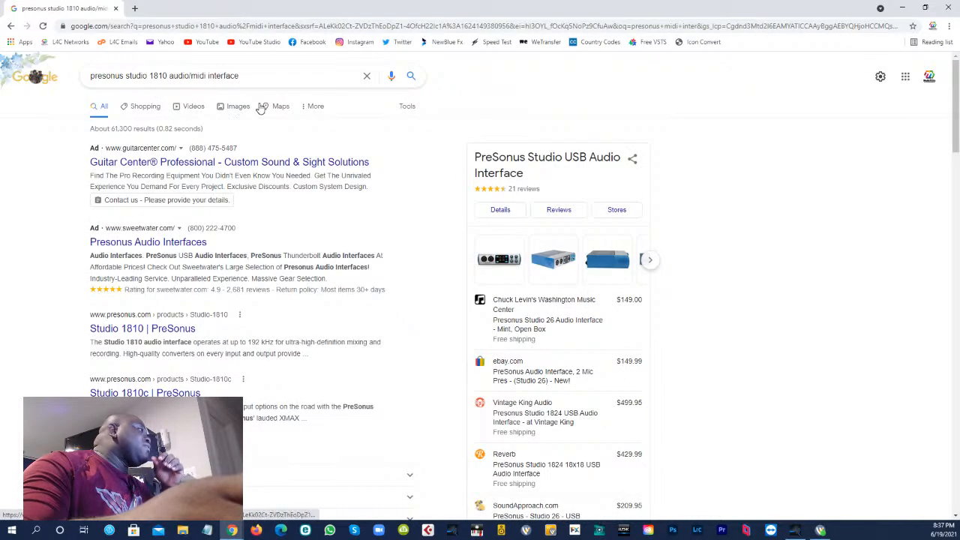
- Refine the search to the PreSonus Studio 1810c interface driver for Windows 10 and open the Studio 1810c downloads page
click(264, 76)
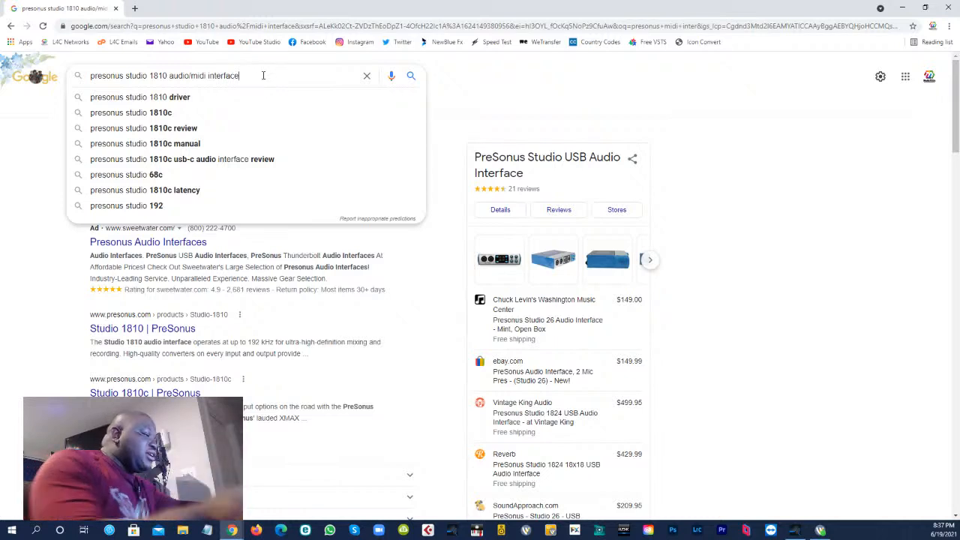
text(driver)
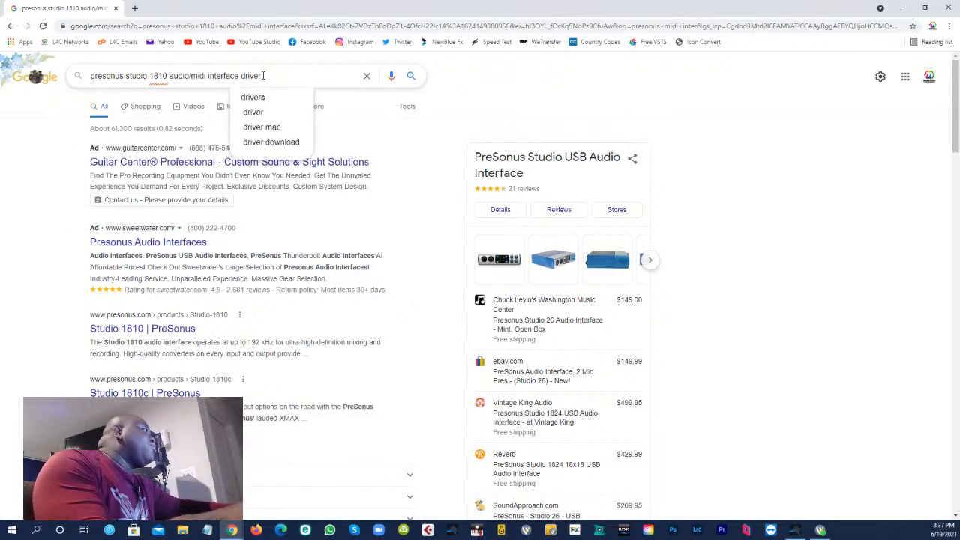
text( windw)
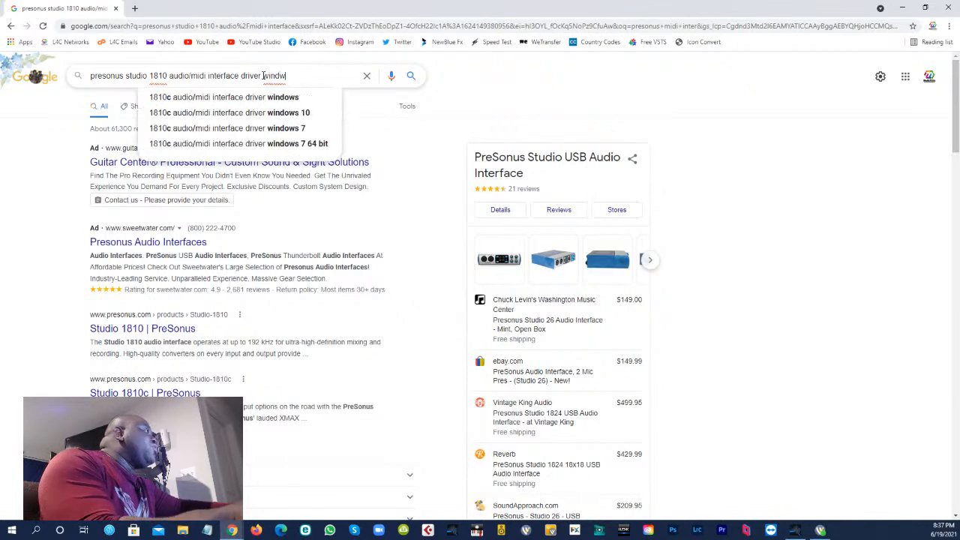
key(Down)
key(Down)
key(Return)
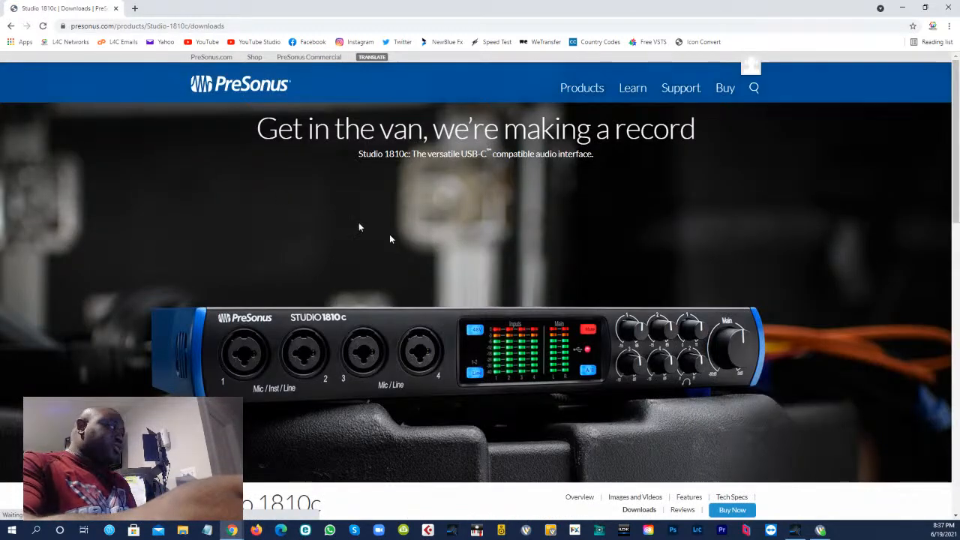
- Examine the Studio 1810c software downloads and documentation, and close the browser
scroll(334, 317, down, 3)
scroll(227, 324, up, 2)
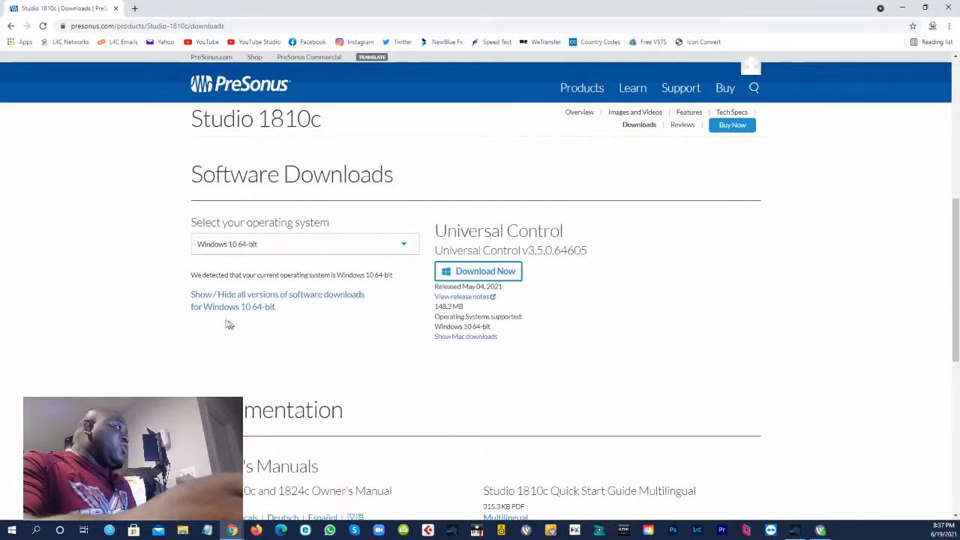
scroll(555, 383, down, 3)
scroll(551, 387, up, 10)
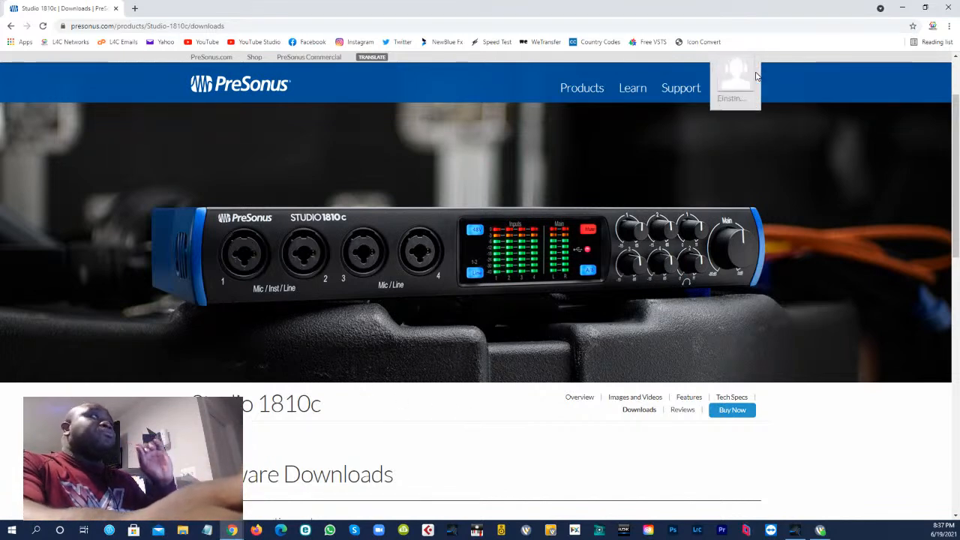
click(948, 7)
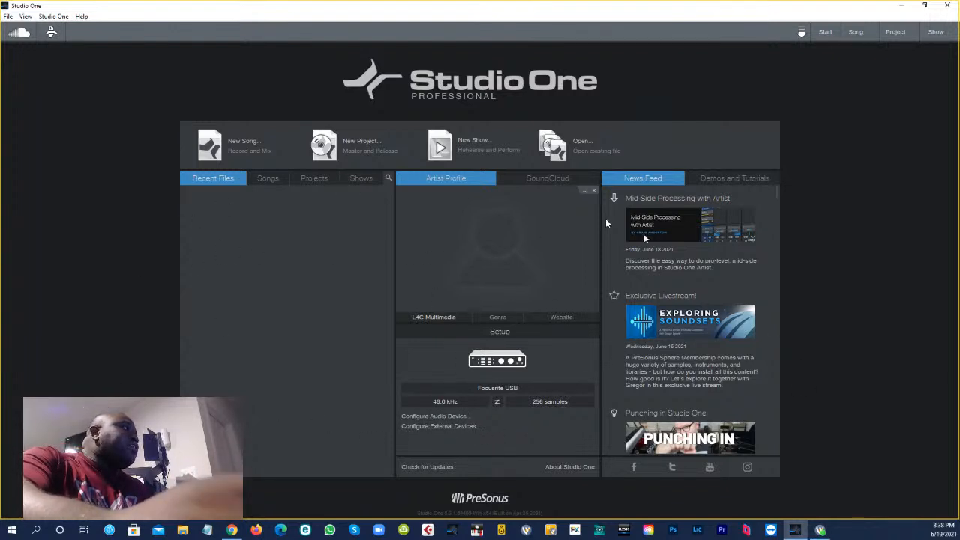
- Open the Studio One options, view the audio devices available in Audio Setup, and cancel without changing anything
click(62, 16)
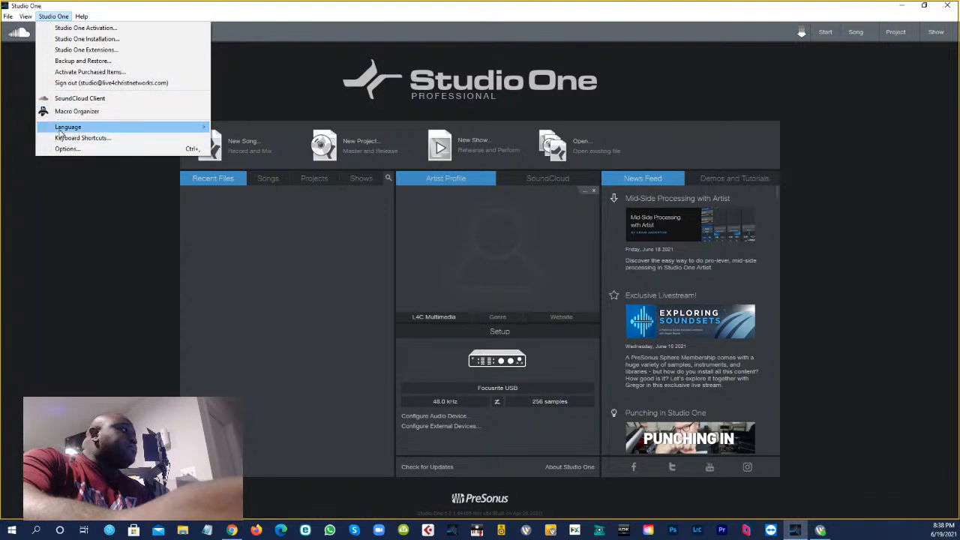
mouse_move(62, 131)
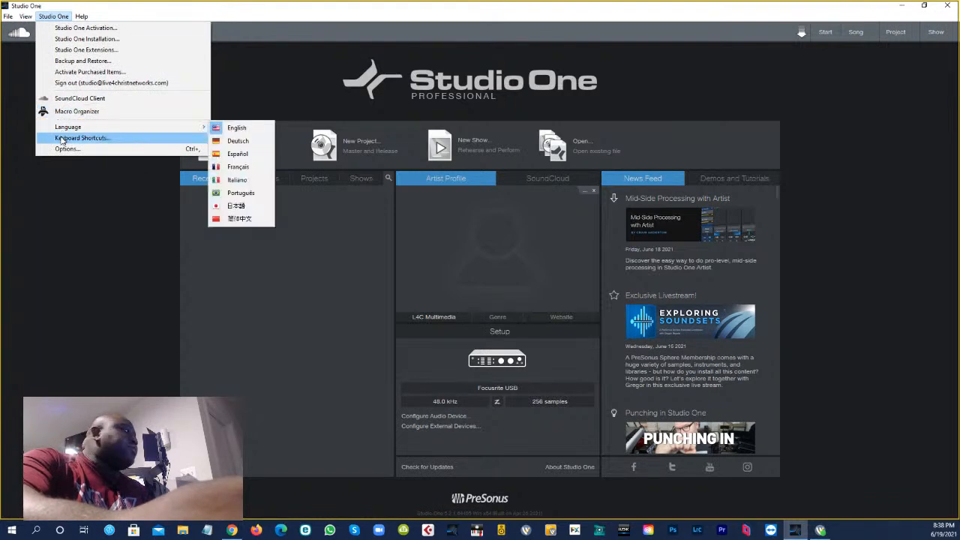
click(67, 149)
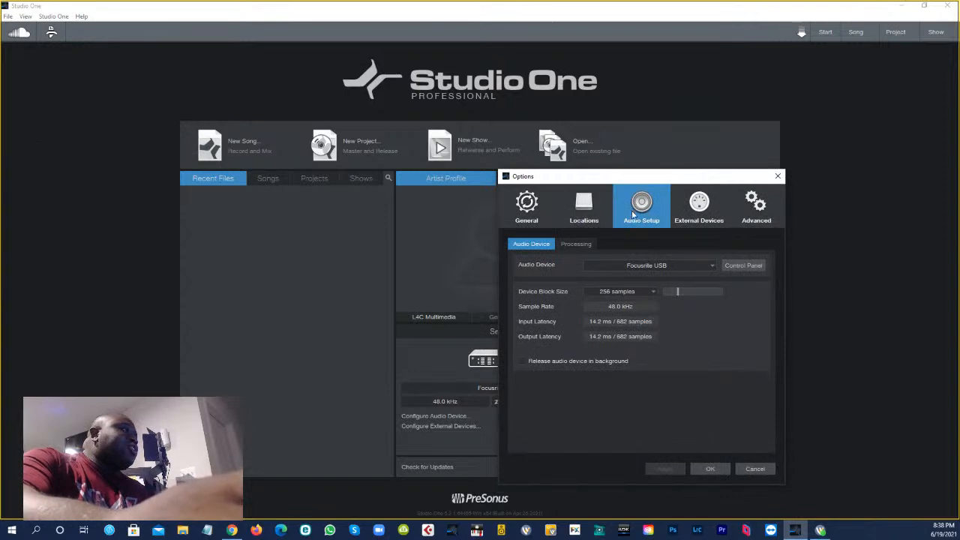
click(664, 267)
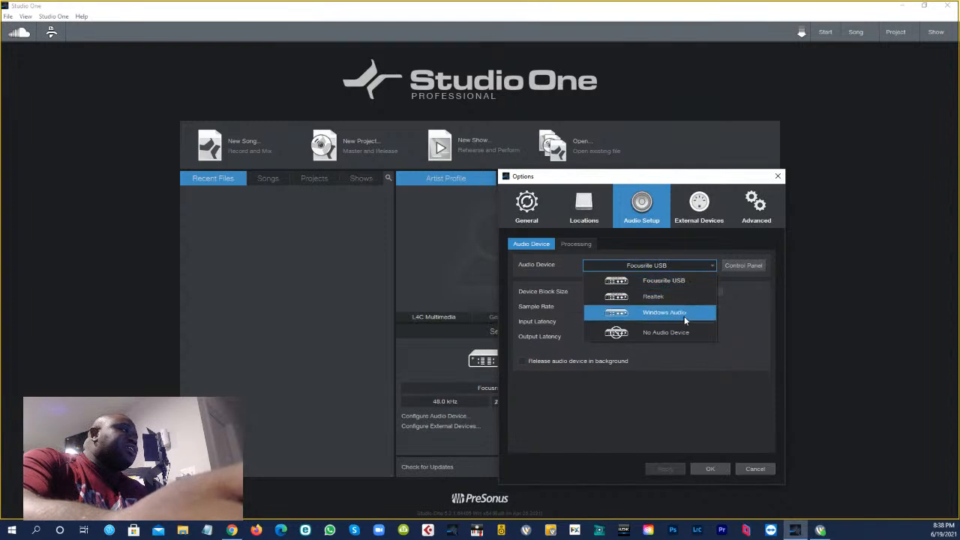
click(759, 472)
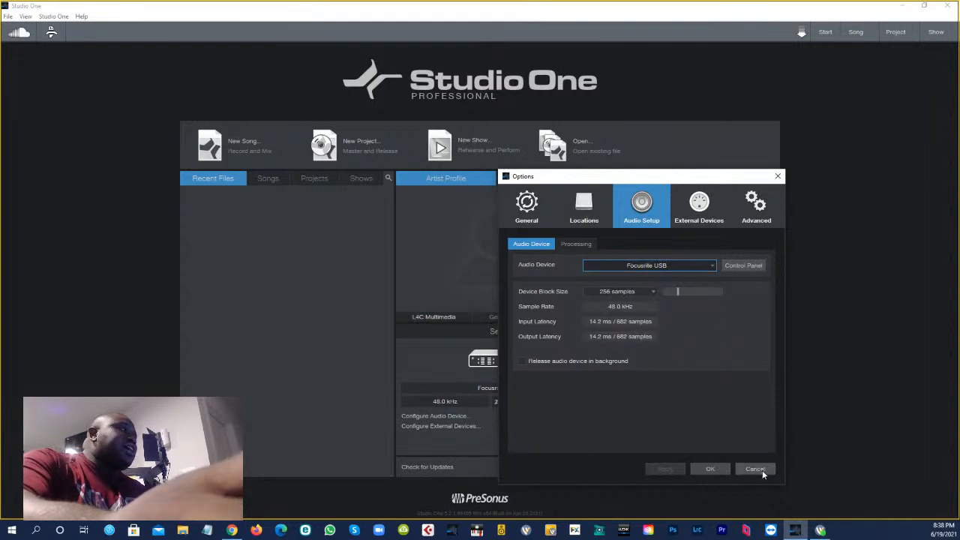
click(759, 471)
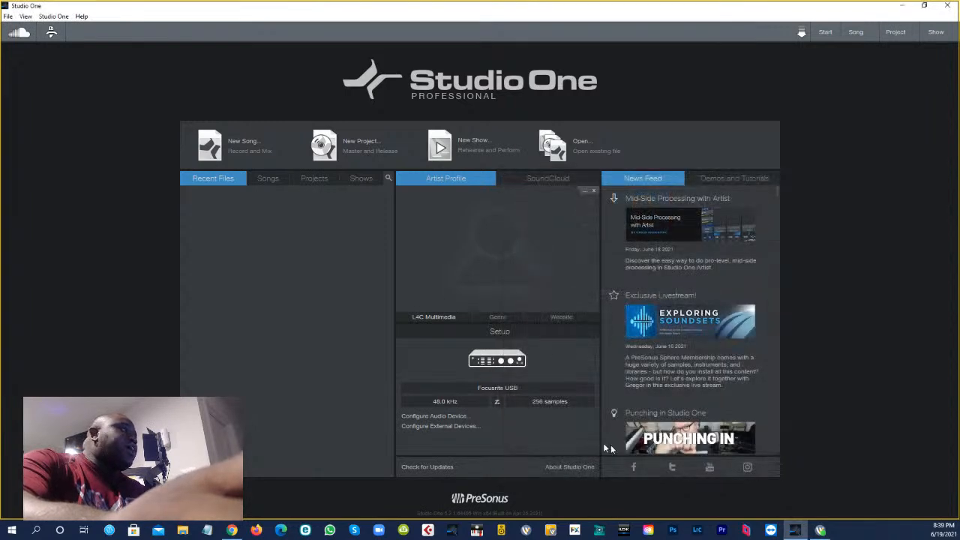
- Reopen the audio device configuration and set the audio device to Windows Audio
click(443, 418)
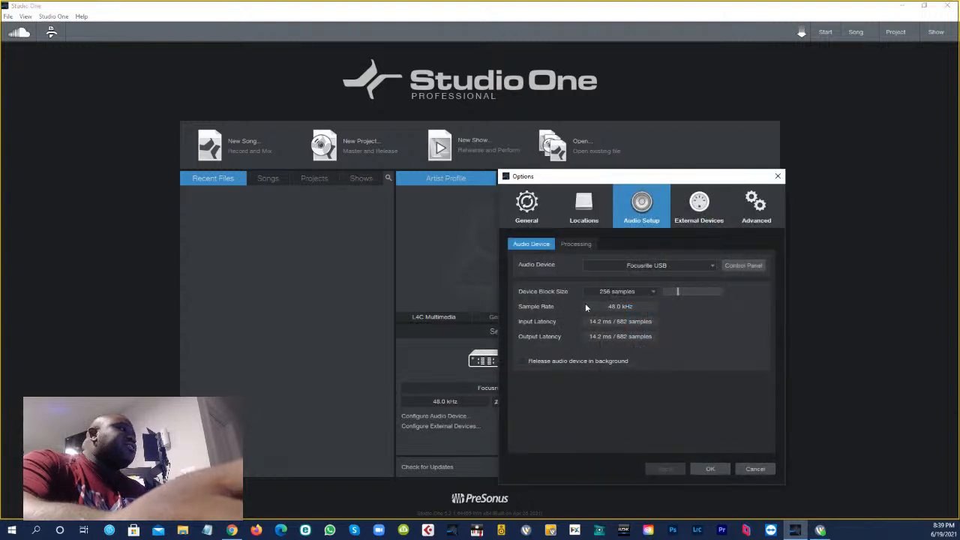
click(660, 266)
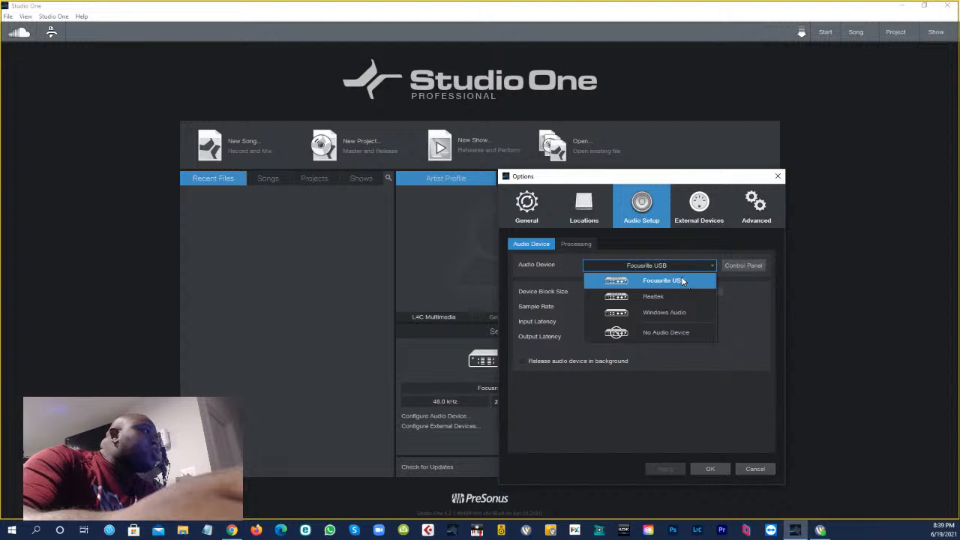
key(Escape)
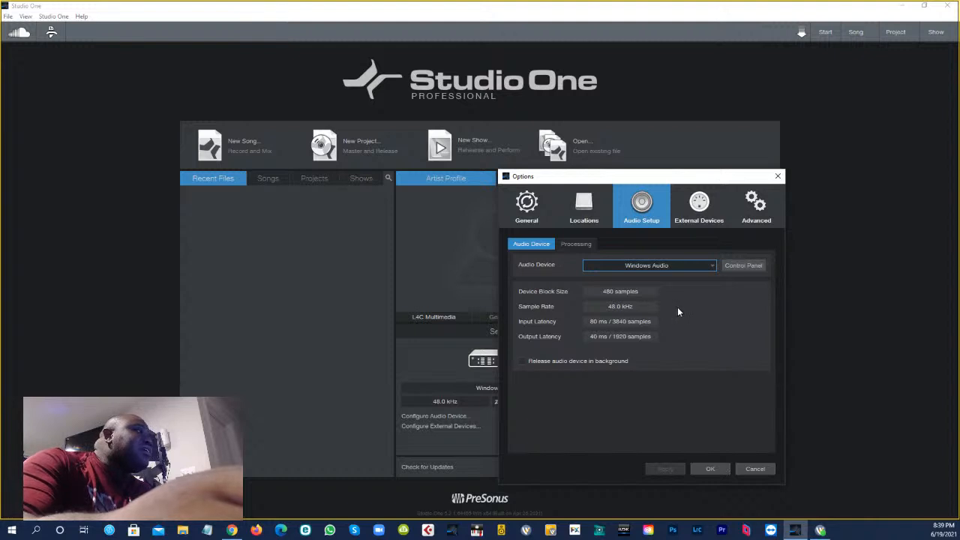
click(624, 307)
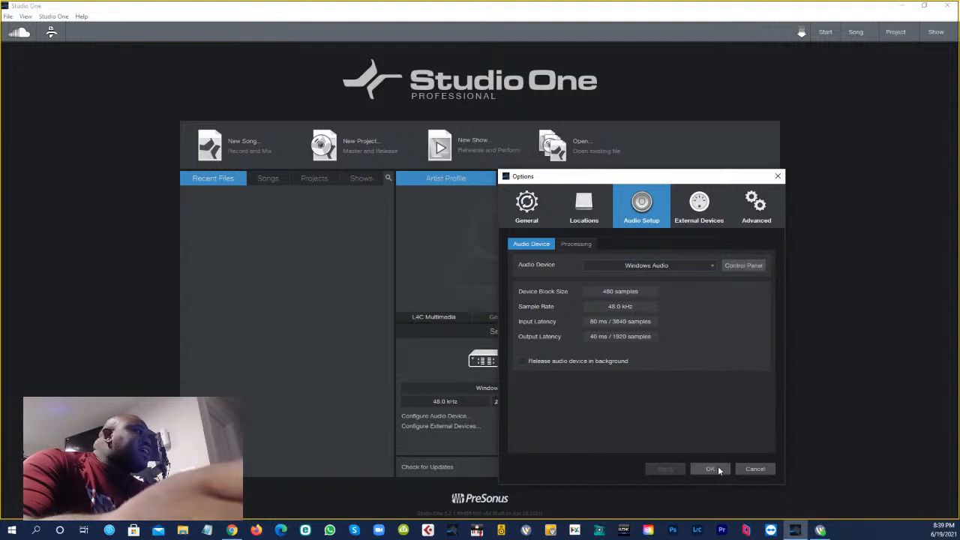
- Set the audio device to Focusrite USB and look through the available device block sizes without choosing another one
click(652, 266)
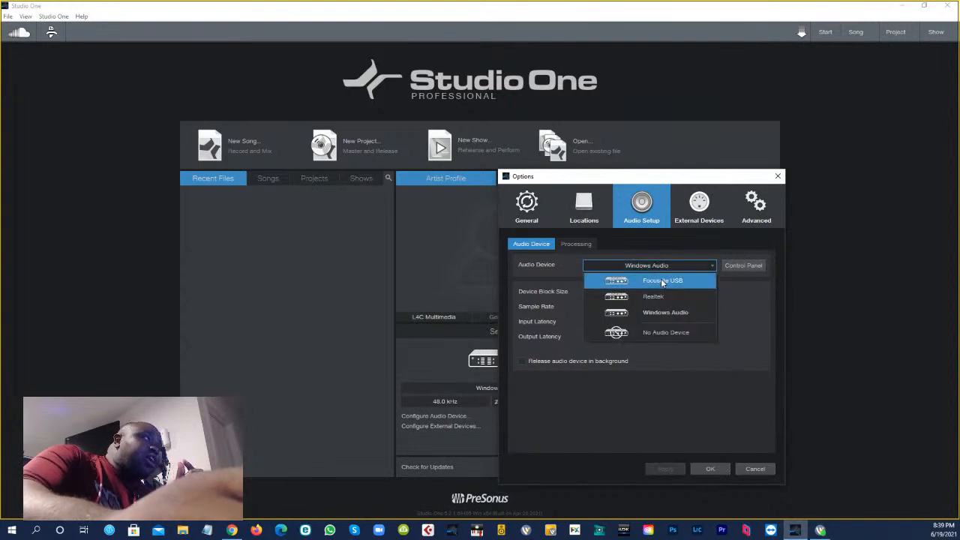
click(660, 280)
click(622, 296)
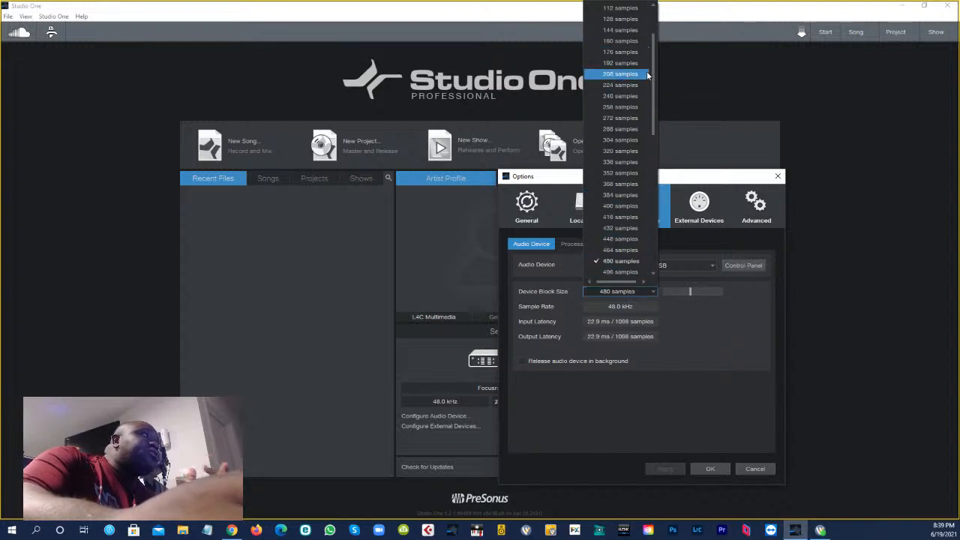
drag(654, 71, 652, 42)
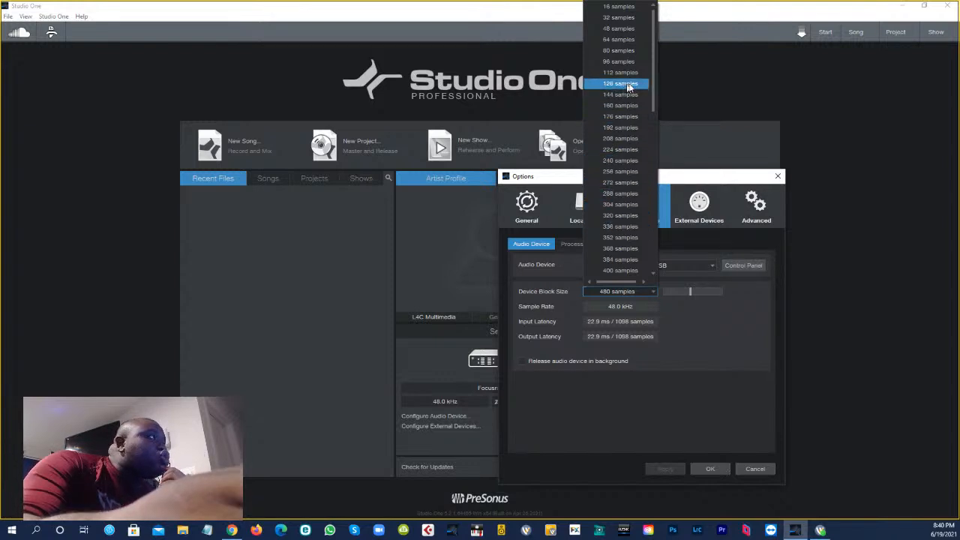
mouse_move(653, 93)
mouse_down()
mouse_move(647, 168)
mouse_move(651, 84)
mouse_move(633, 272)
mouse_move(647, 216)
mouse_move(652, 87)
mouse_up()
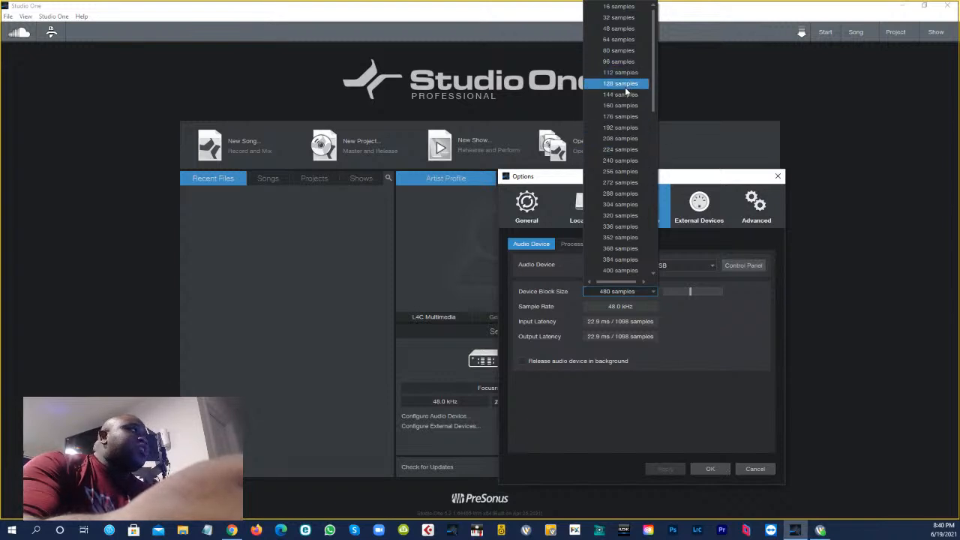
scroll(619, 171, down, 2)
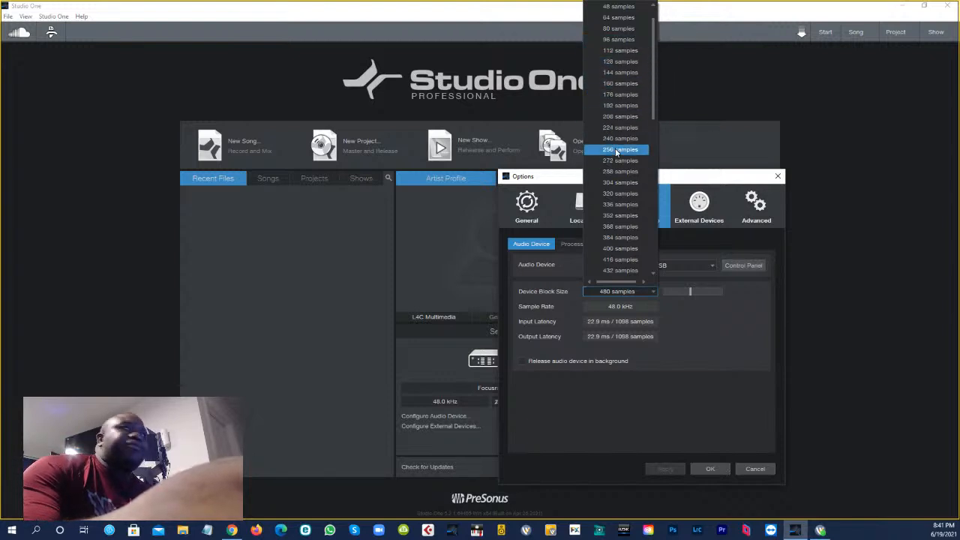
click(719, 324)
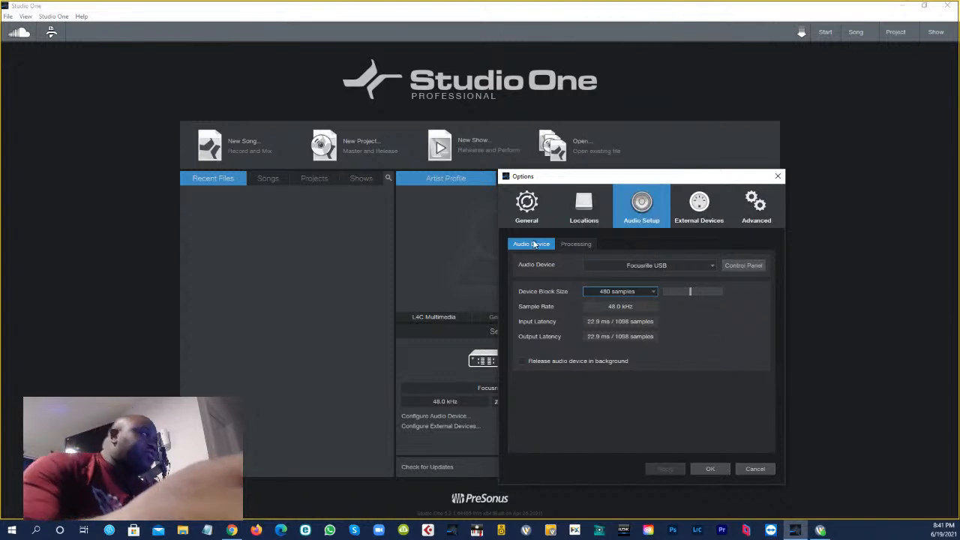
- Review the audio processing settings and look through the Dropout Protection levels without choosing another one
click(579, 246)
click(537, 244)
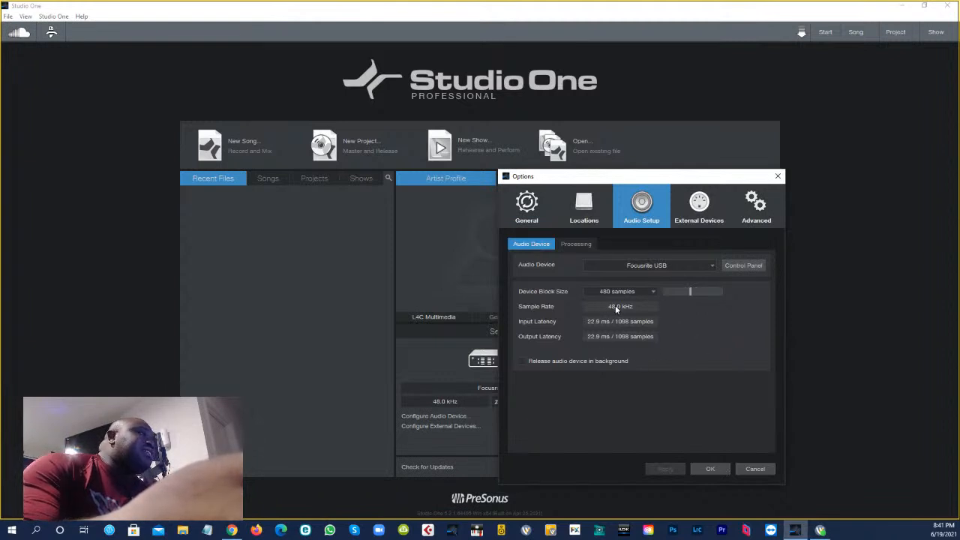
click(581, 244)
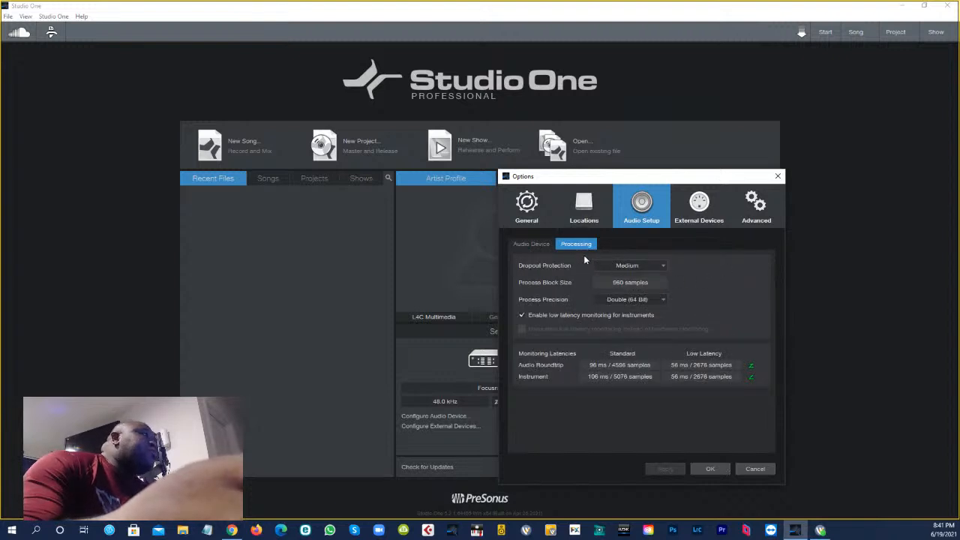
click(659, 267)
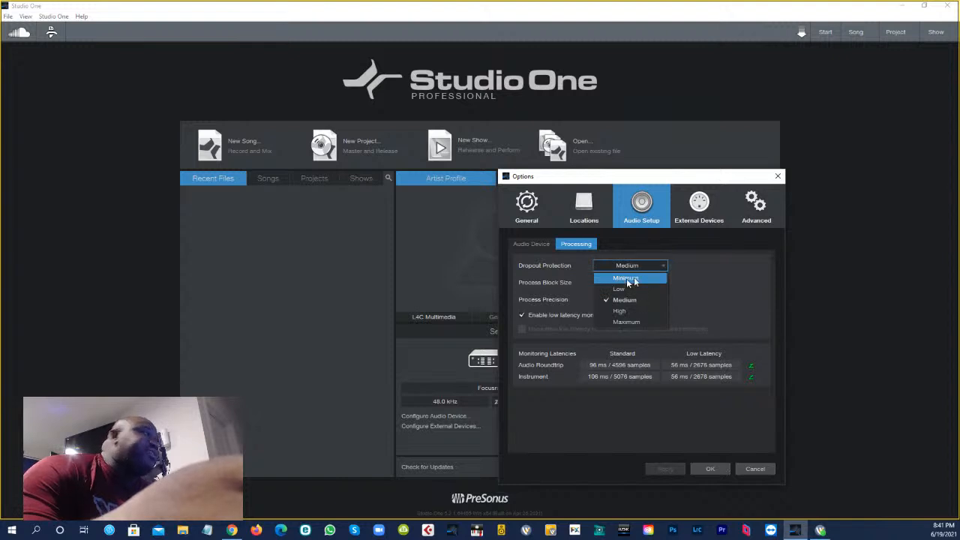
click(726, 266)
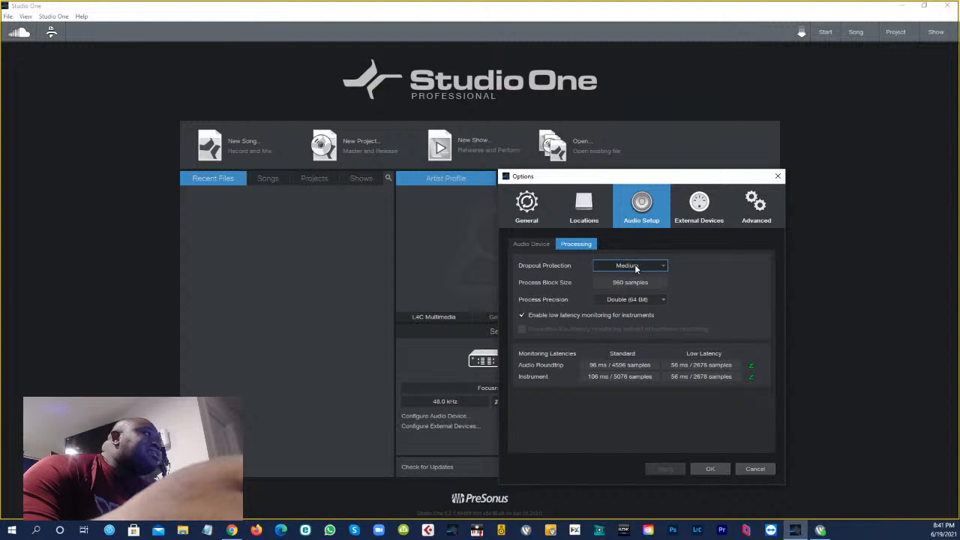
click(636, 269)
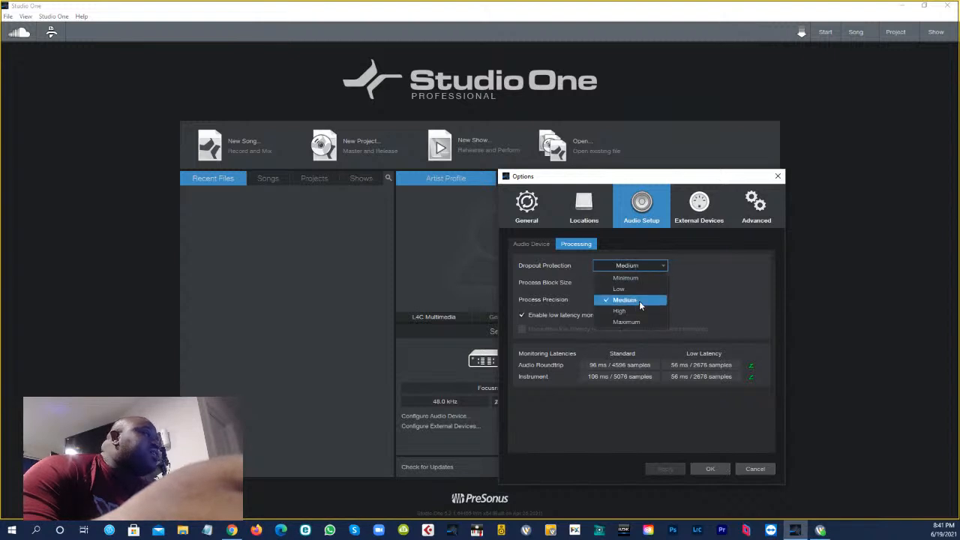
click(746, 272)
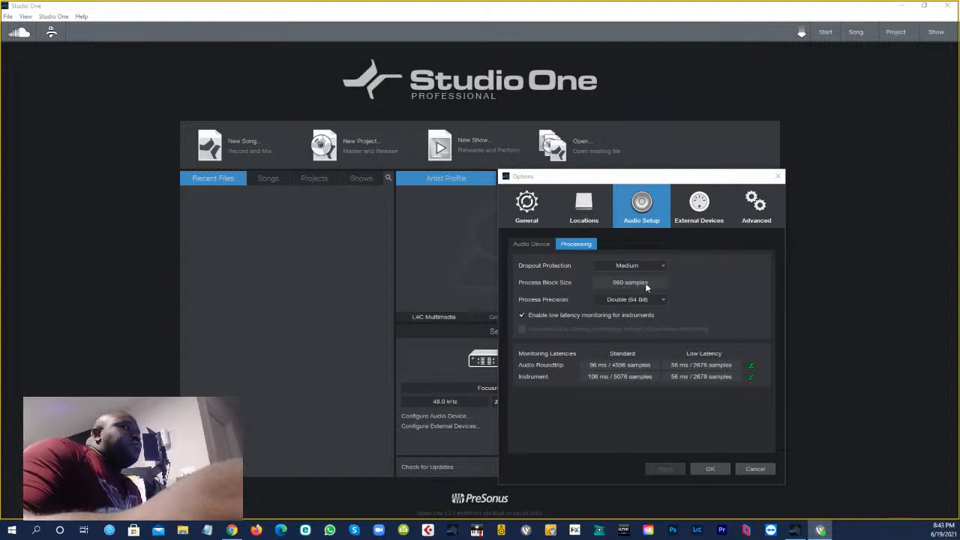
click(629, 267)
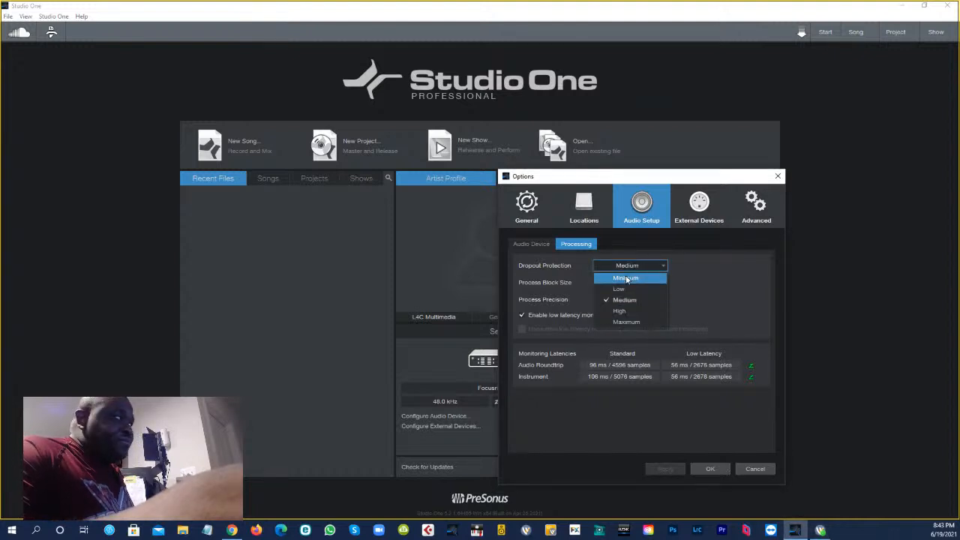
click(687, 271)
click(633, 268)
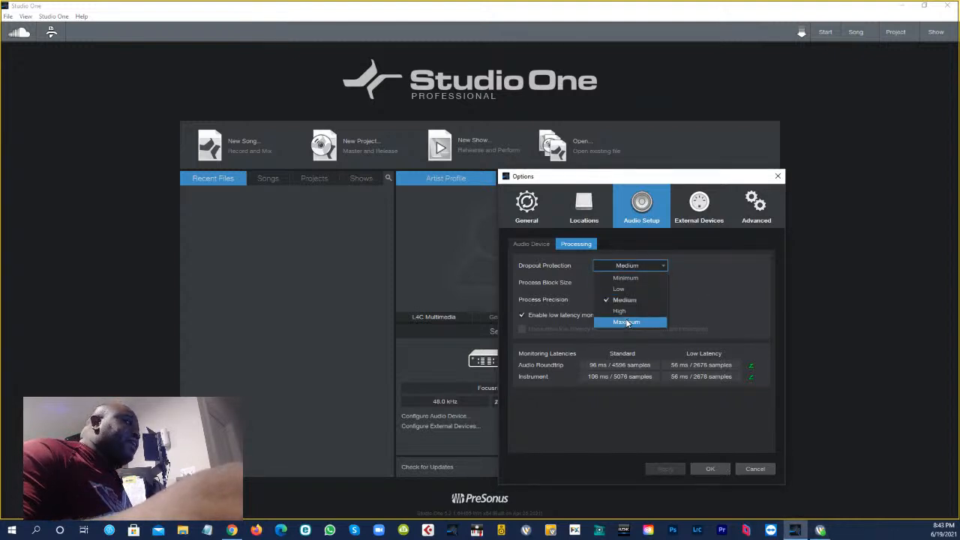
click(721, 259)
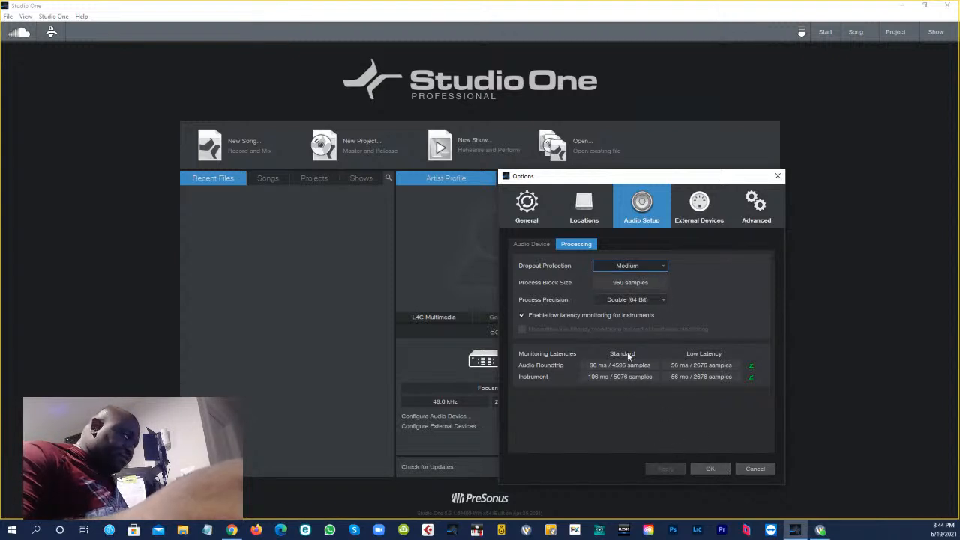
- Accept the current audio setup, reopen the audio device configuration and set the audio device to Windows Audio
click(540, 244)
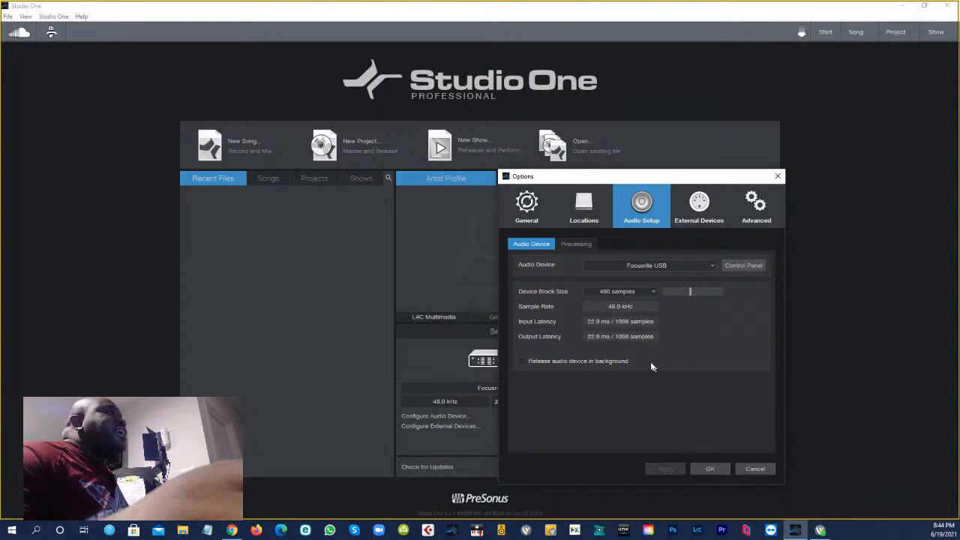
click(712, 469)
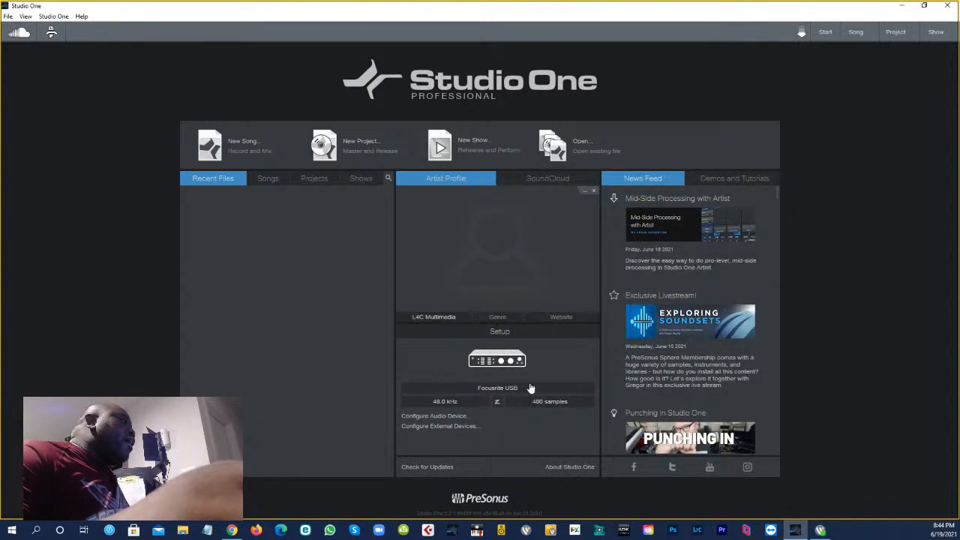
click(453, 417)
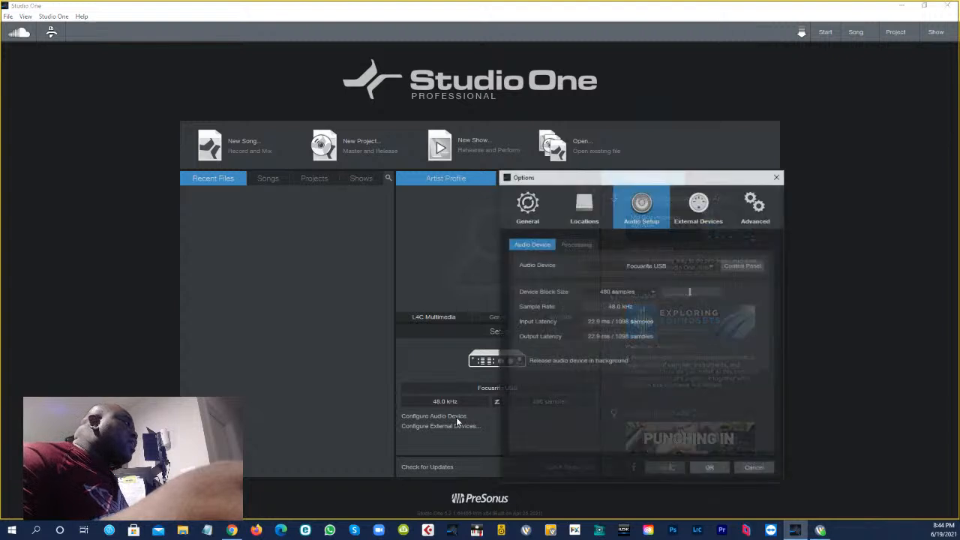
click(659, 267)
click(678, 315)
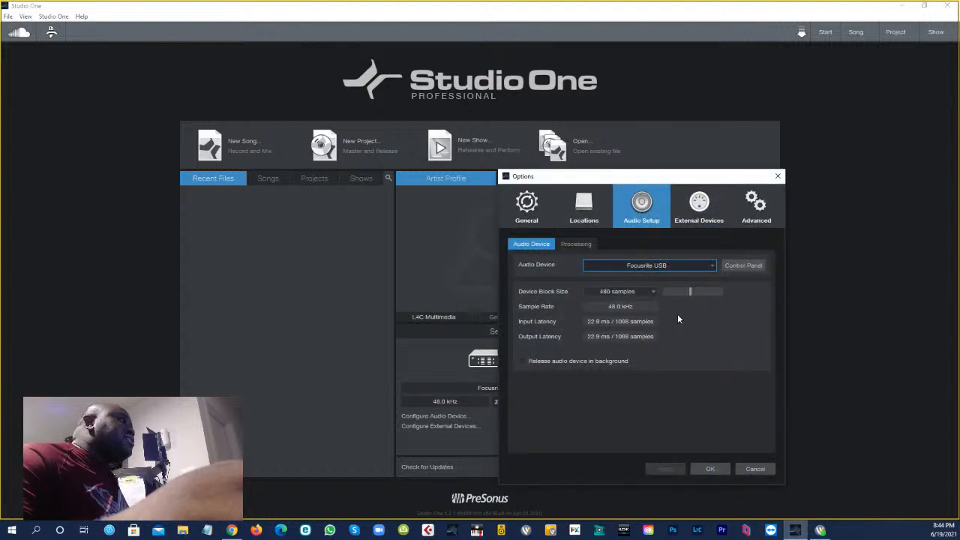
click(710, 470)
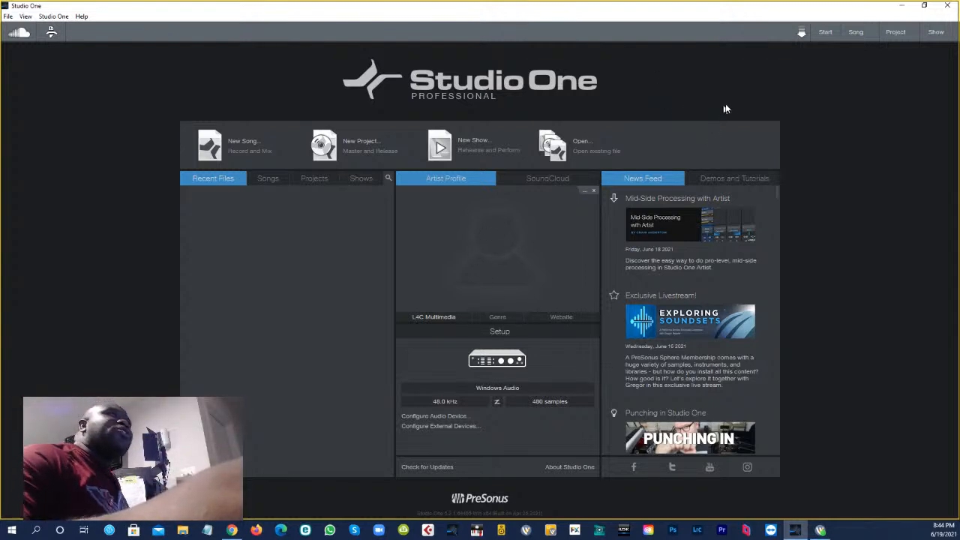
- Try to create a new song from the start page and start another new song from within the blank one
click(236, 146)
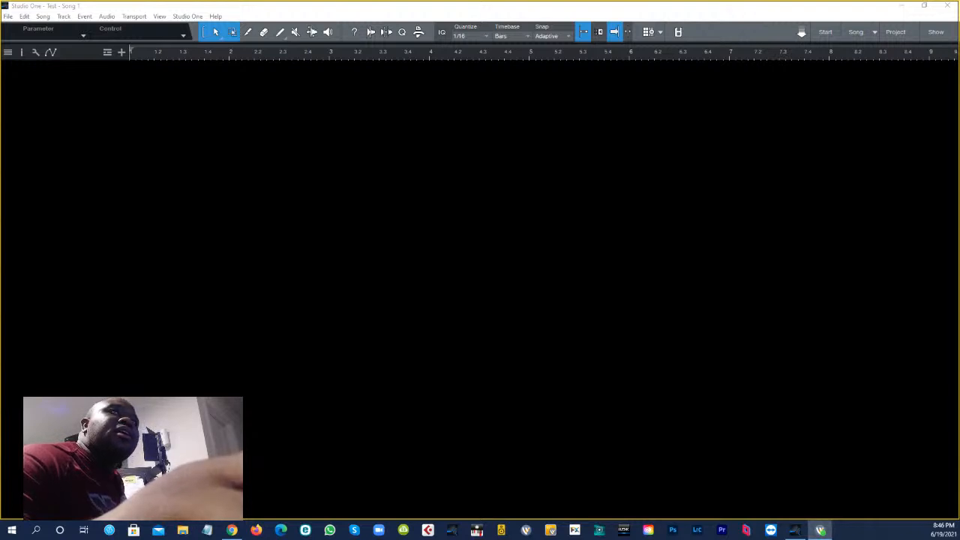
click(555, 226)
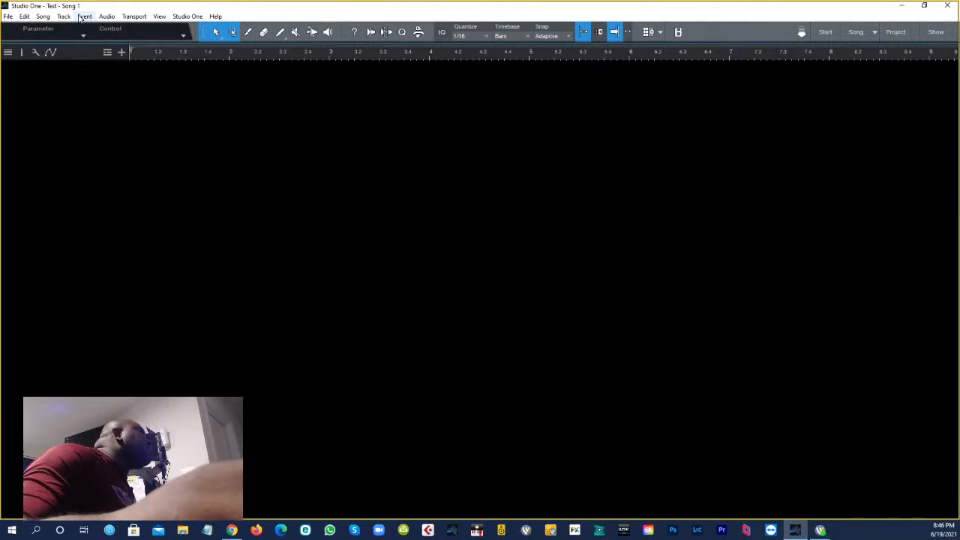
click(9, 17)
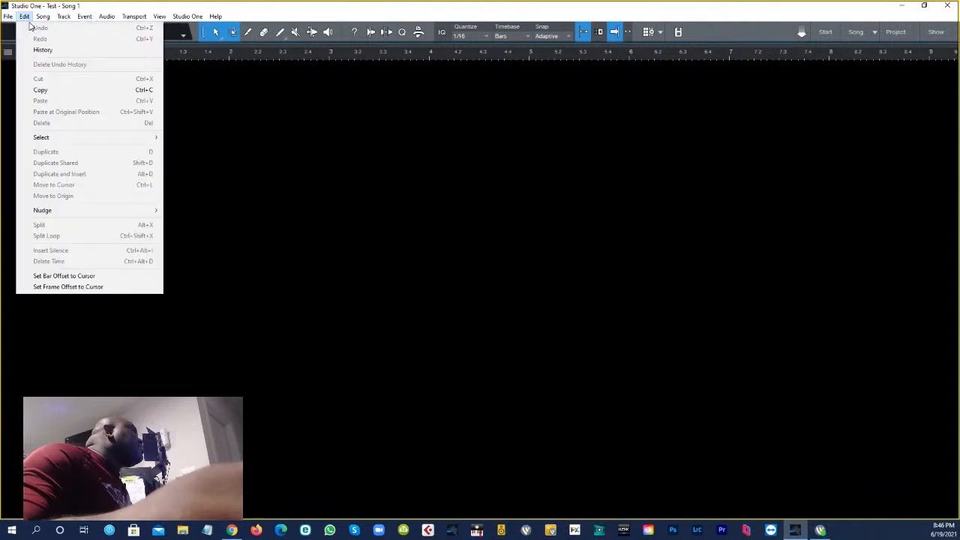
mouse_move(66, 21)
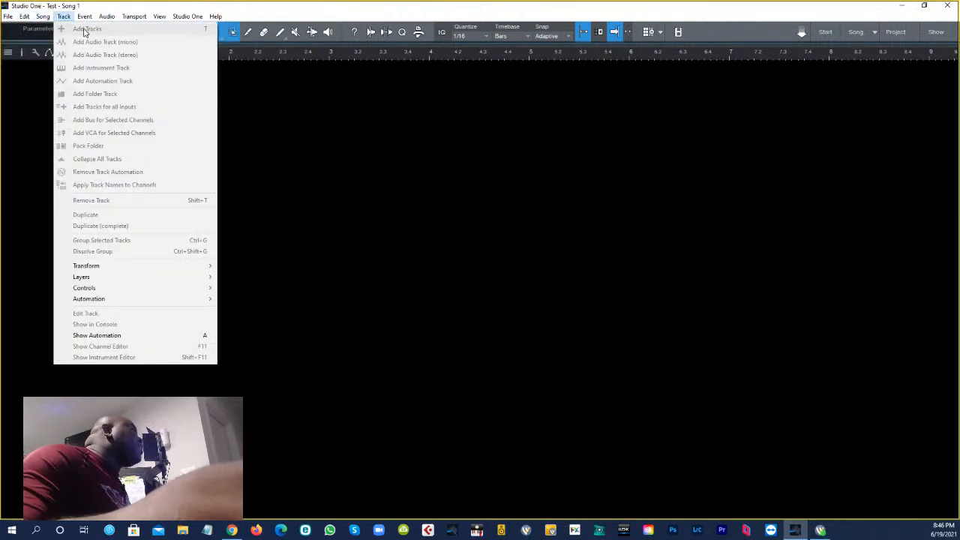
click(281, 165)
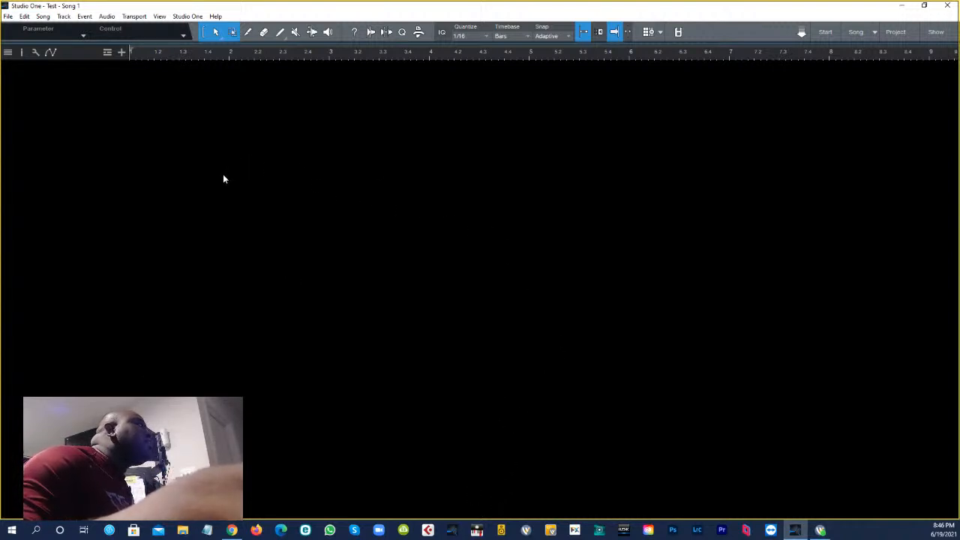
click(8, 16)
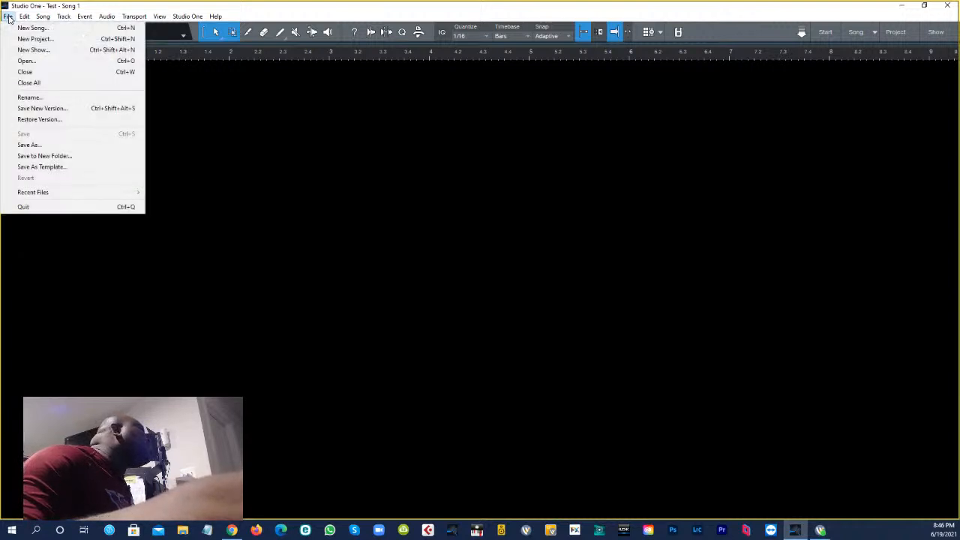
click(32, 28)
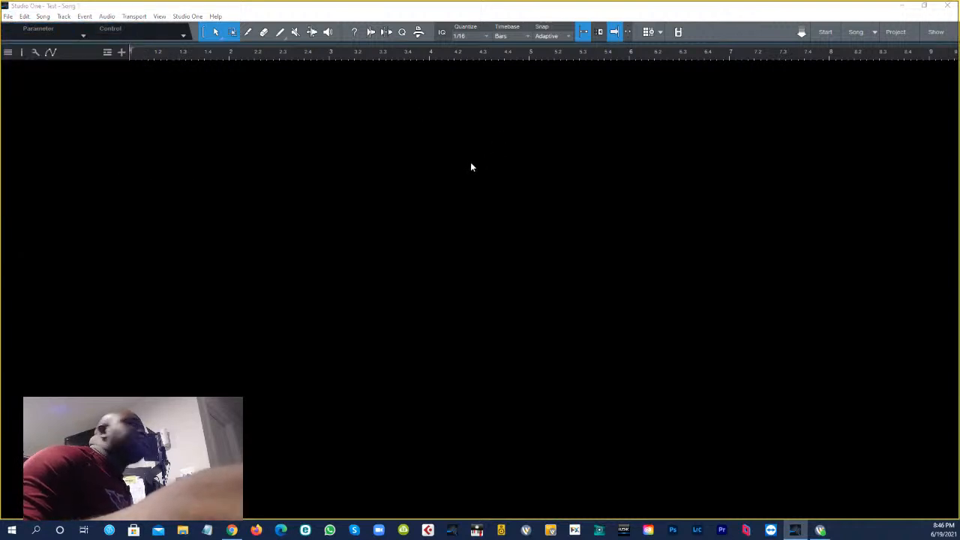
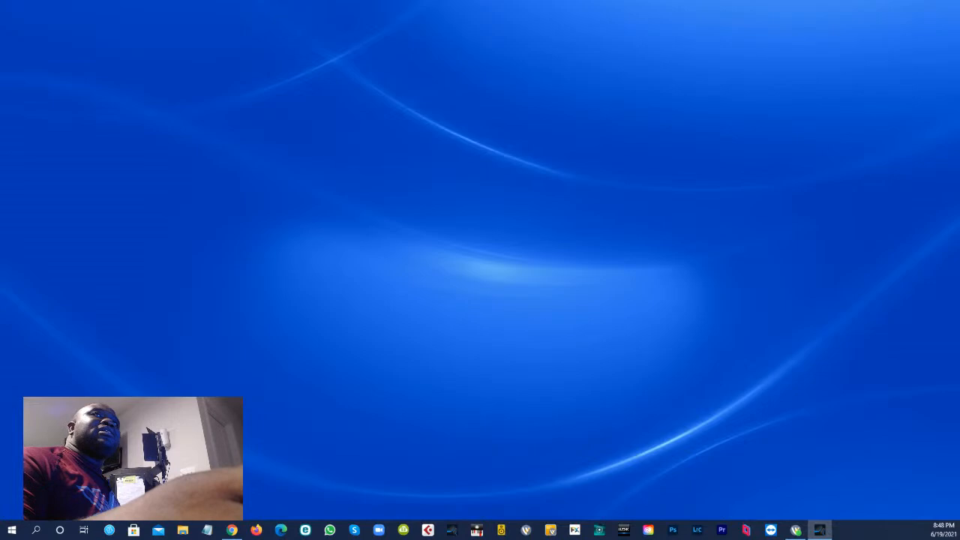
- Open the keyboard shortcut settings, look through the available keyboard mapping schemes, and close the options without changing the scheme
drag(959, 38, 450, 2)
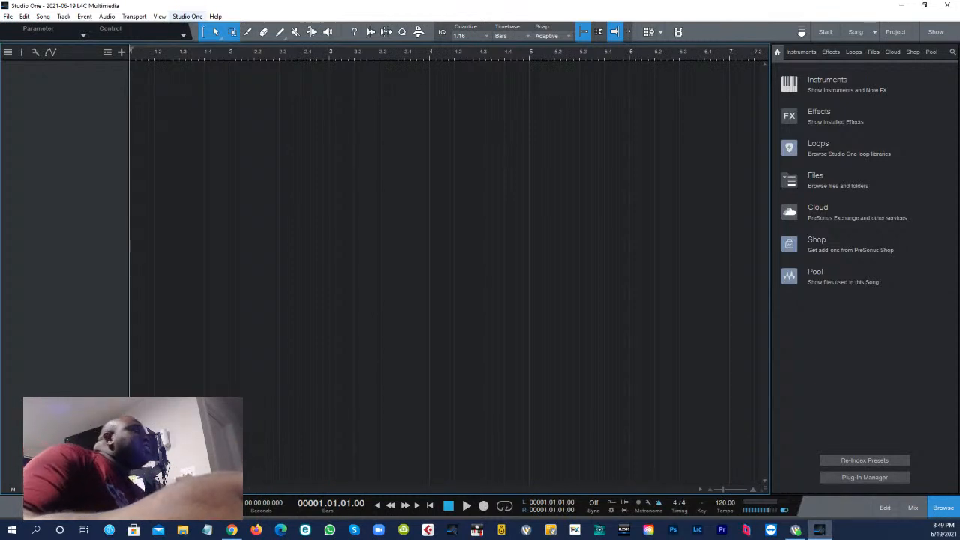
click(188, 16)
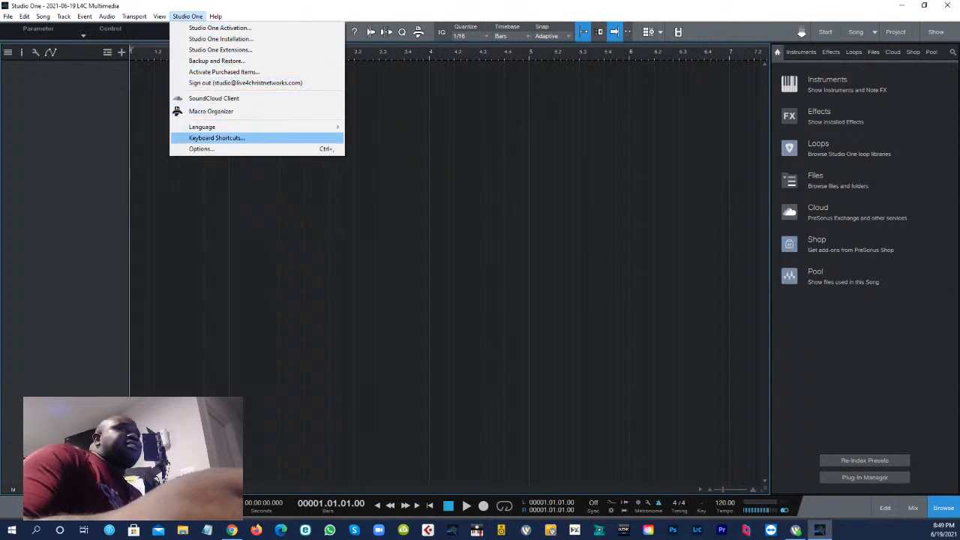
click(216, 138)
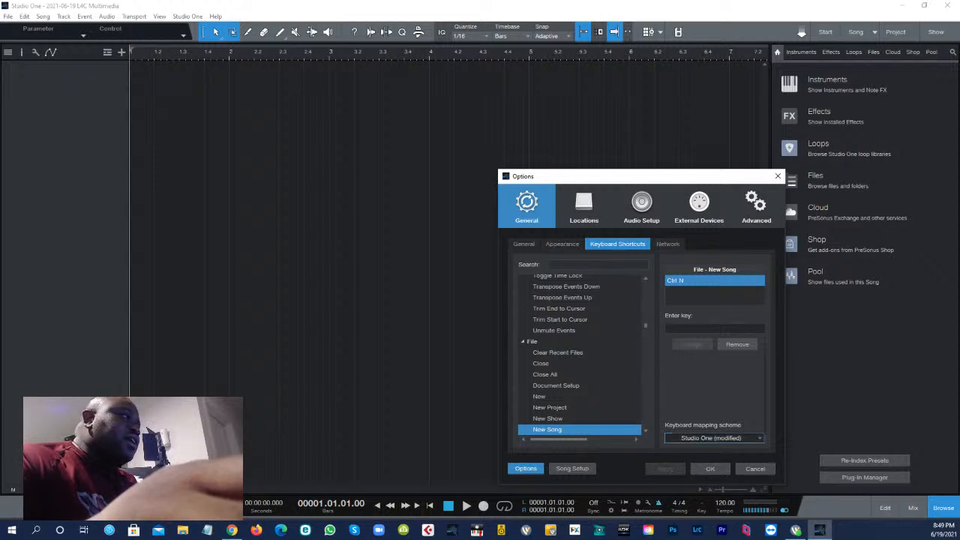
click(713, 438)
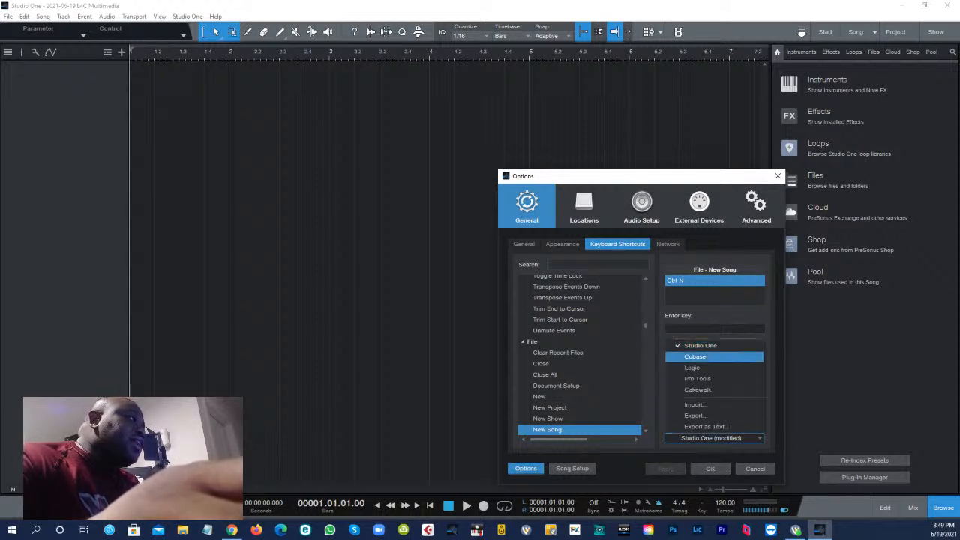
key(Down)
key(Down)
key(Down)
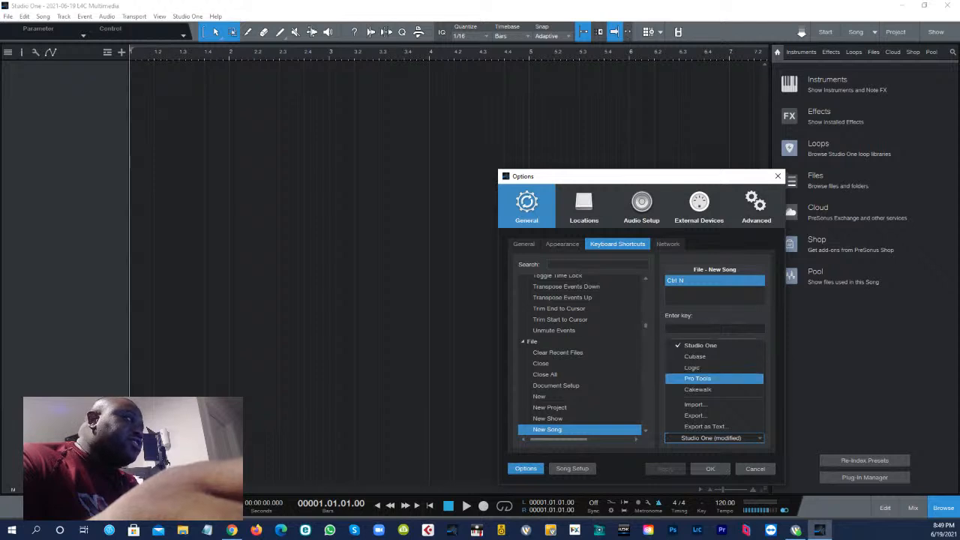
key(Down)
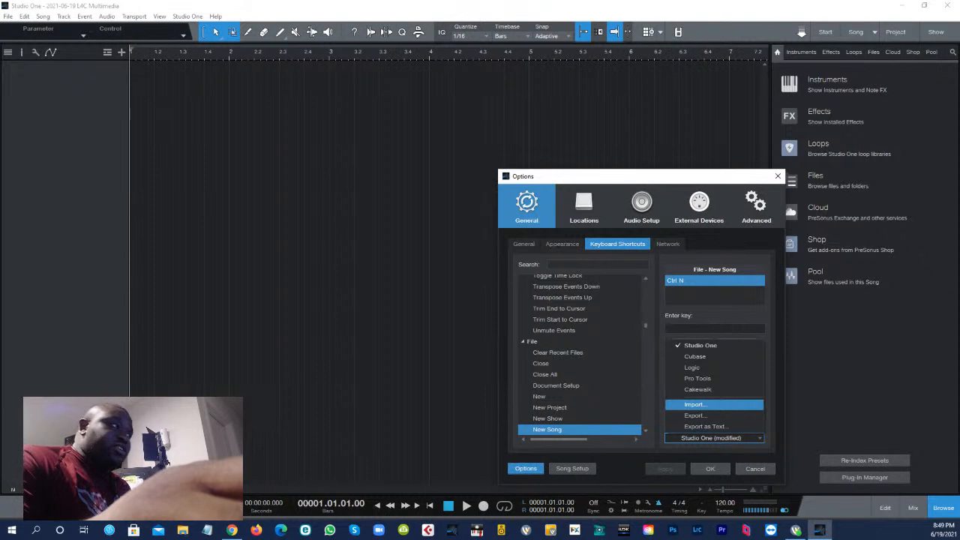
key(Down)
key(Down)
key(Down)
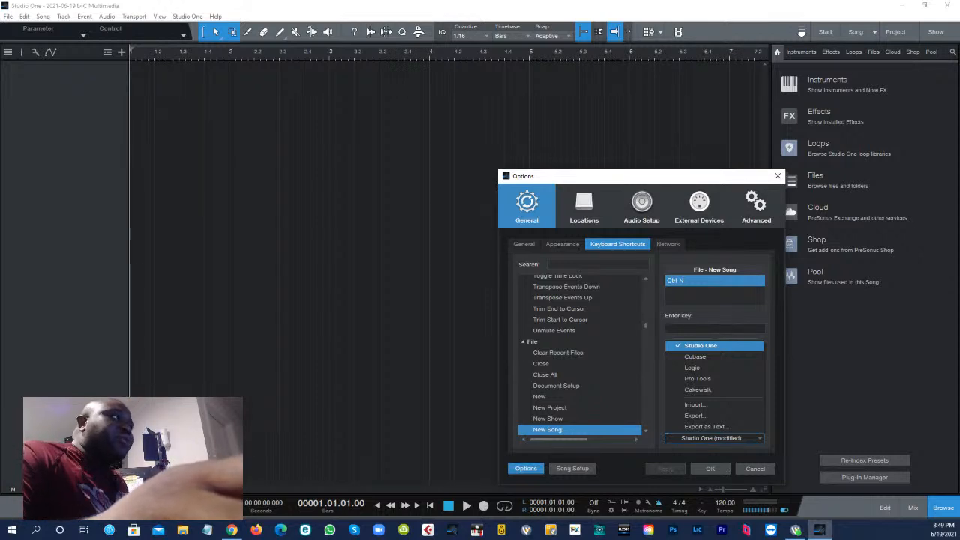
key(Escape)
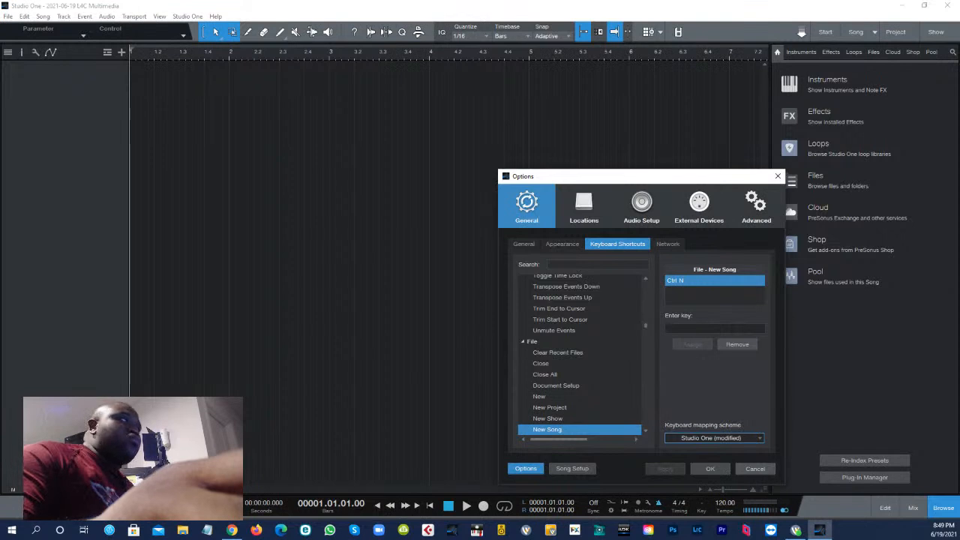
key(Escape)
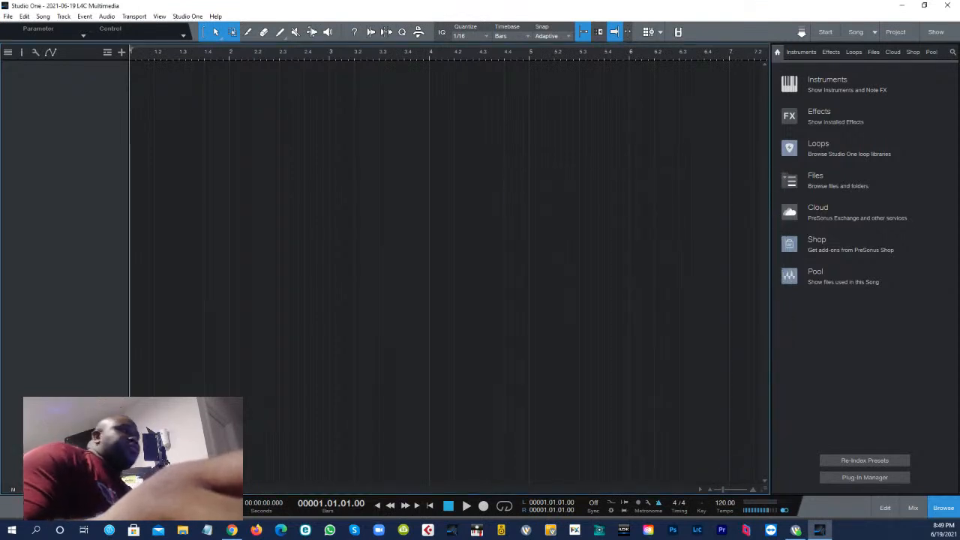
- Reopen the keyboard shortcut settings and search the commands for "record"
click(188, 16)
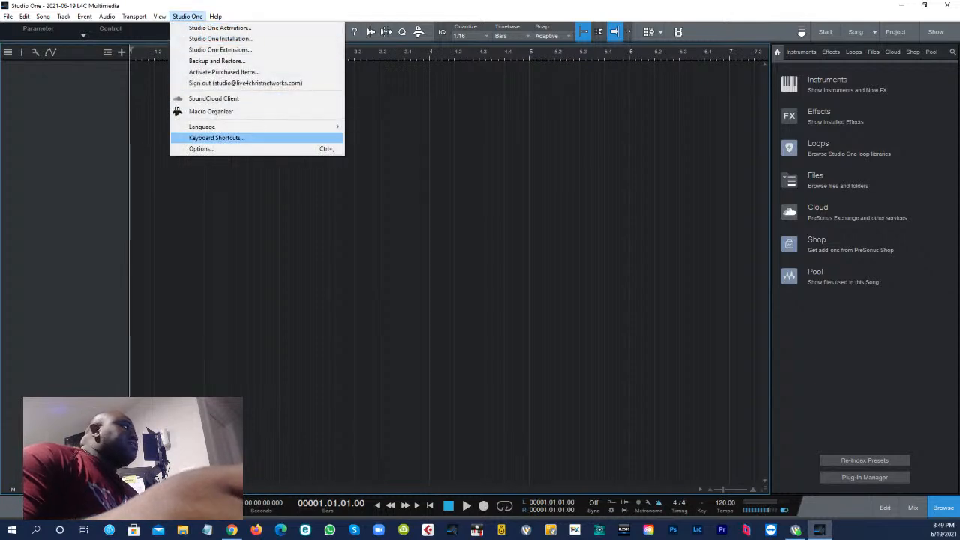
click(210, 138)
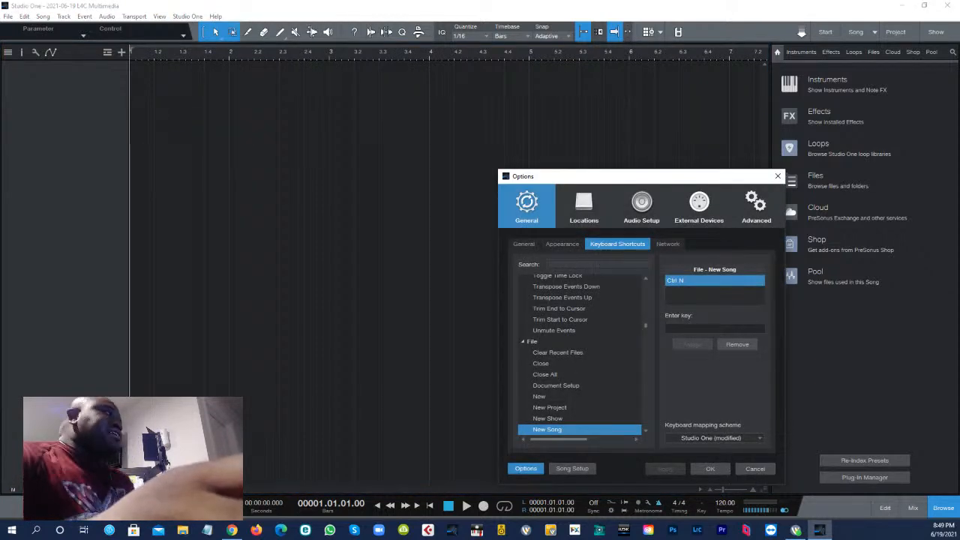
scroll(580, 354, down, 3)
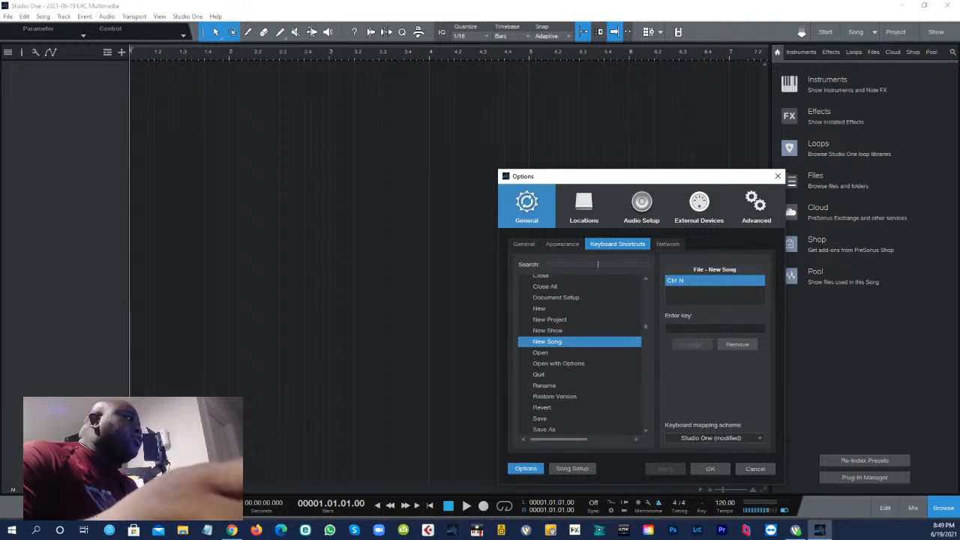
text(record)
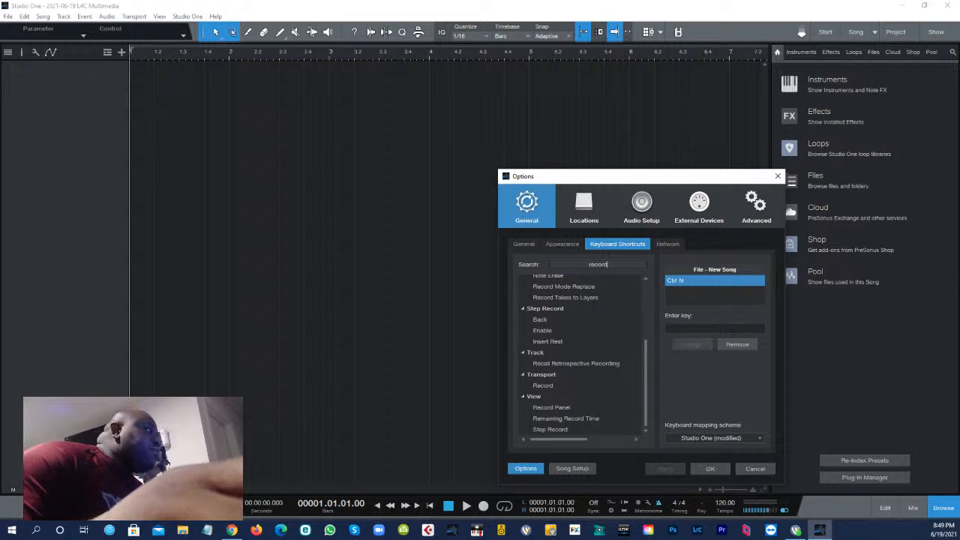
- Enter NumPad* as a trial shortcut key for the Transport Record command, and cancel the options without assigning it
click(543, 386)
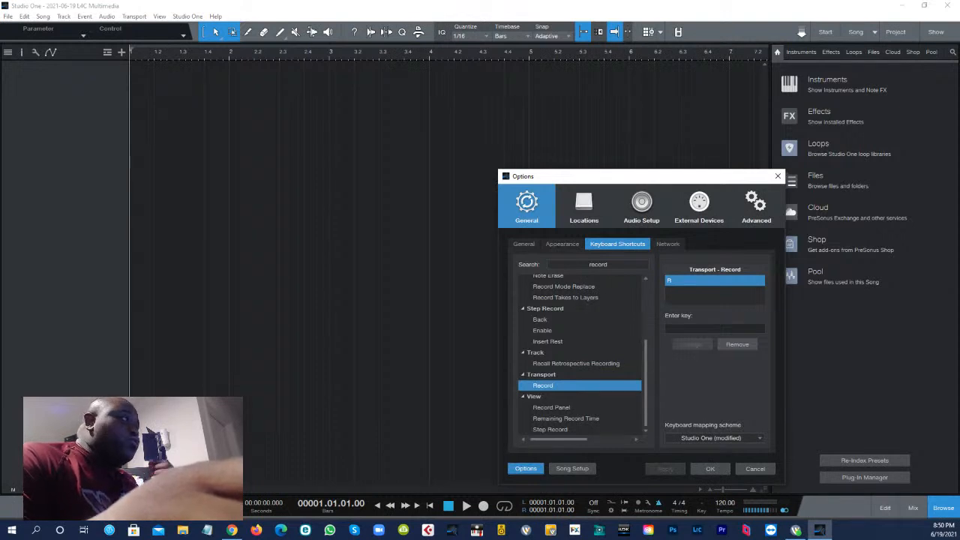
click(760, 330)
key(KP_Multiply)
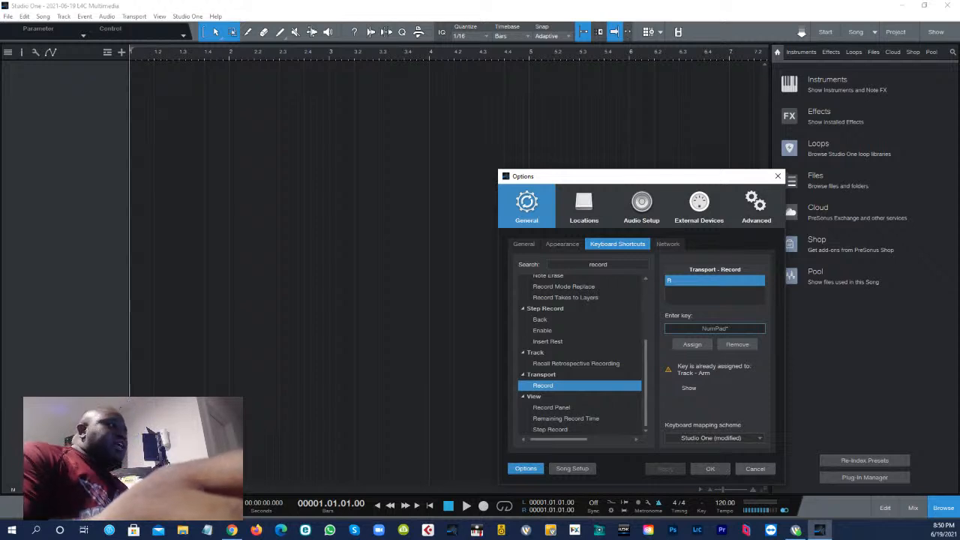
click(756, 469)
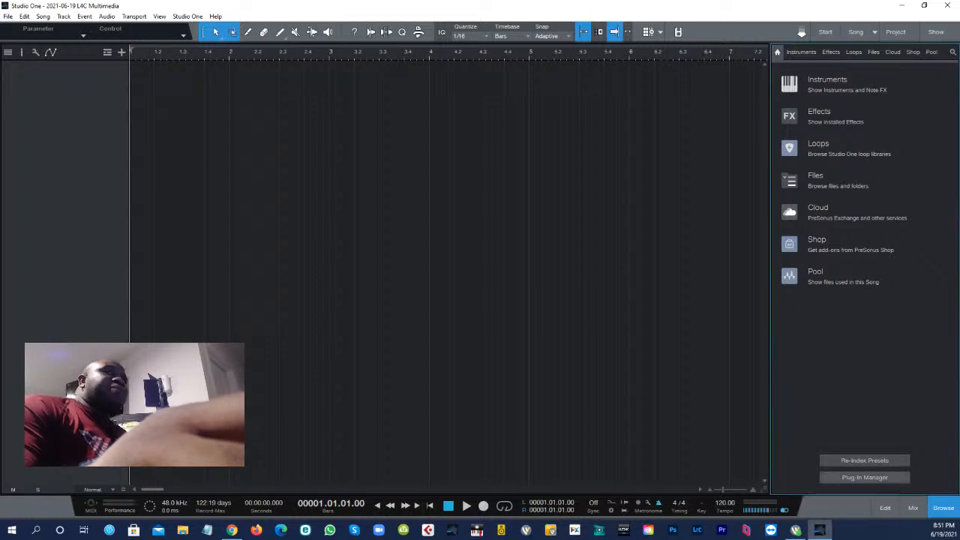
- Open the Plug-In Manager, look through the installed plug-ins and the vendor filter list, and close it
click(865, 478)
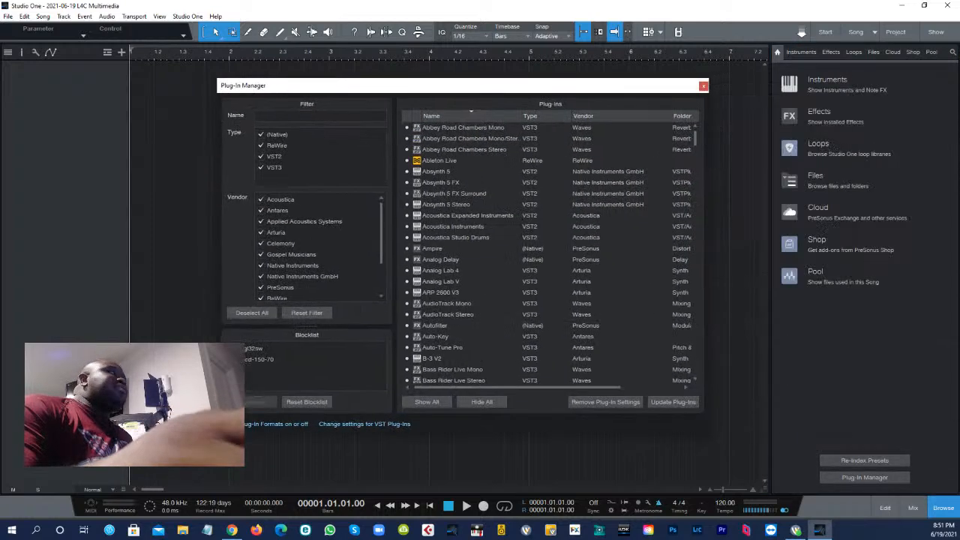
scroll(550, 255, down, 20)
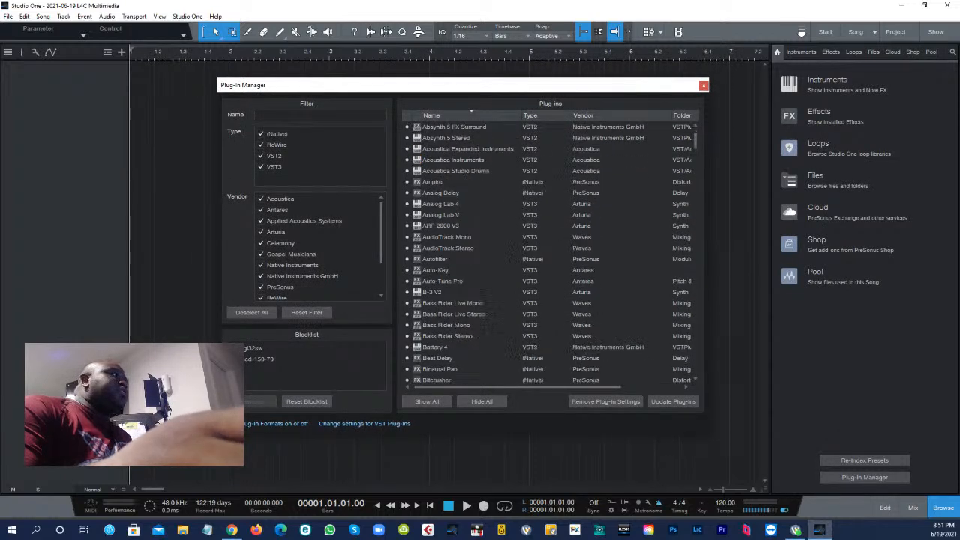
scroll(550, 255, down, 20)
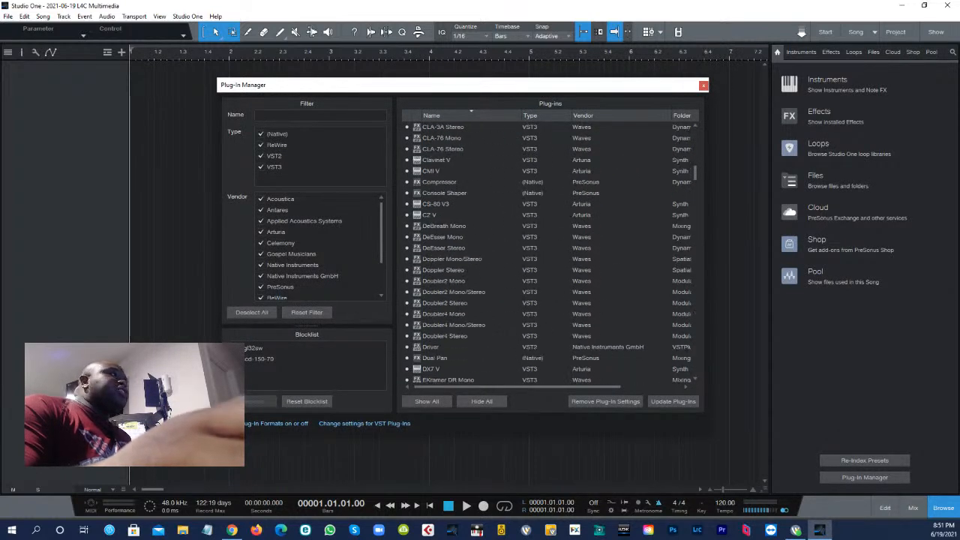
drag(695, 366, 695, 138)
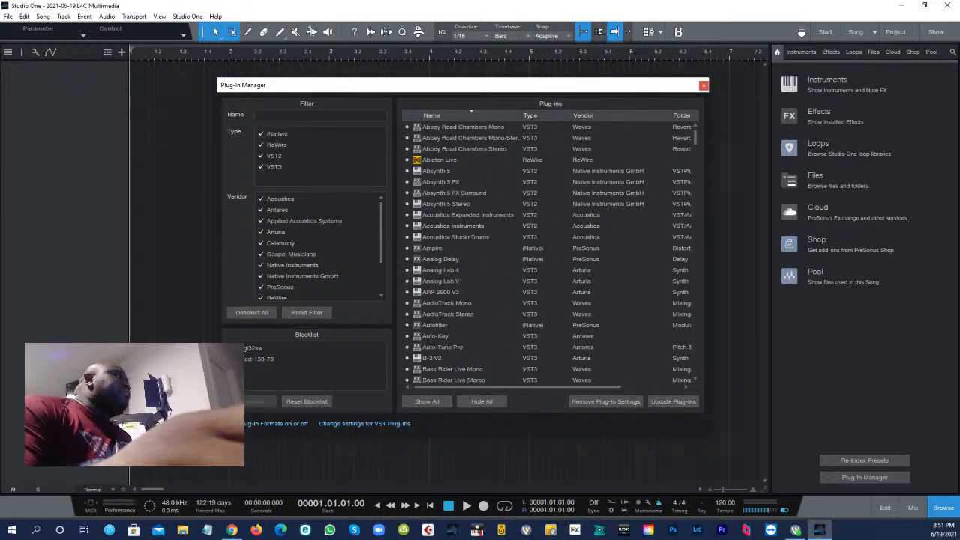
scroll(315, 247, down, 3)
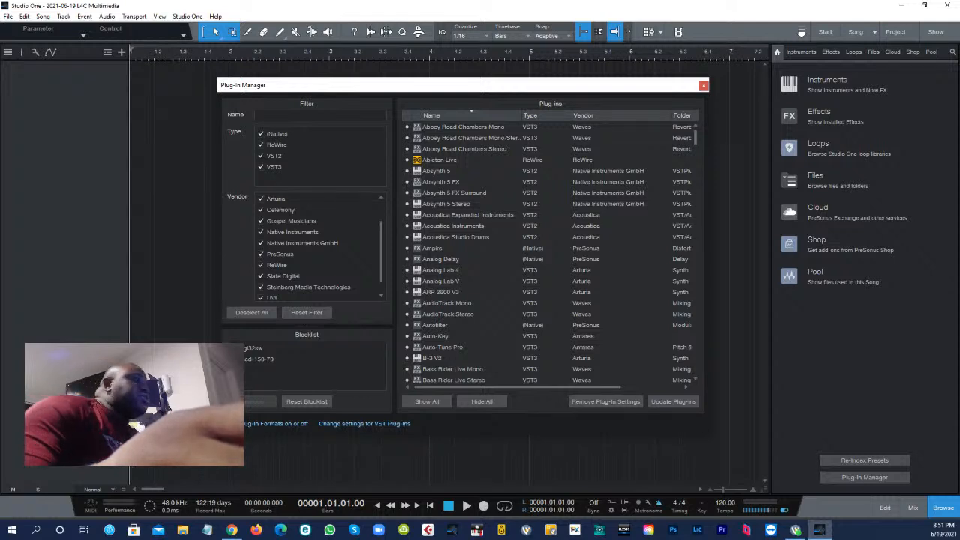
key(Escape)
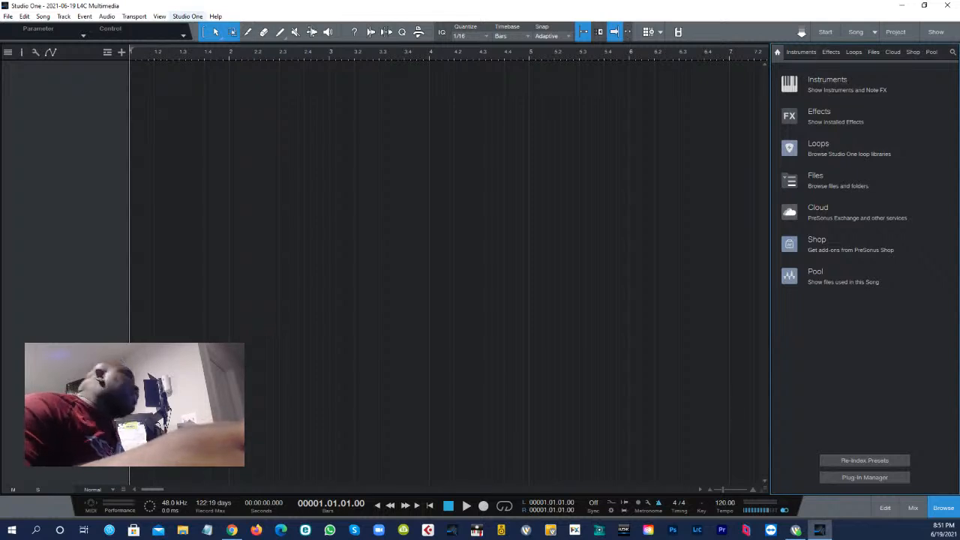
- Open the options, view the user data location and save options, and cancel without changes
click(188, 16)
mouse_move(215, 15)
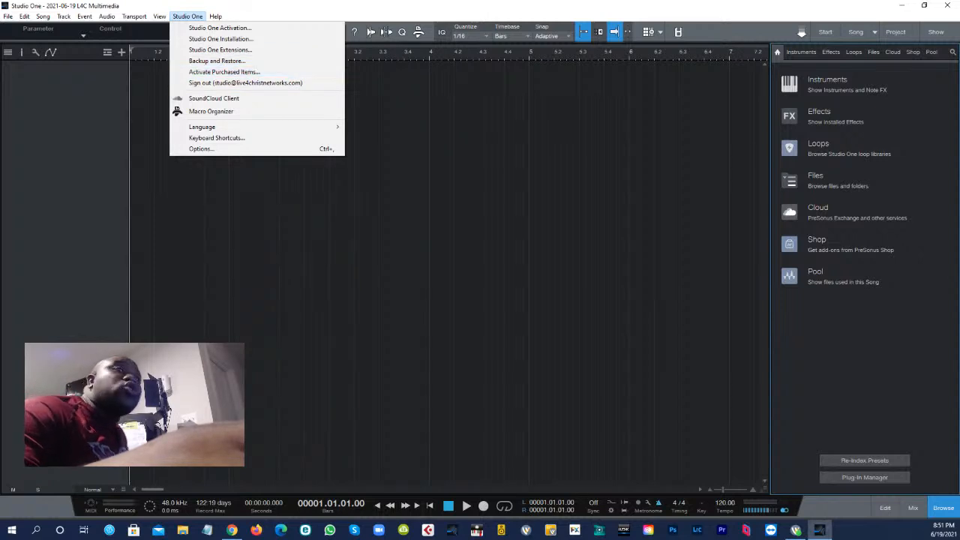
click(435, 203)
click(187, 15)
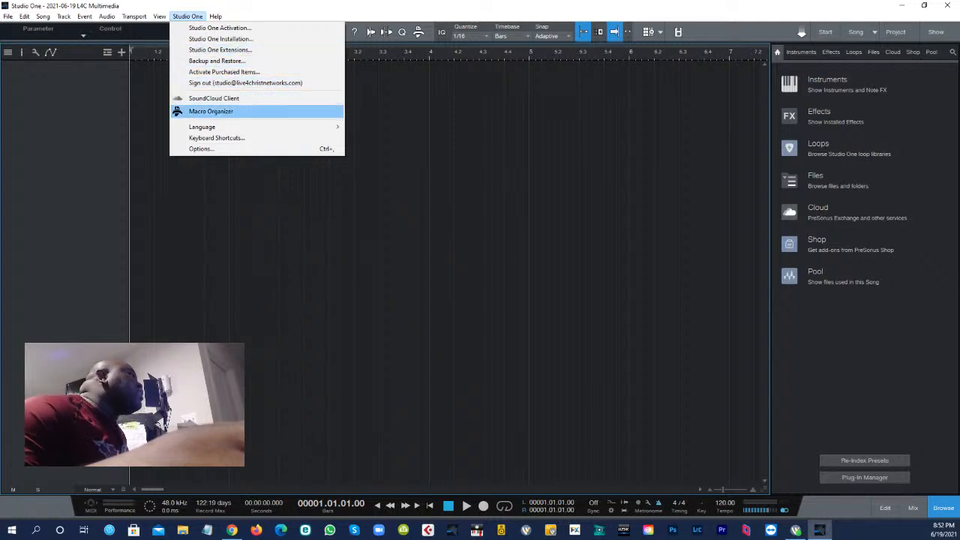
click(201, 149)
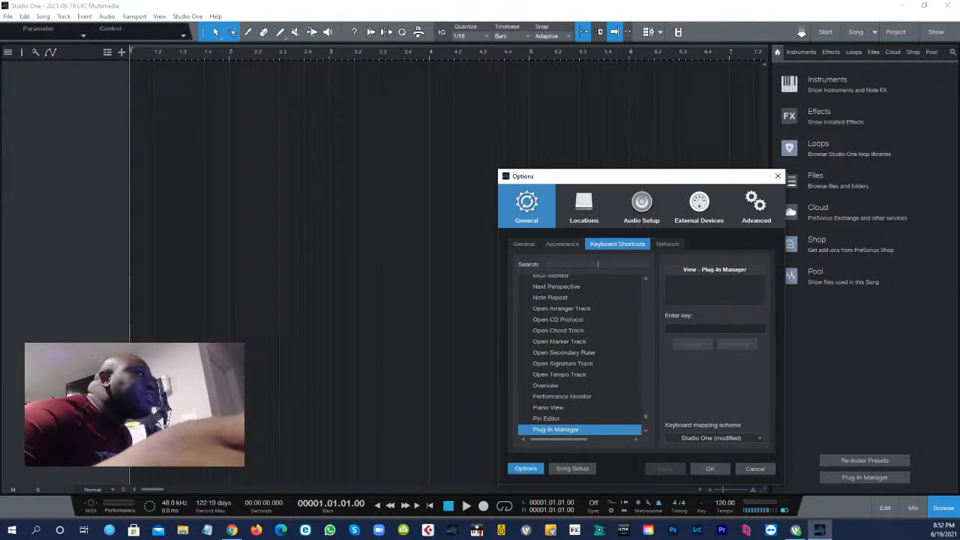
click(584, 206)
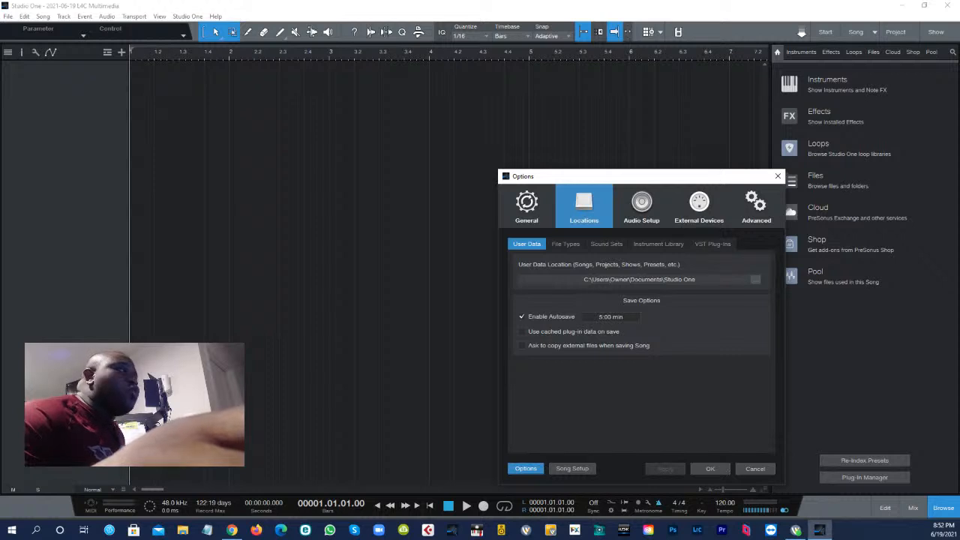
click(756, 469)
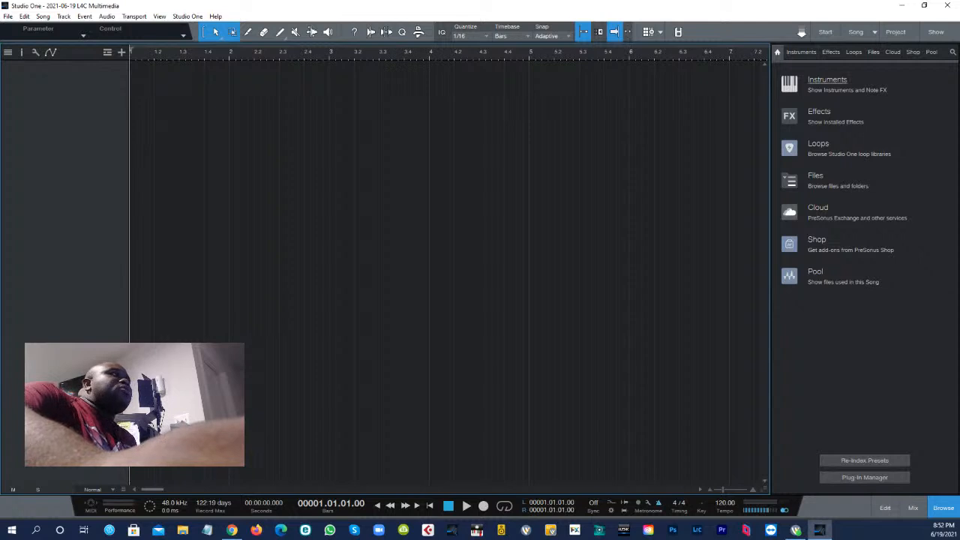
- Show the installed instruments in the browser, collapse the Impact presets, and list the instruments in the PreSonus folder
click(825, 84)
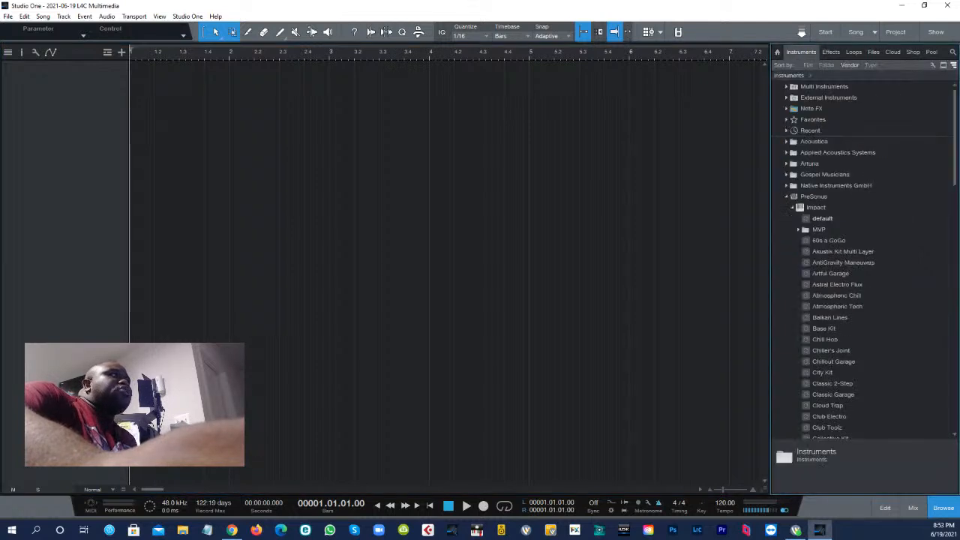
click(778, 52)
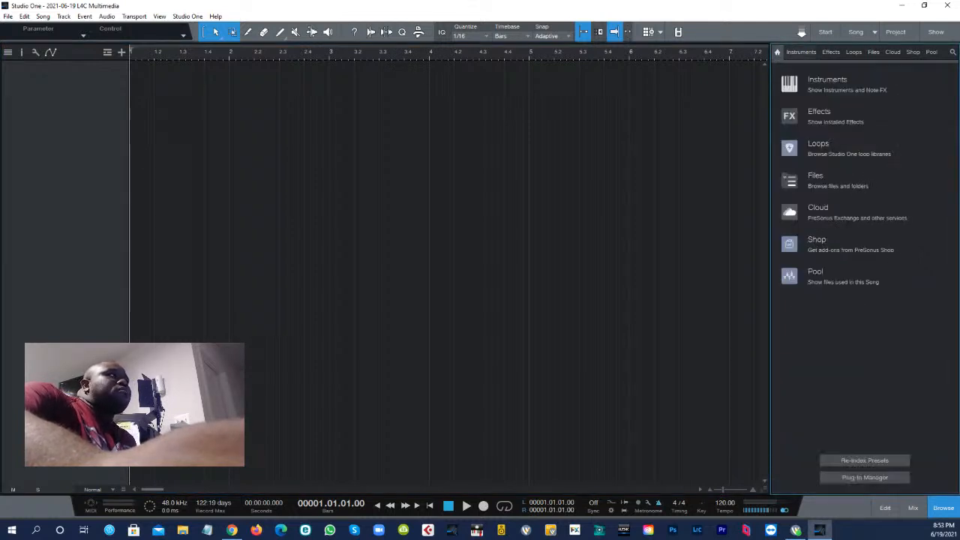
click(826, 81)
click(778, 52)
click(827, 80)
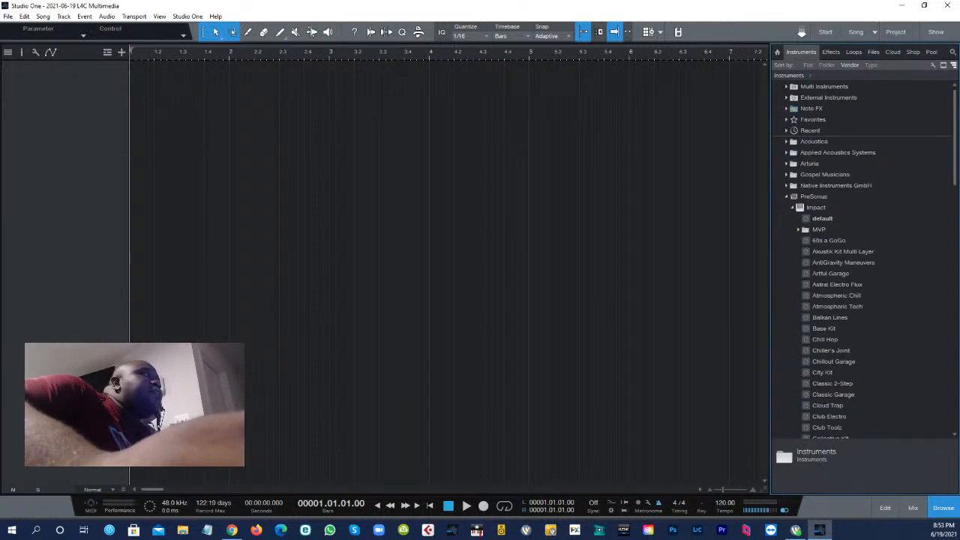
click(792, 208)
click(787, 196)
click(787, 197)
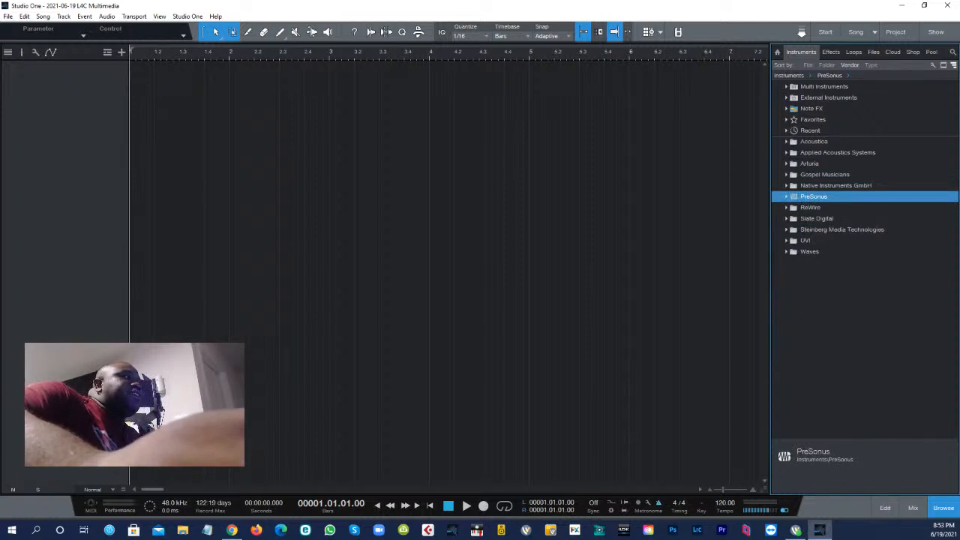
click(787, 196)
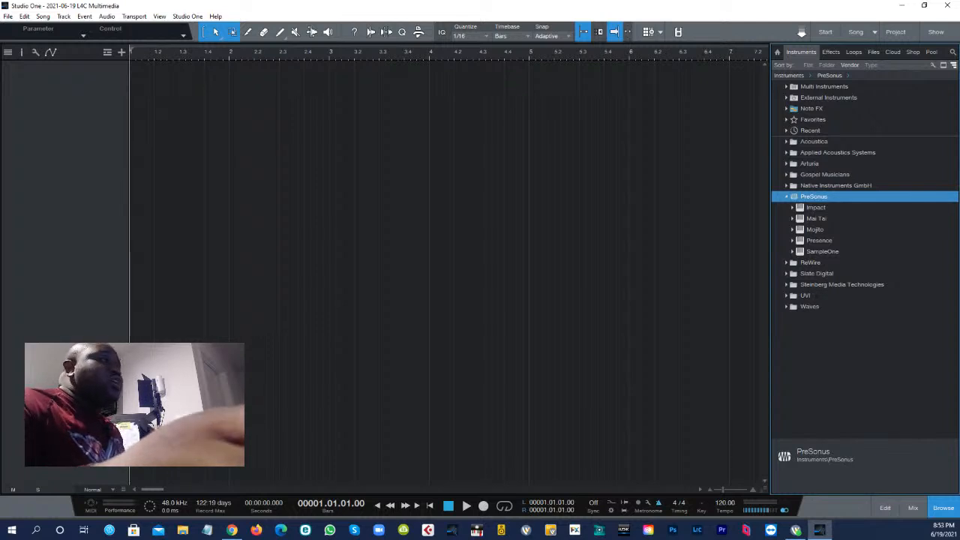
- Return to the browser home, open the Plug-In Manager to view the plug-in list again, and close it
click(777, 52)
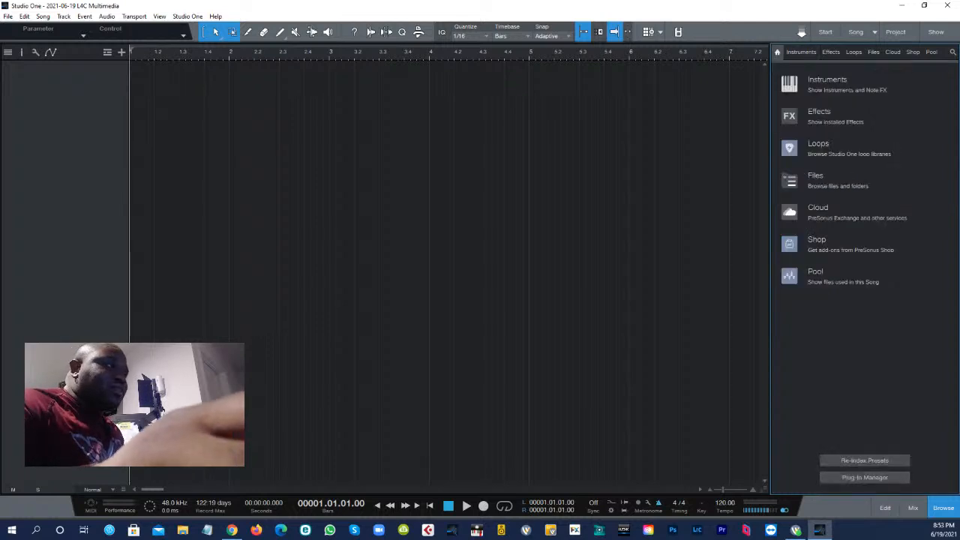
click(865, 478)
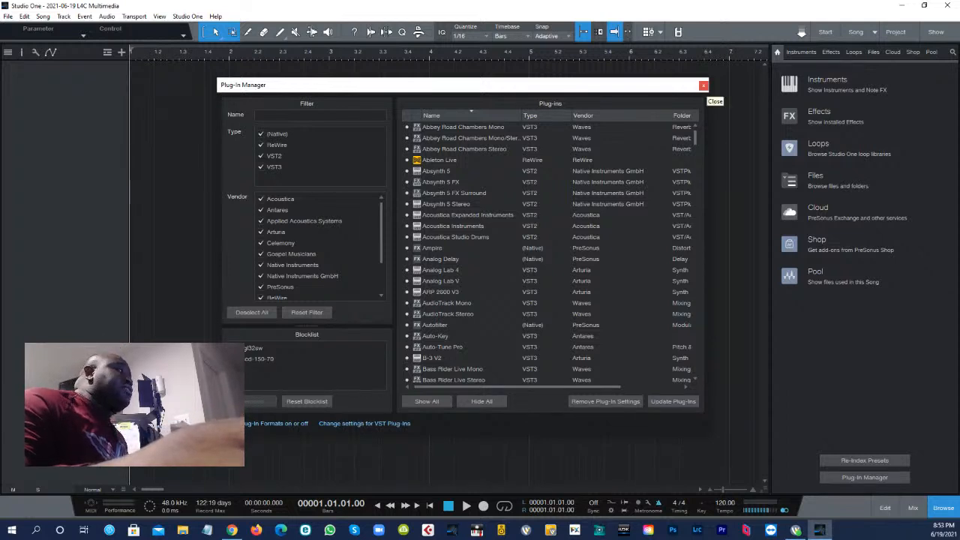
click(703, 85)
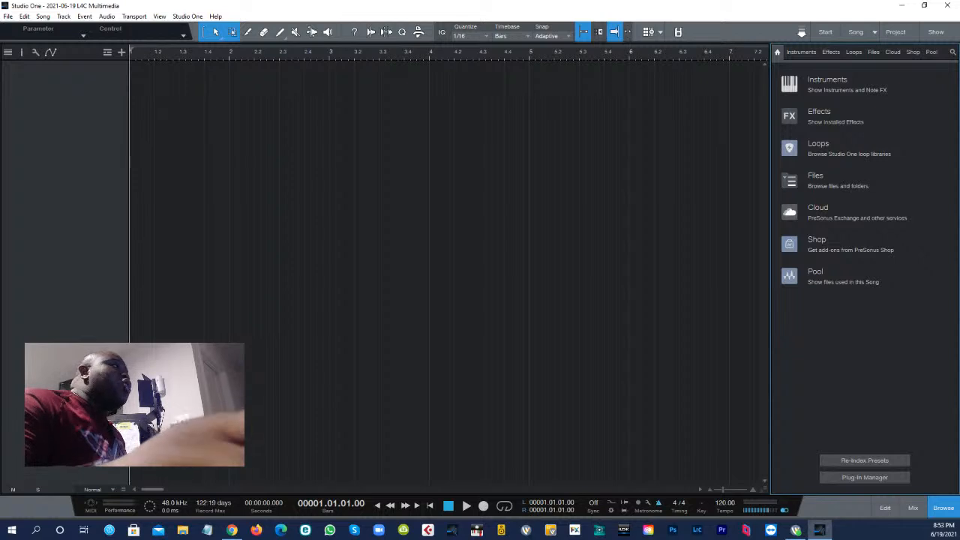
- Open the options at the VST plug-in locations and move the dialog to the upper middle of the arrangement area
click(188, 16)
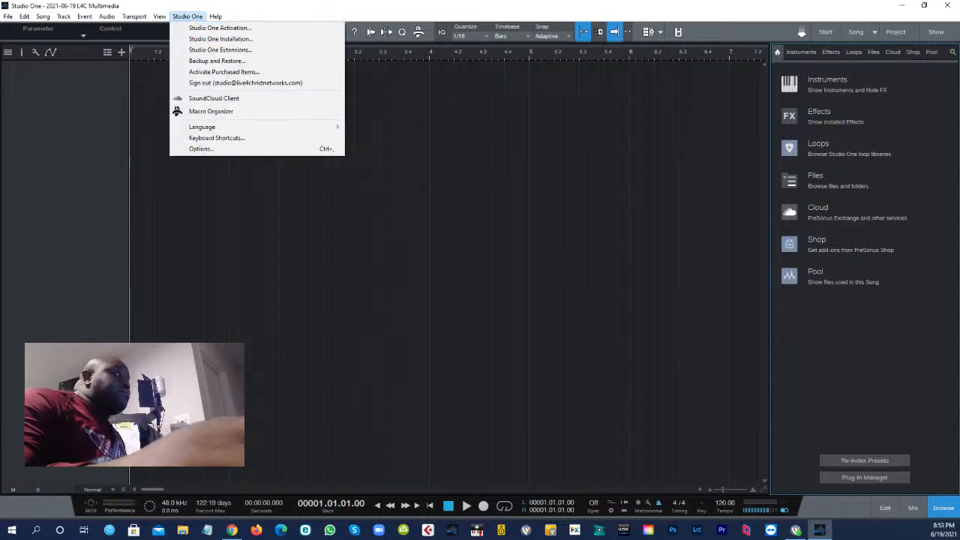
click(201, 149)
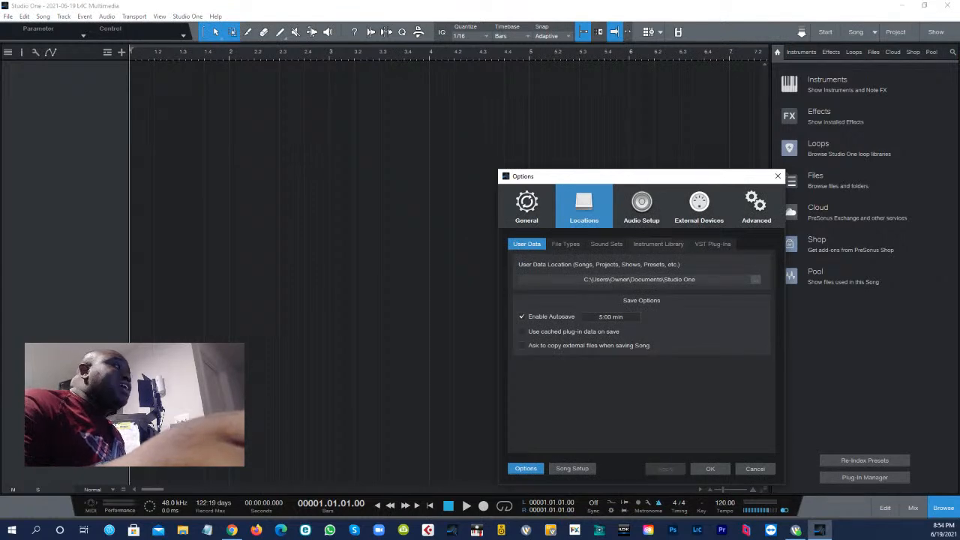
click(713, 244)
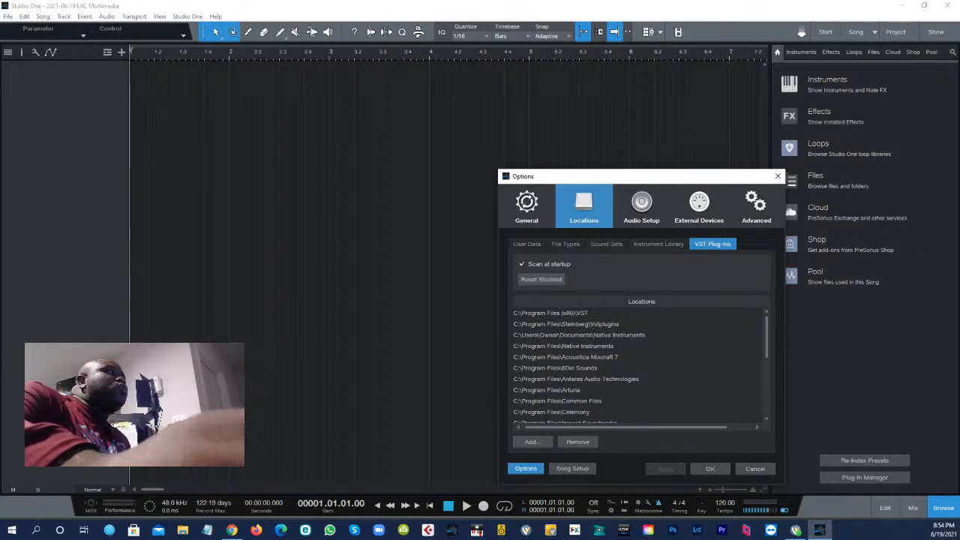
drag(641, 176, 514, 59)
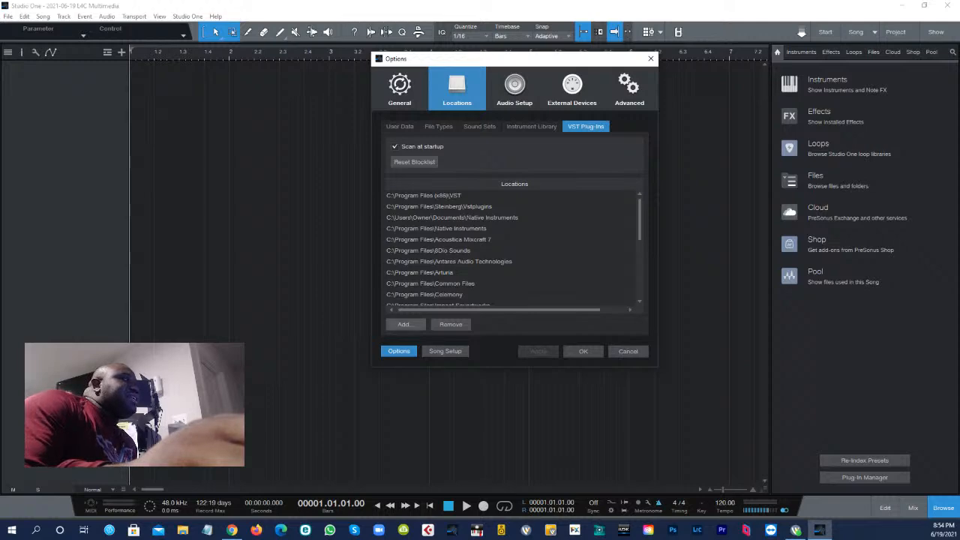
- Browse C:\Program Files for a VST plug-in folder to add, cancel the folder selection, and accept the options
click(404, 324)
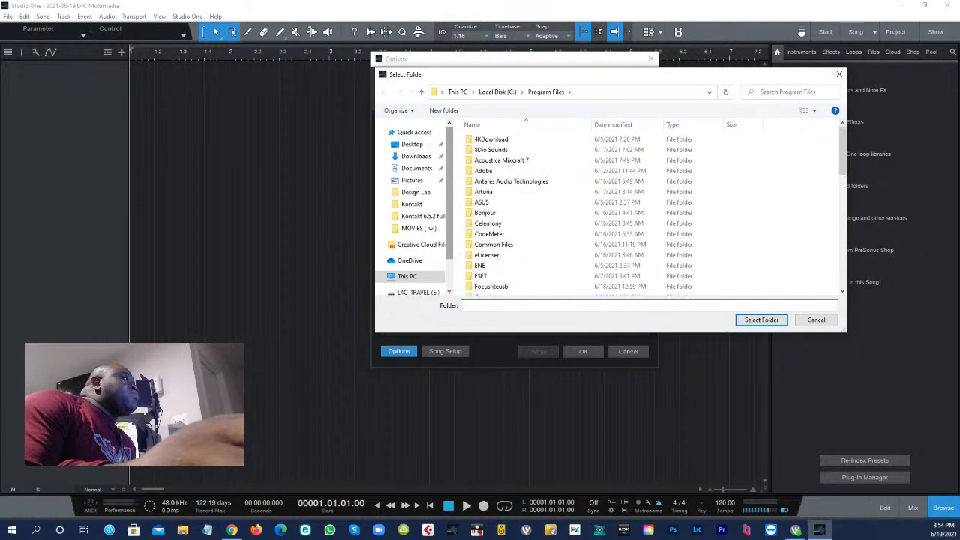
scroll(409, 225, down, 1)
click(407, 232)
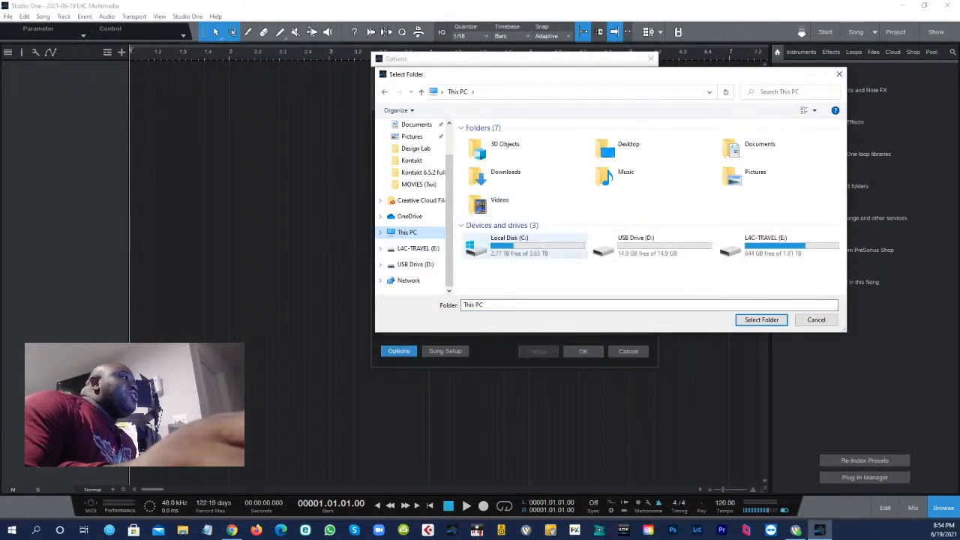
double_click(518, 244)
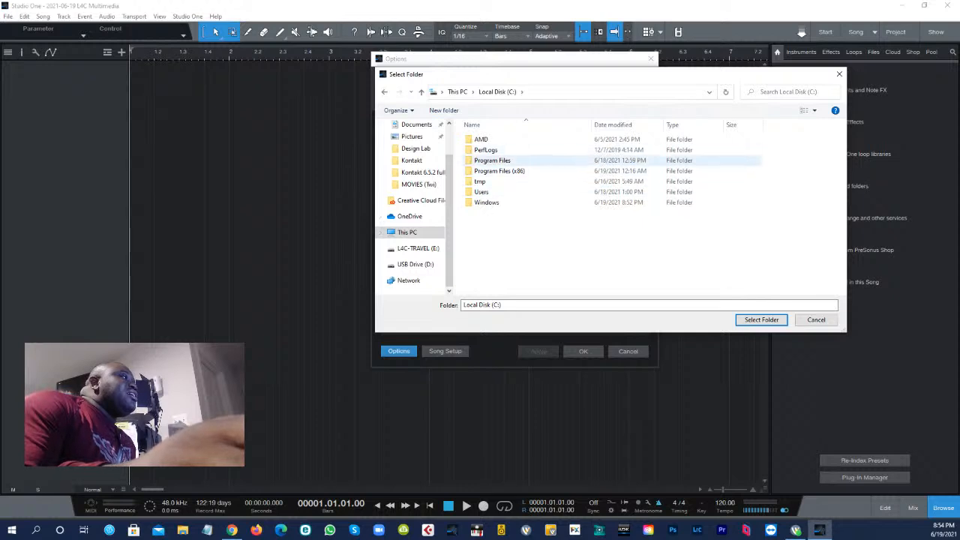
double_click(492, 160)
scroll(525, 187, down, 15)
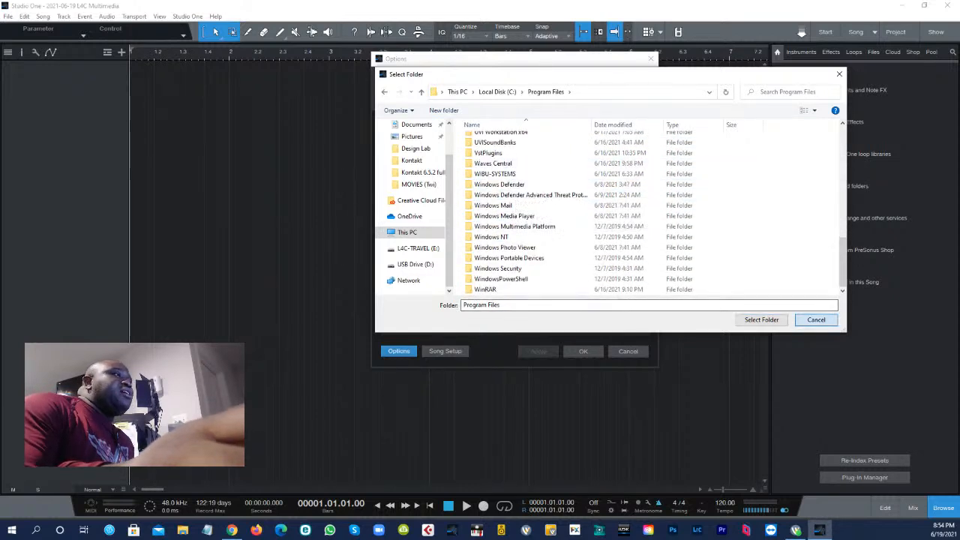
click(816, 320)
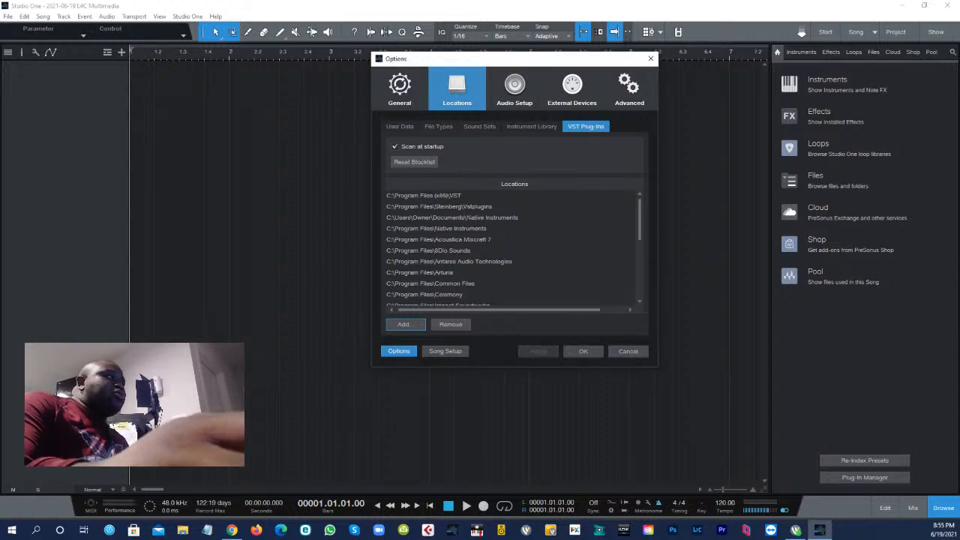
click(583, 351)
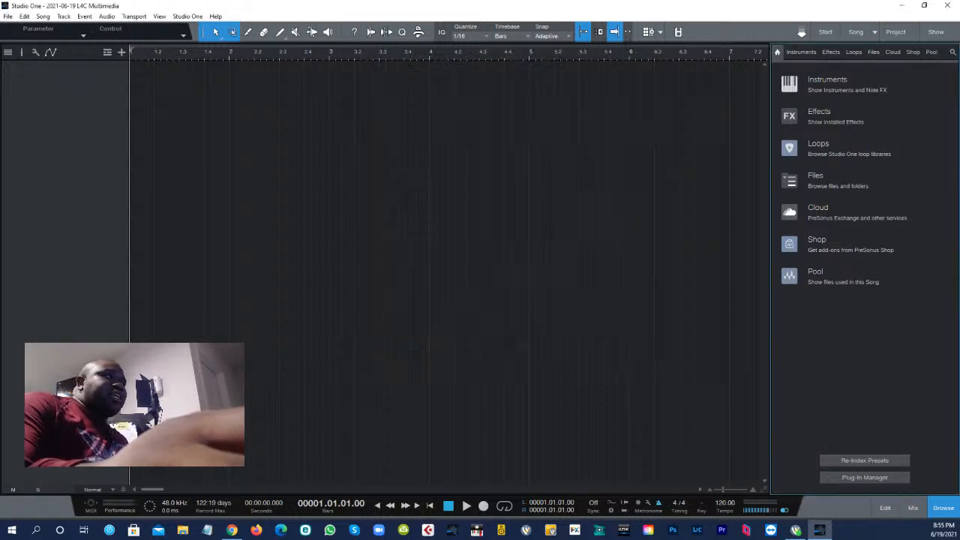
- View the vendor folders in the instruments browser and return to the browser home
click(801, 53)
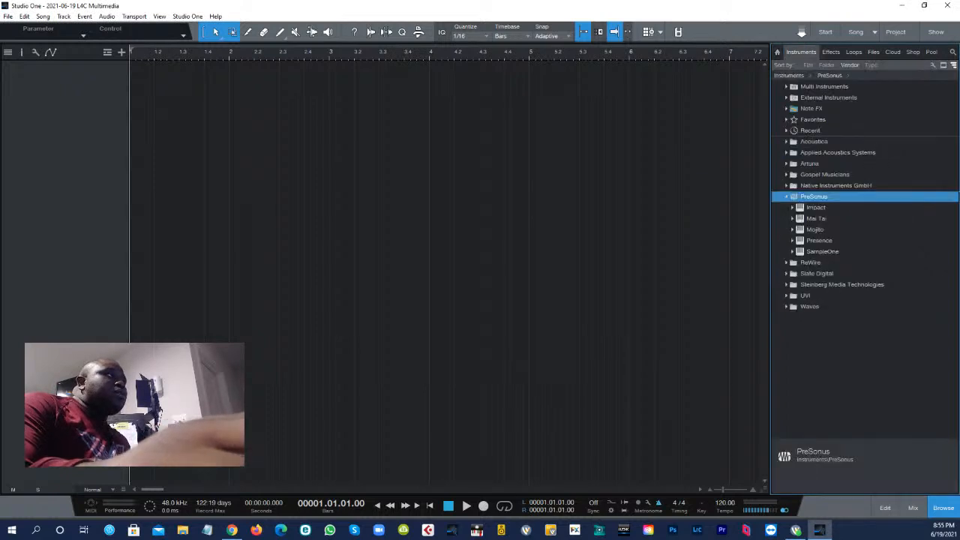
right_click(853, 337)
click(872, 368)
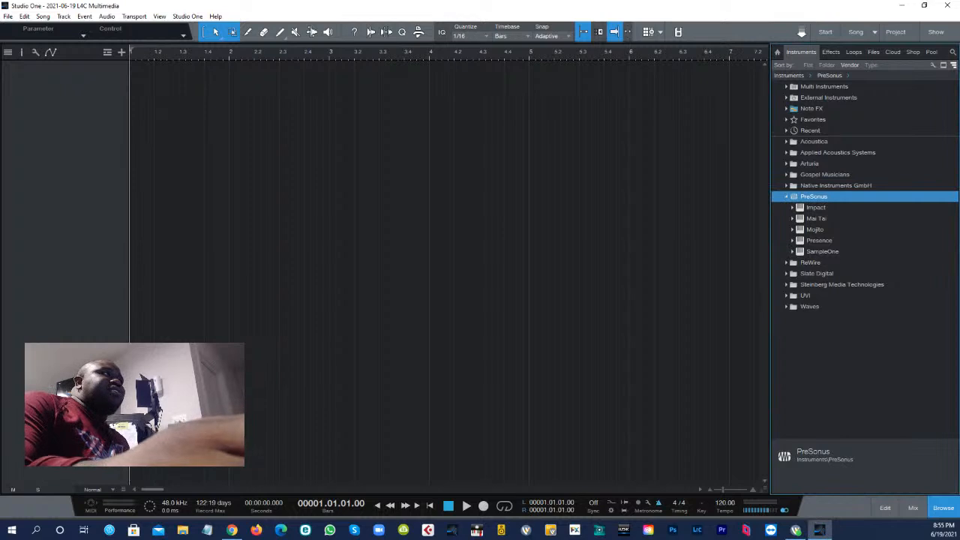
click(777, 53)
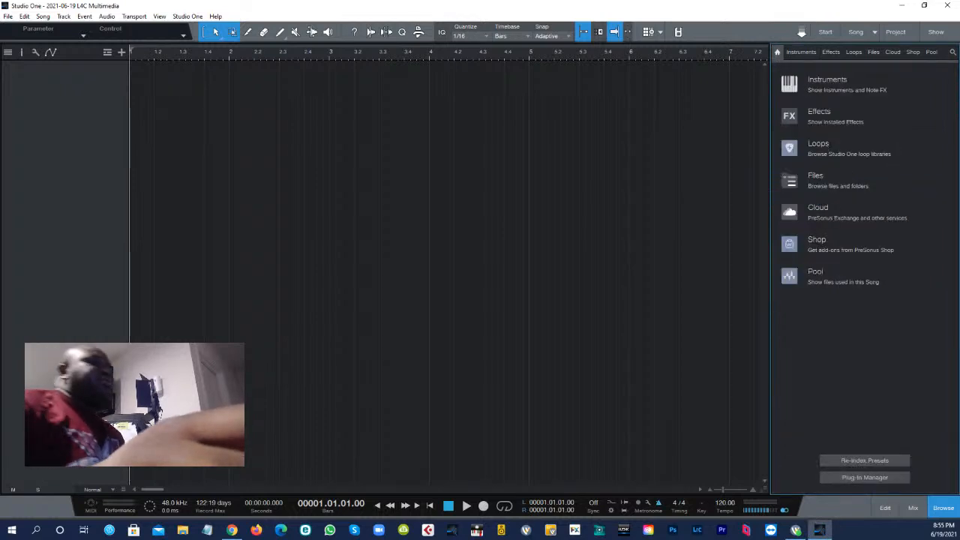
- Check the audio device settings in the options, then set the song's sample rate to 44.1 kHz in the song setup and accept it
click(188, 15)
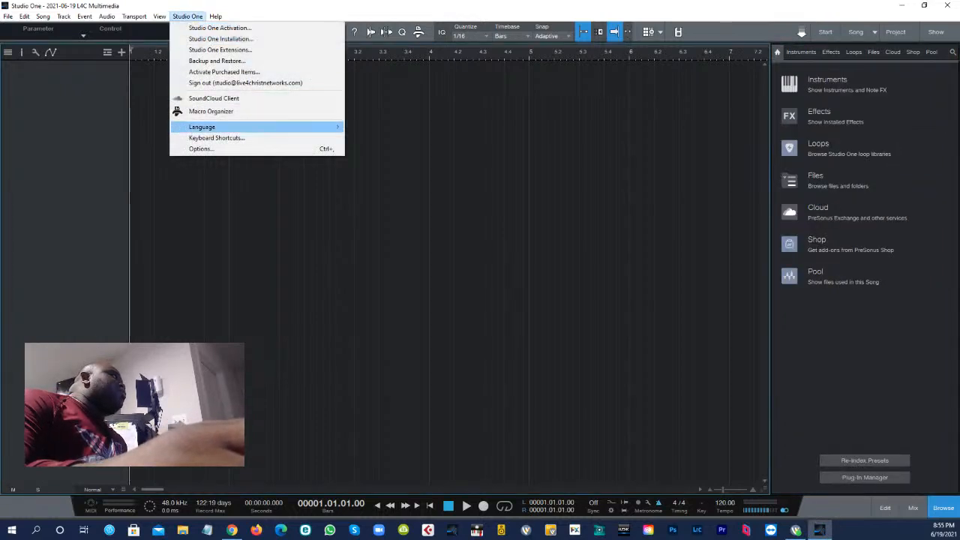
click(204, 148)
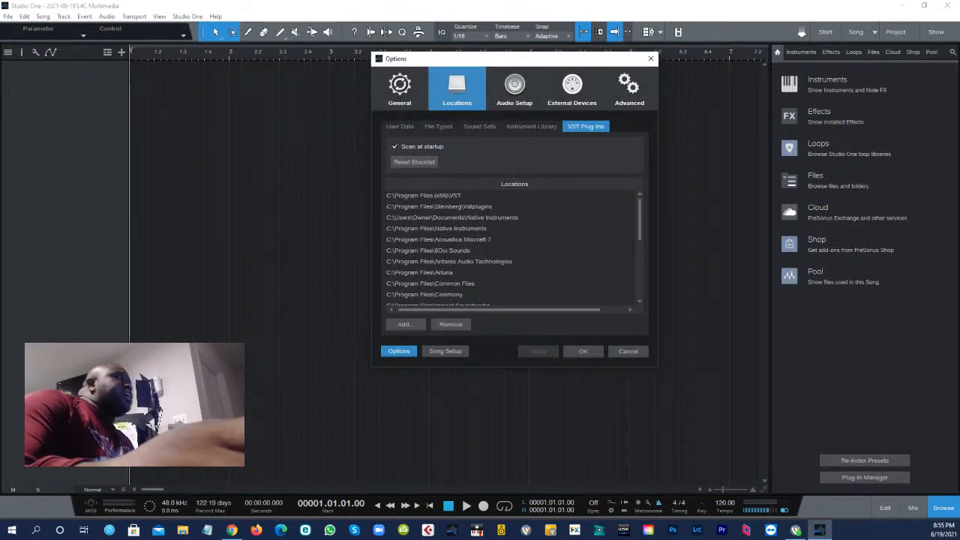
click(515, 88)
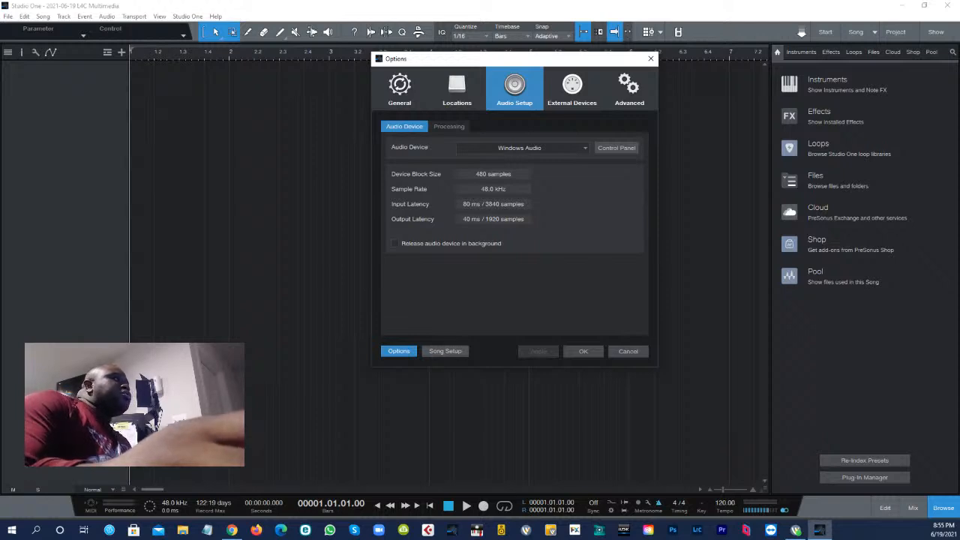
click(445, 351)
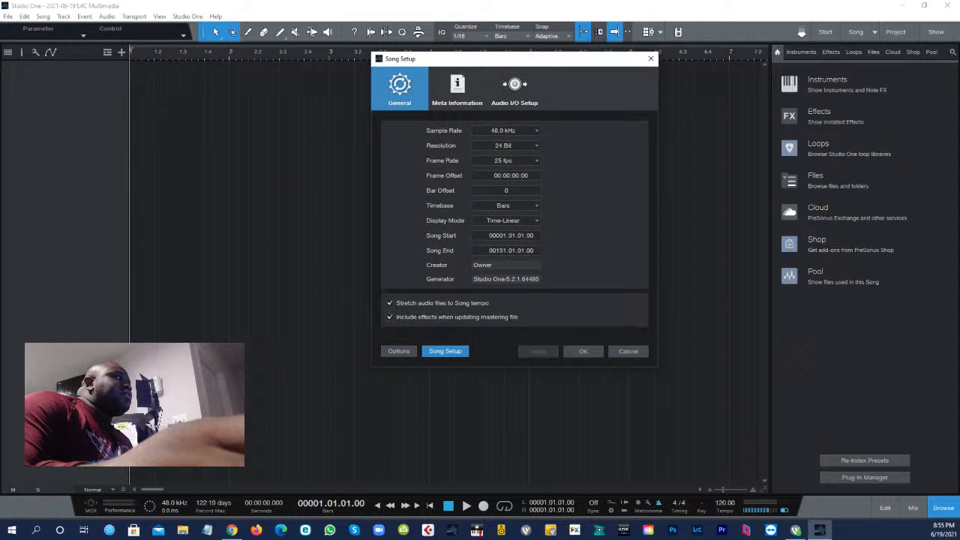
click(507, 131)
click(504, 142)
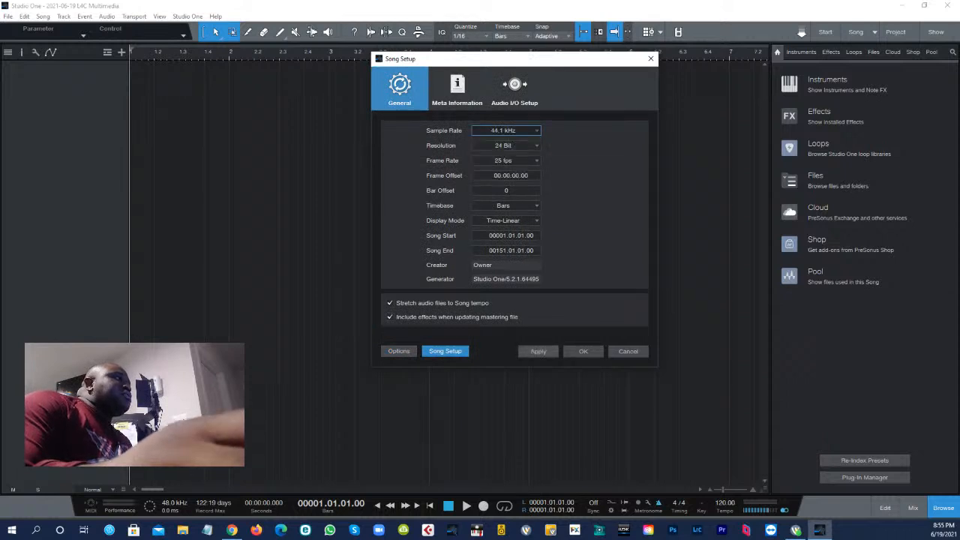
click(538, 351)
click(583, 351)
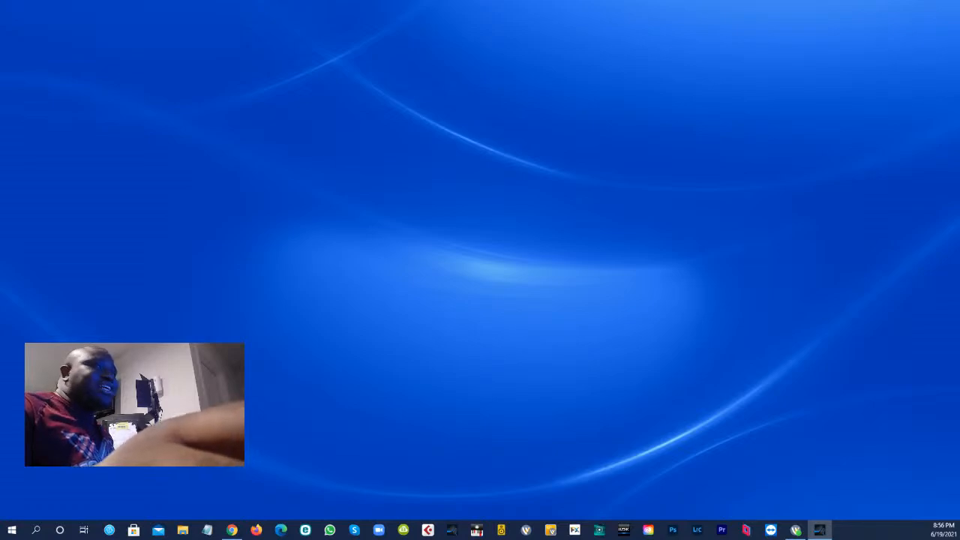
drag(959, 46, 416, 0)
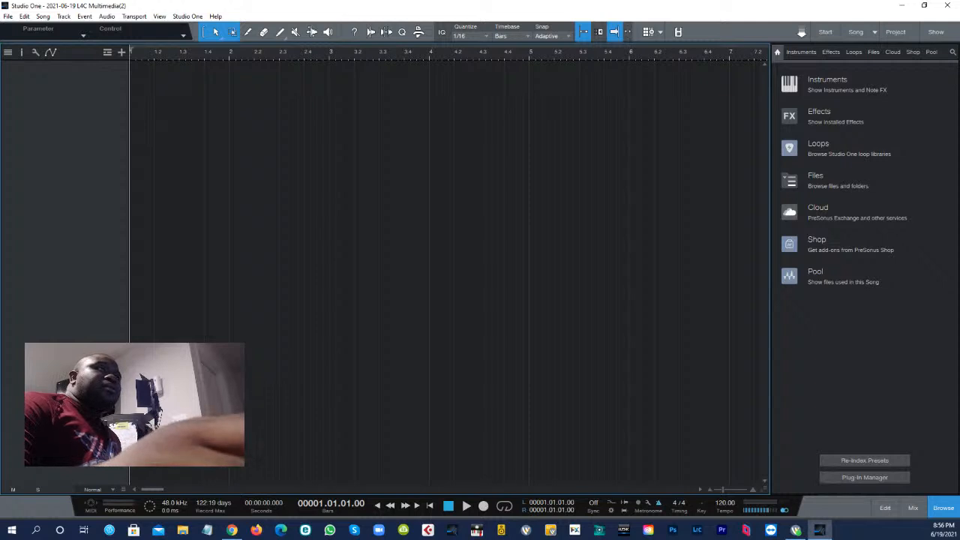
key(alt+Tab)
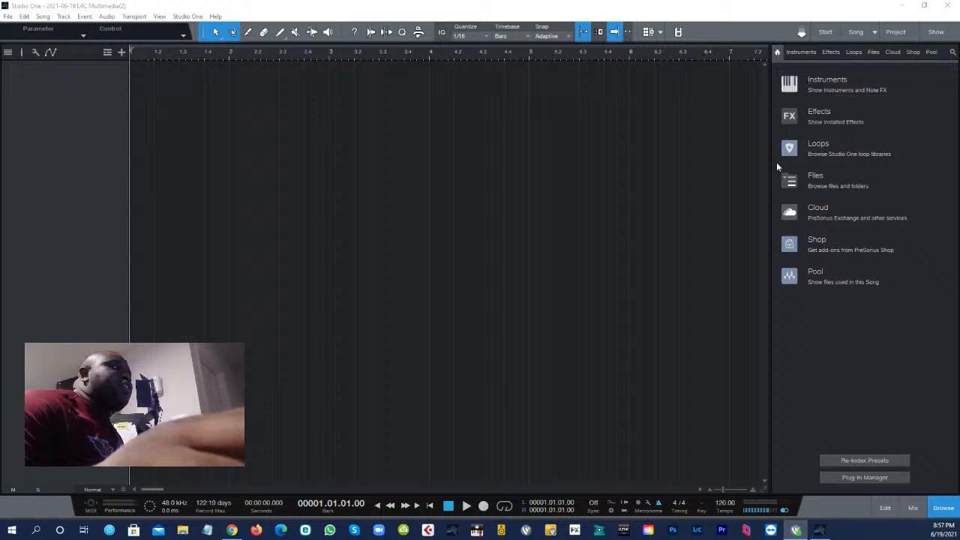
- Show the installed instruments, review the user data, VST plug-in, sound set, file type and instrument library locations in the options, and cancel
click(818, 87)
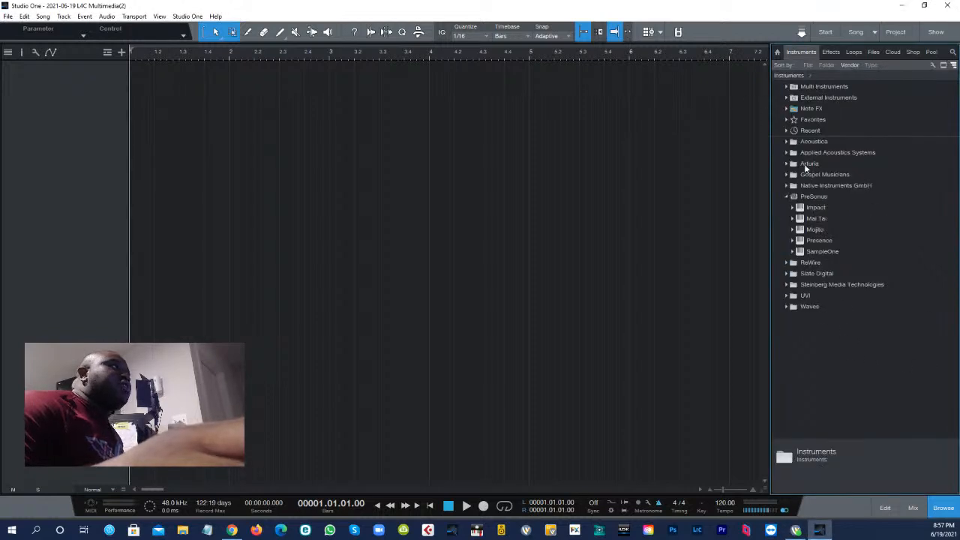
click(187, 15)
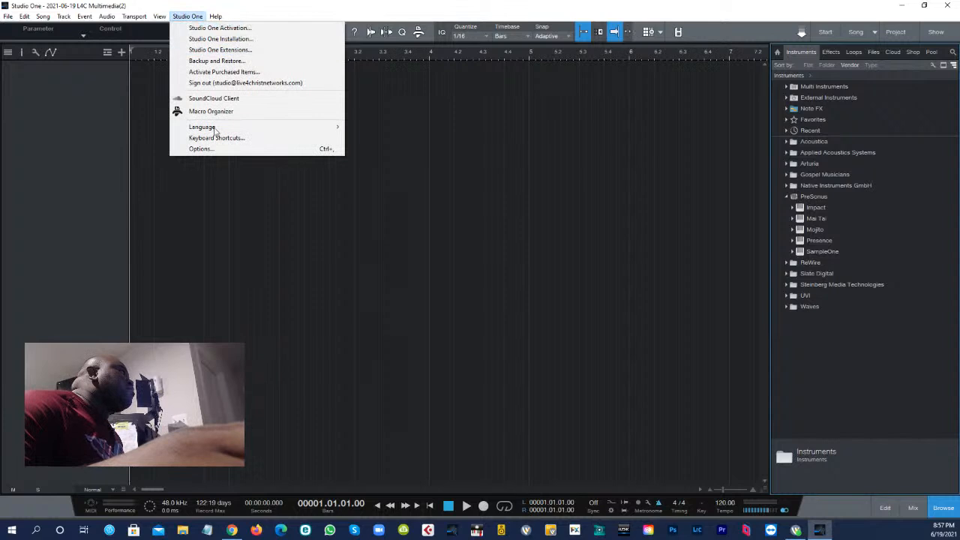
click(210, 149)
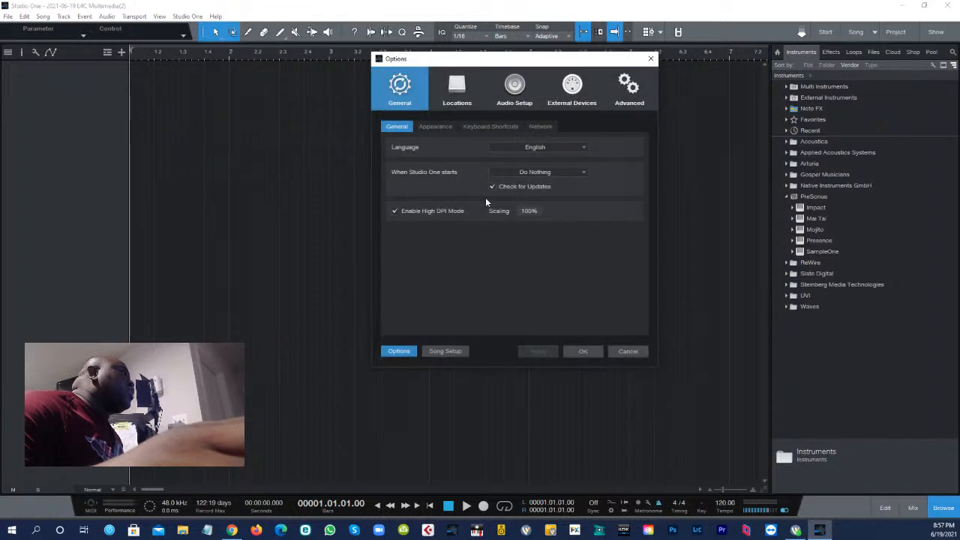
click(456, 96)
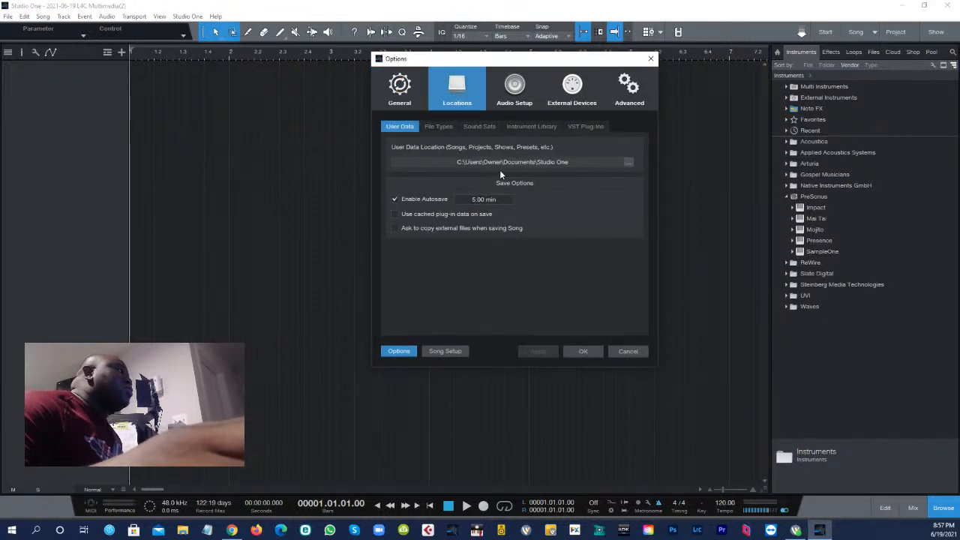
click(584, 127)
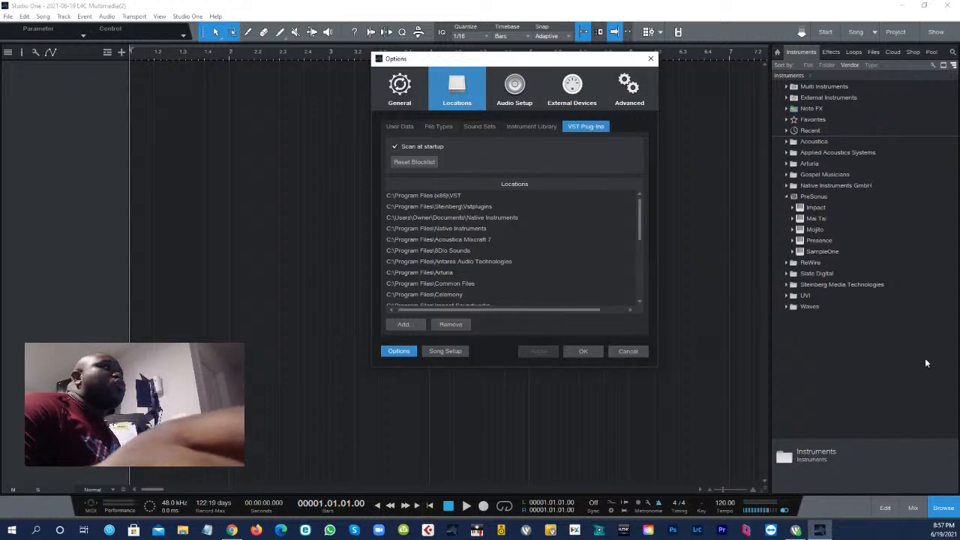
click(487, 127)
click(442, 128)
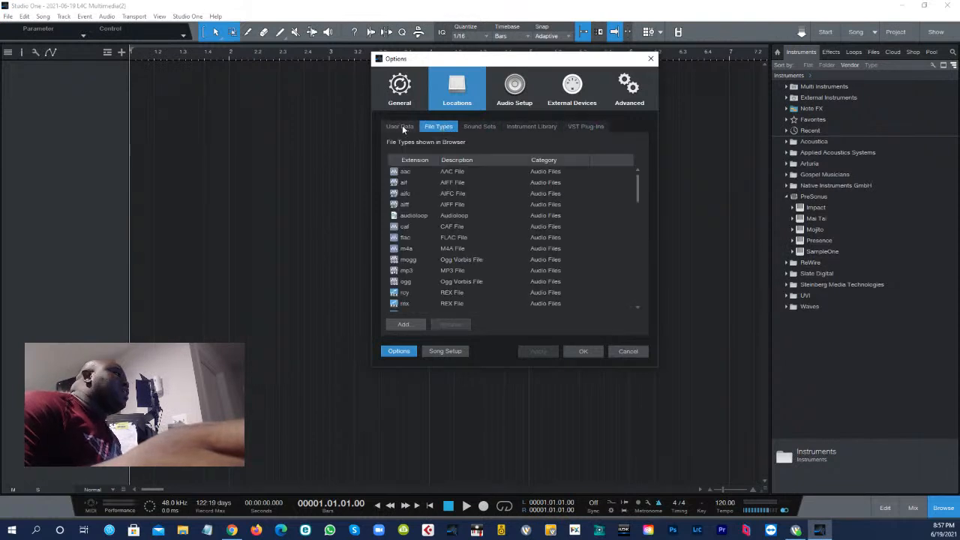
click(514, 127)
click(628, 351)
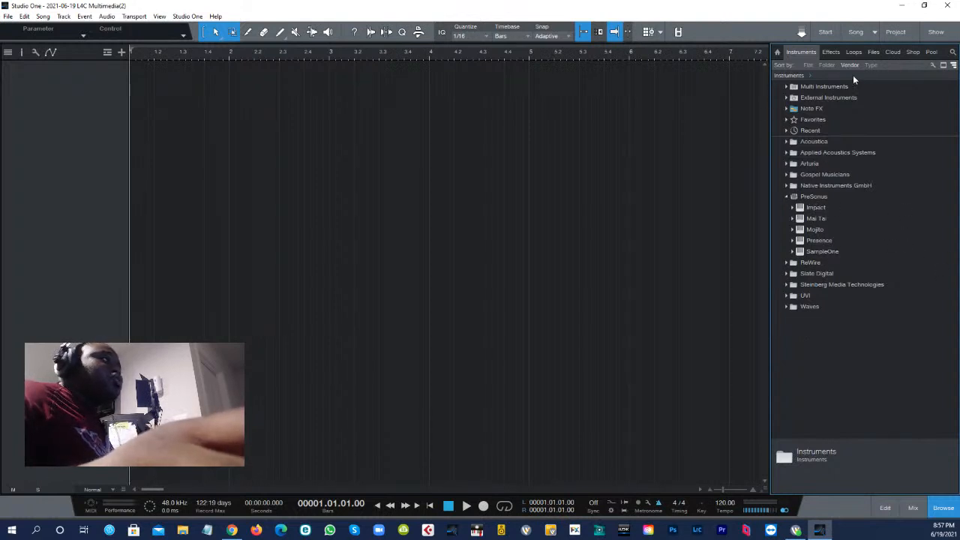
- Examine the contents of the Waves folder among the instruments and among the effects, collapsing each folder again
click(787, 308)
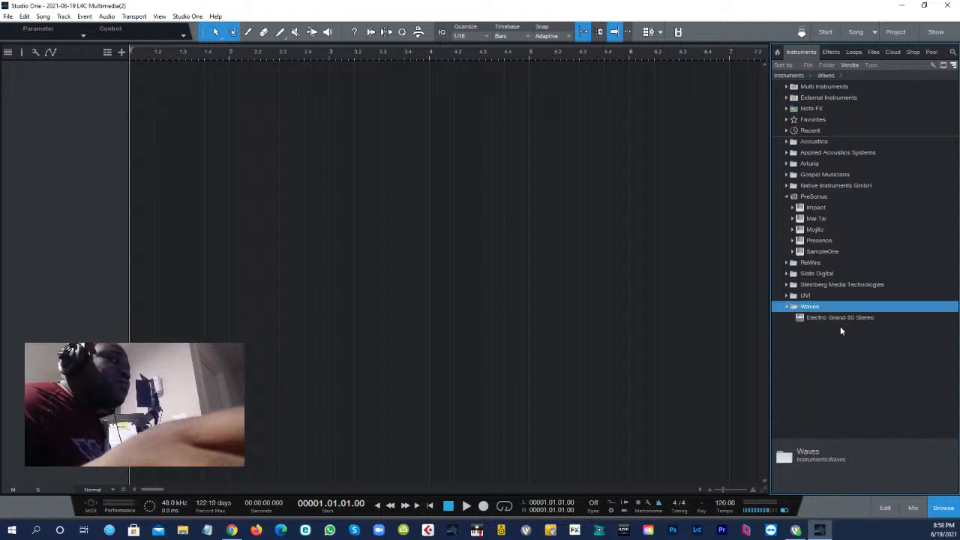
click(787, 307)
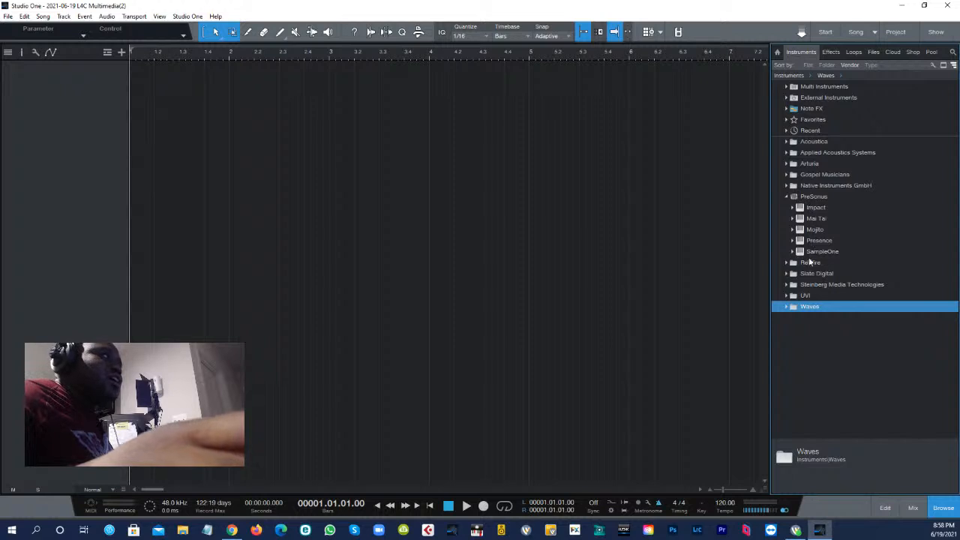
click(830, 52)
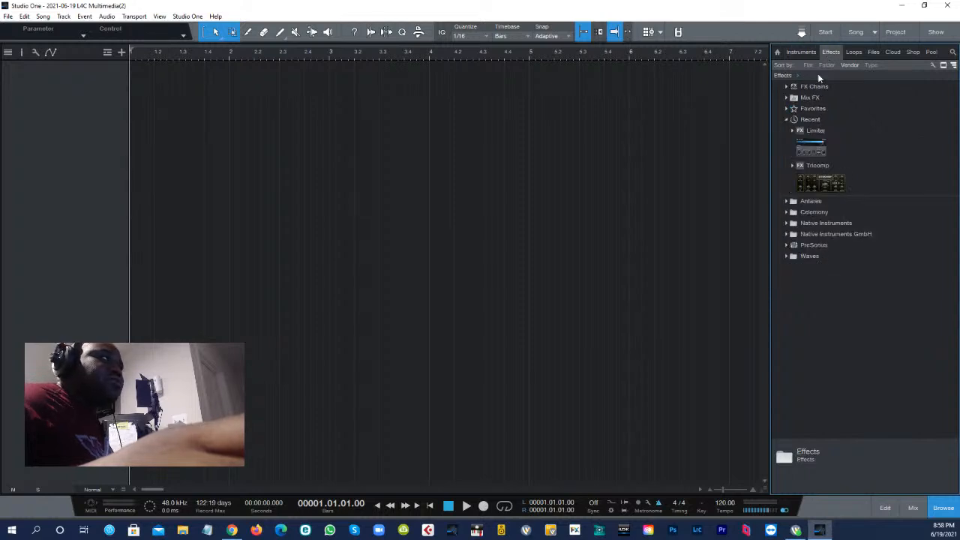
click(790, 256)
scroll(862, 341, down, 10)
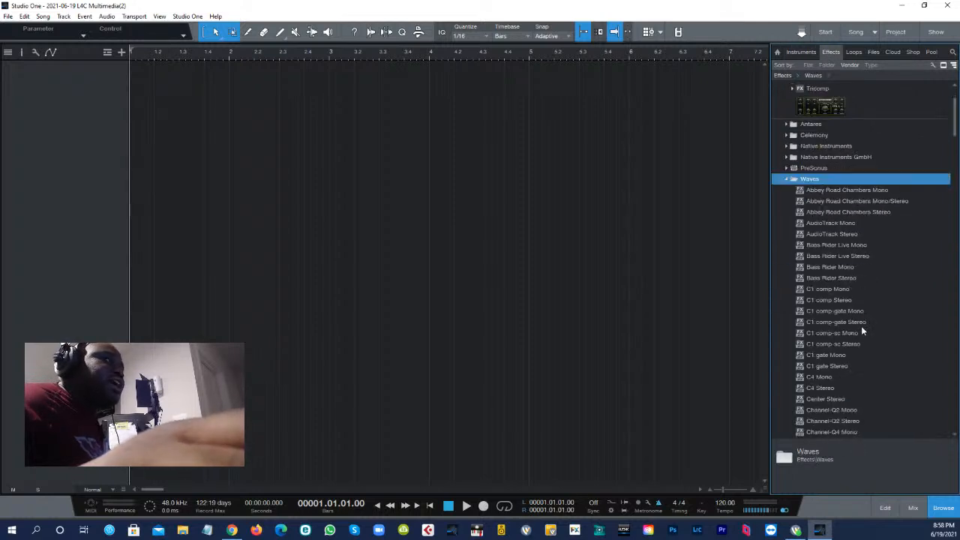
scroll(867, 334, up, 8)
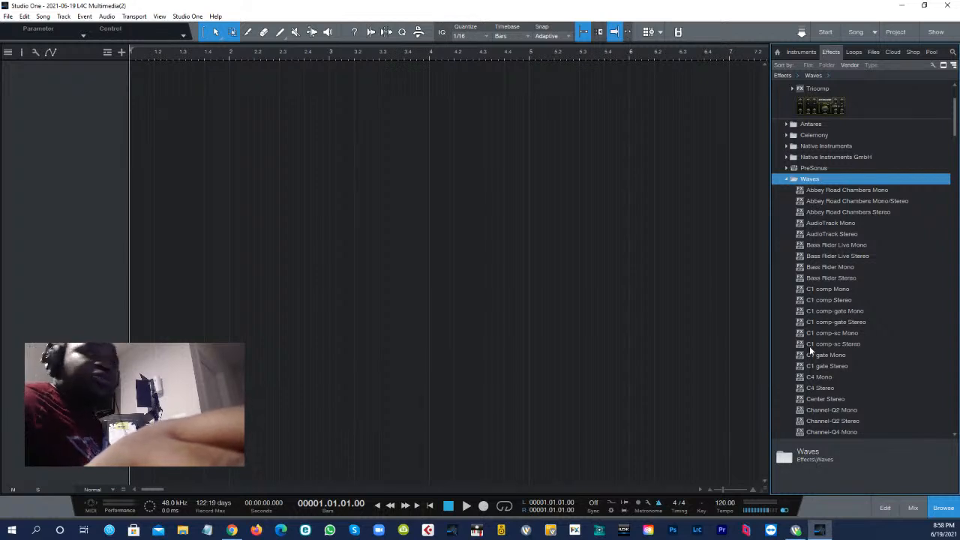
click(786, 180)
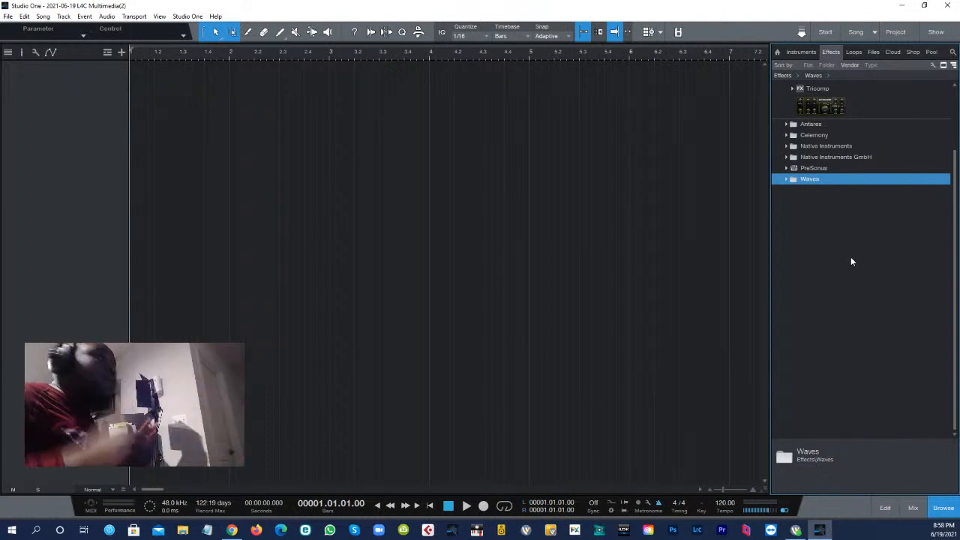
- Open the options at the VST plug-in locations and check the VstPlugins and Waves Central folders in the list
click(187, 16)
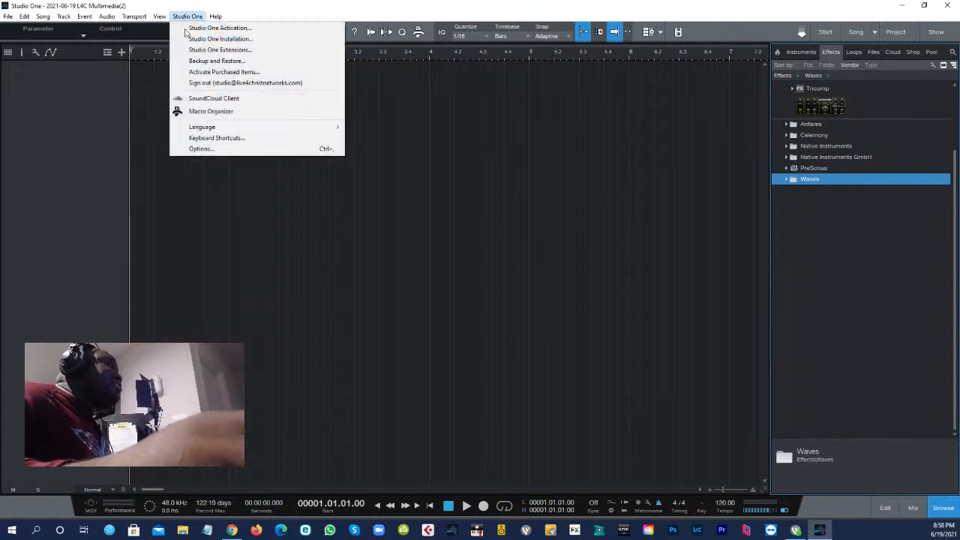
click(214, 147)
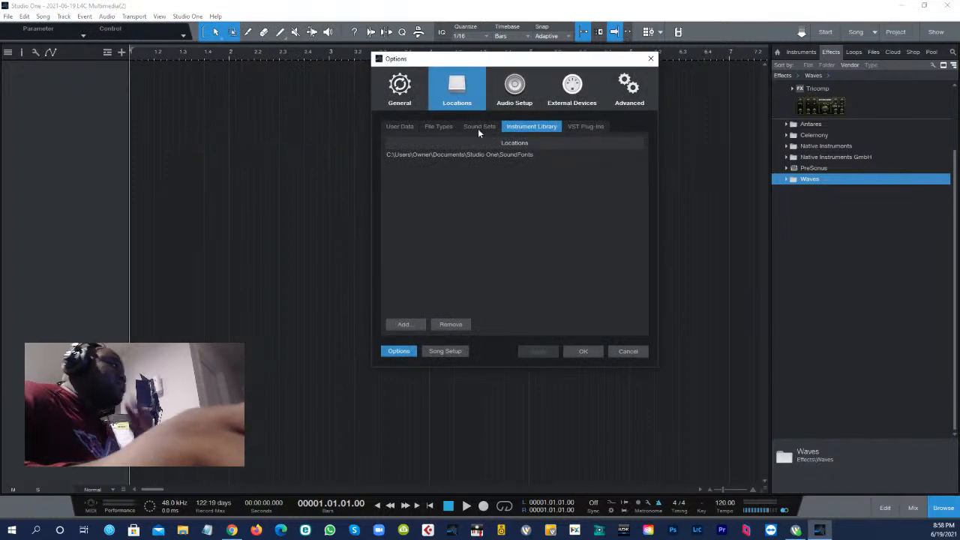
click(580, 128)
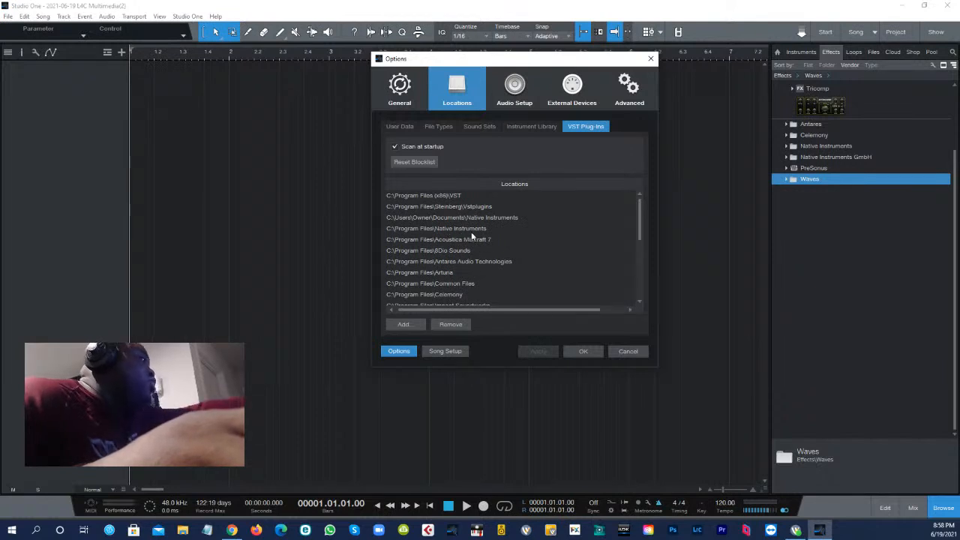
scroll(470, 266, down, 3)
scroll(518, 277, down, 3)
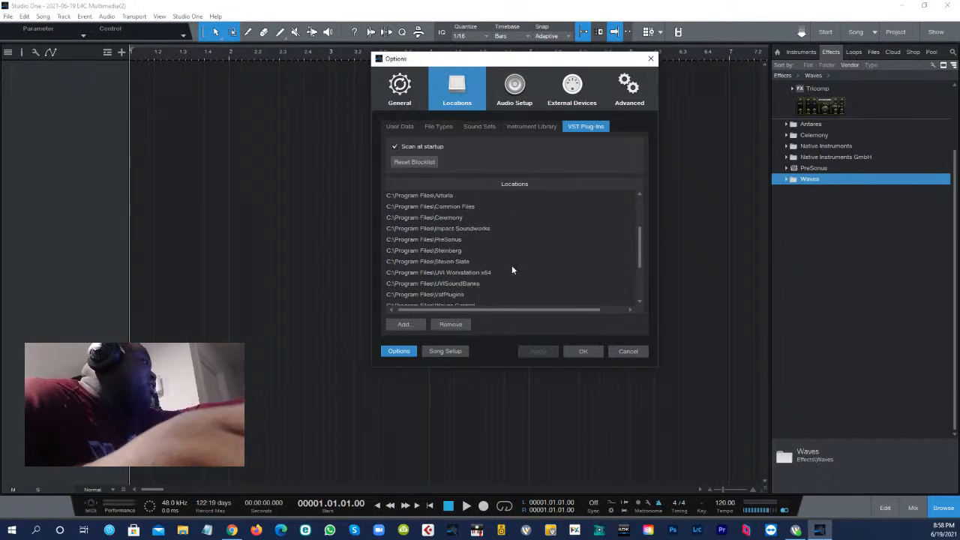
click(453, 240)
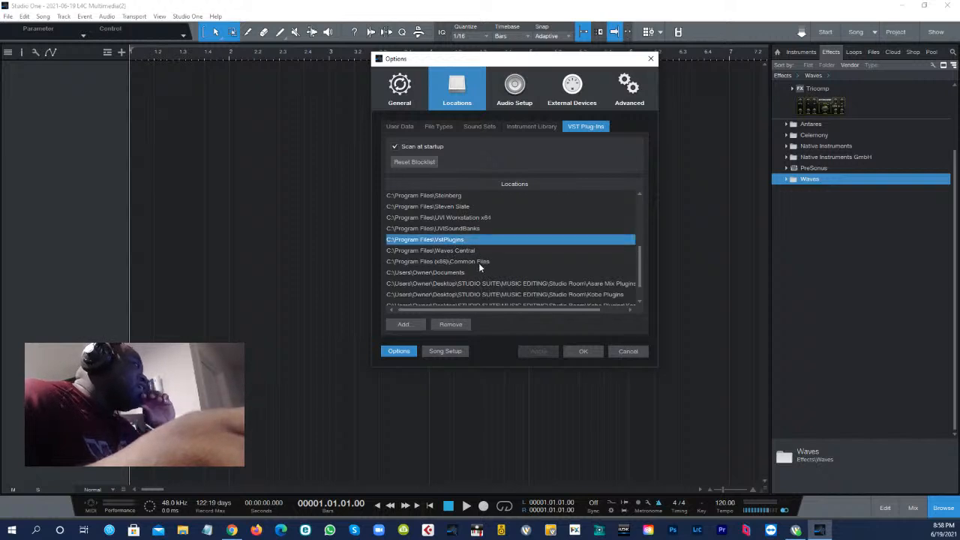
click(467, 252)
scroll(480, 281, down, 2)
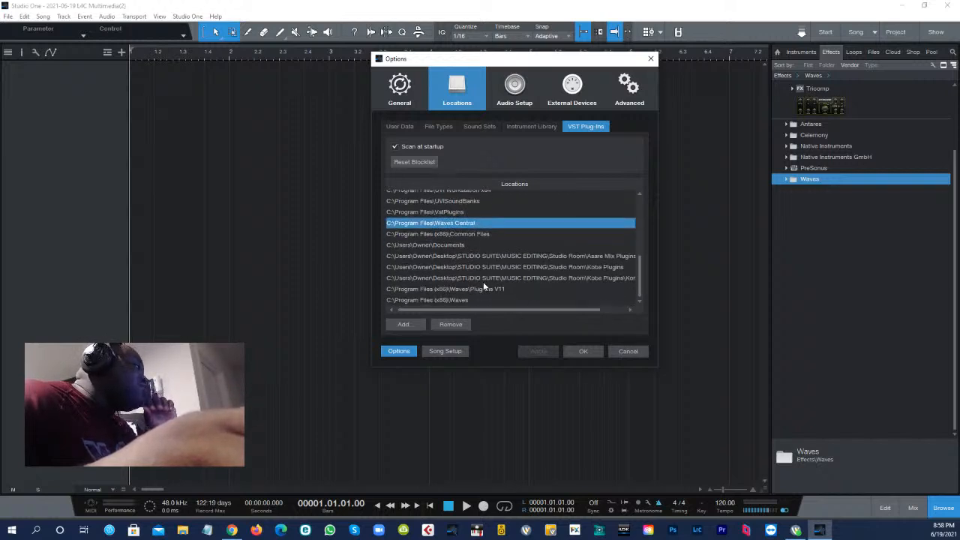
- Check the C:\Program Files (x86)\Waves and Waves\Plug-Ins V11 locations in the list, and cancel the options
click(487, 300)
click(495, 290)
click(499, 301)
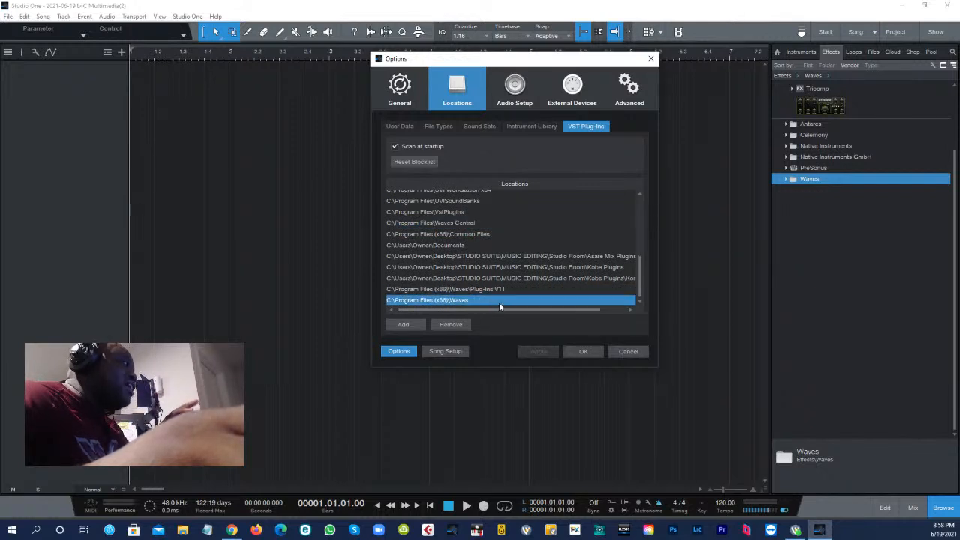
click(506, 291)
click(505, 302)
click(517, 291)
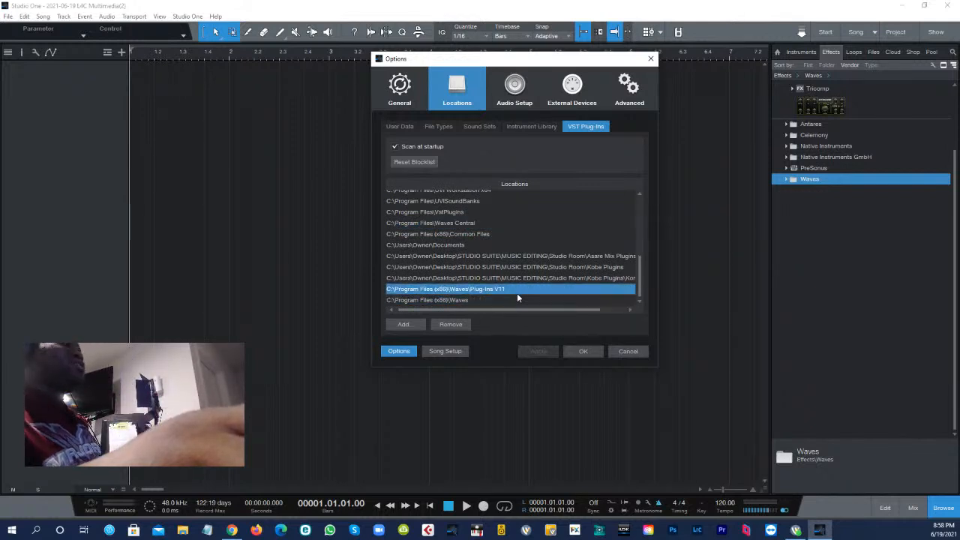
click(627, 352)
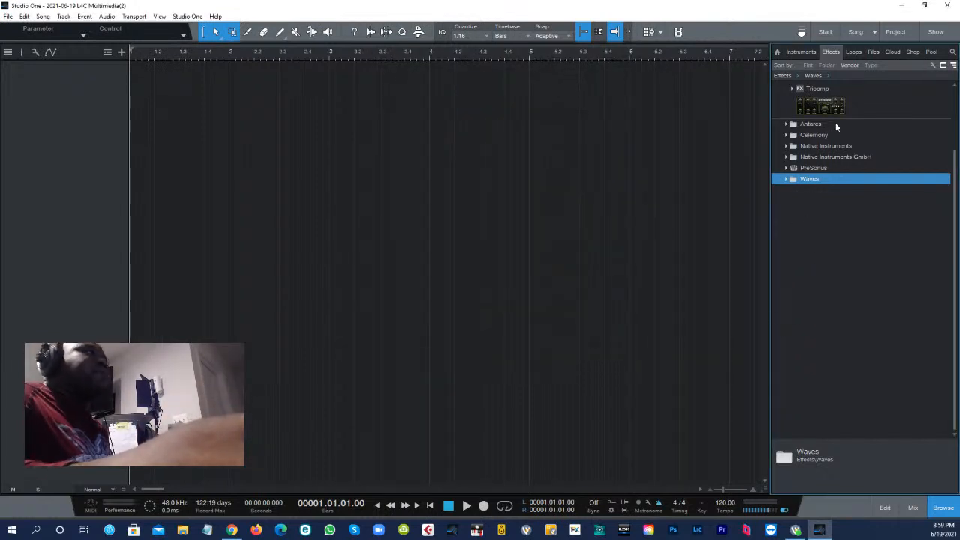
- View the Antares and Celemony effects folders, collapse them, and return to the instruments browser
click(787, 127)
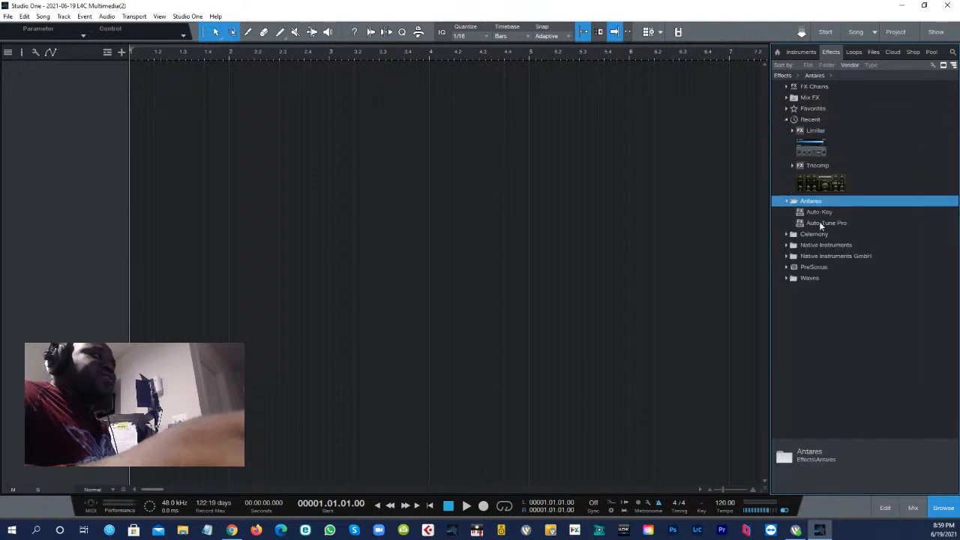
click(785, 202)
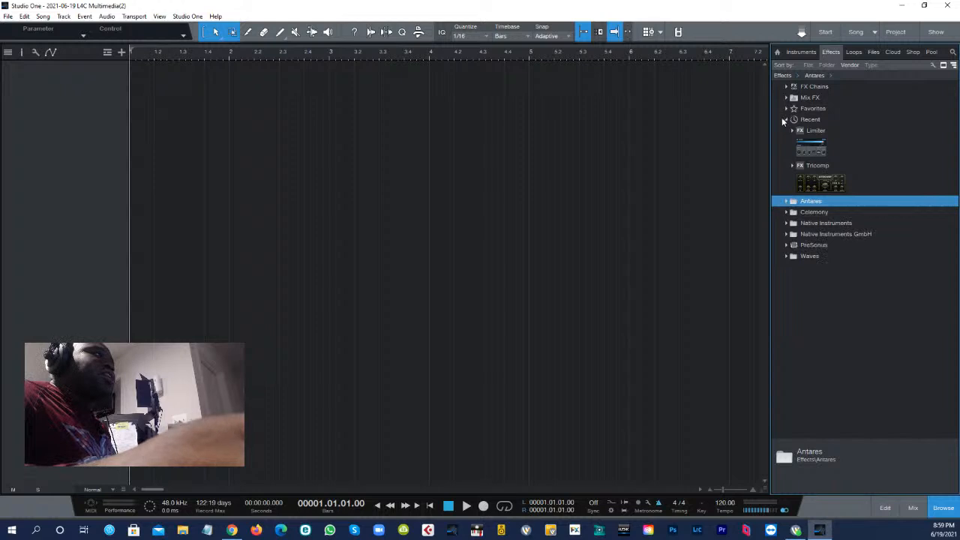
click(787, 212)
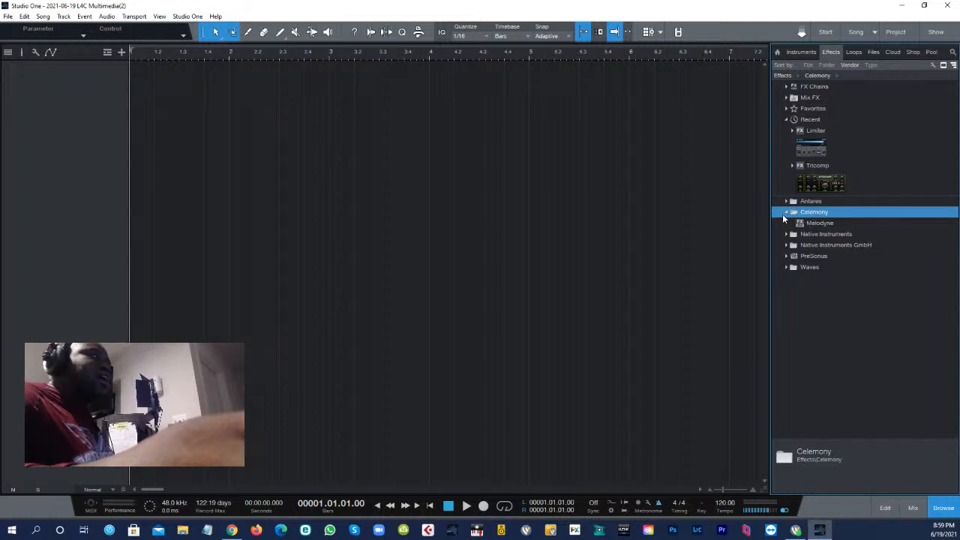
click(784, 213)
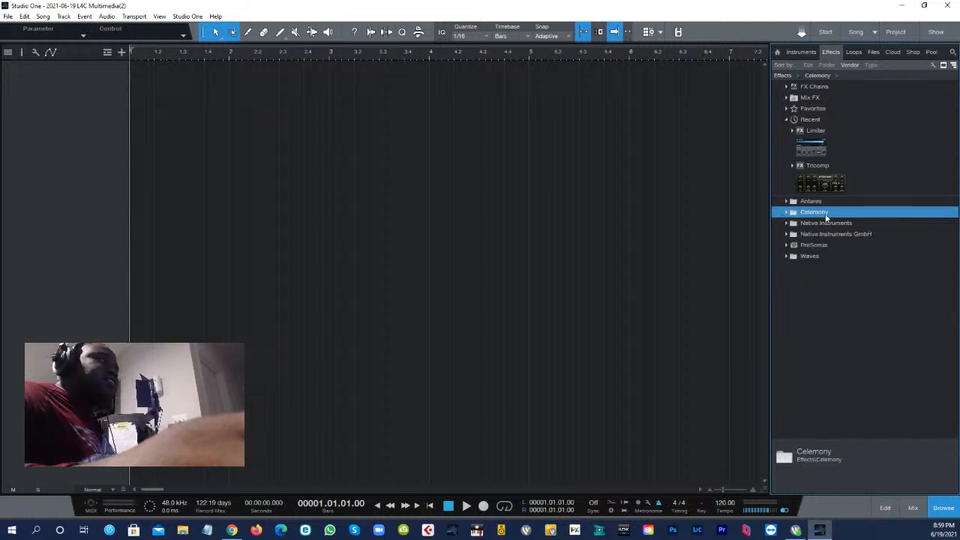
click(801, 52)
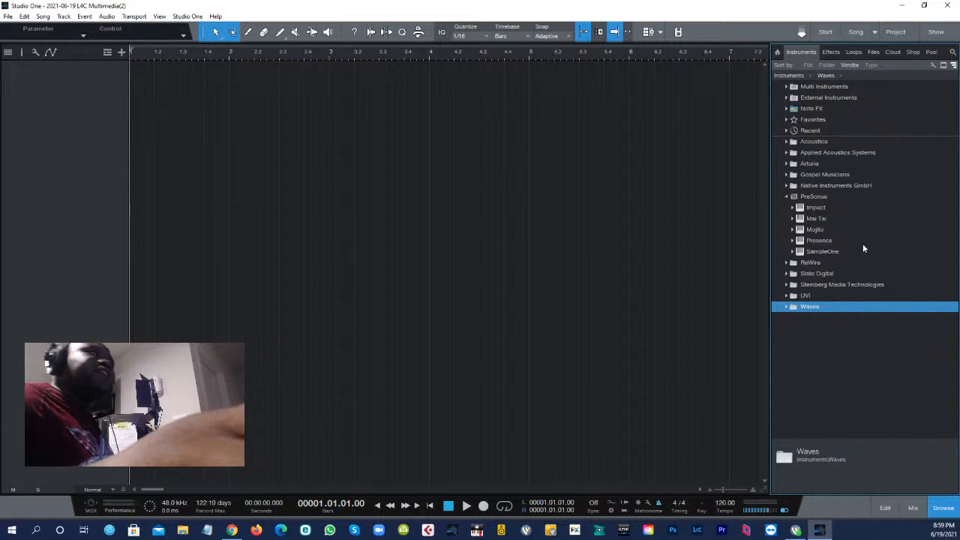
- Add the DRUM - BD ATR preset from Mai Tai's Drum folder as a new instrument track and show its editor
click(793, 219)
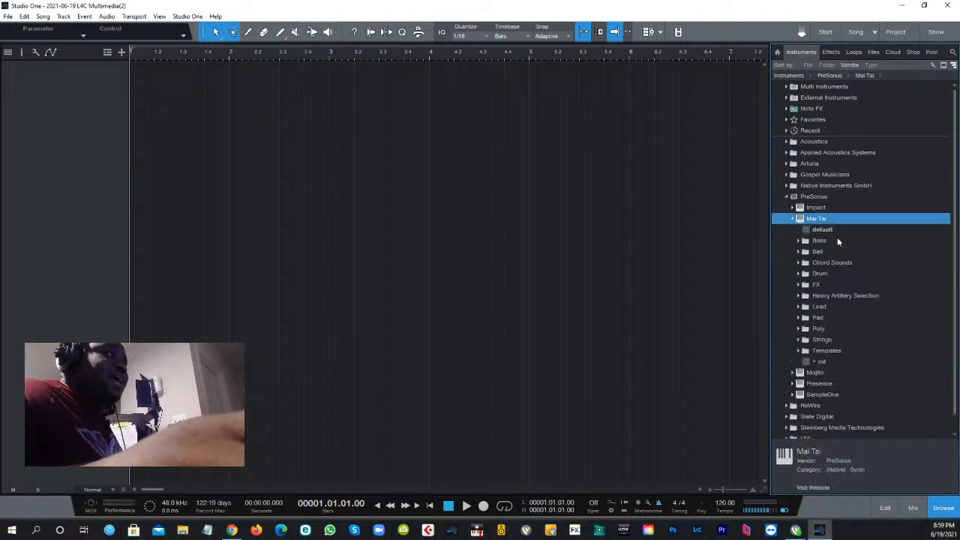
click(799, 274)
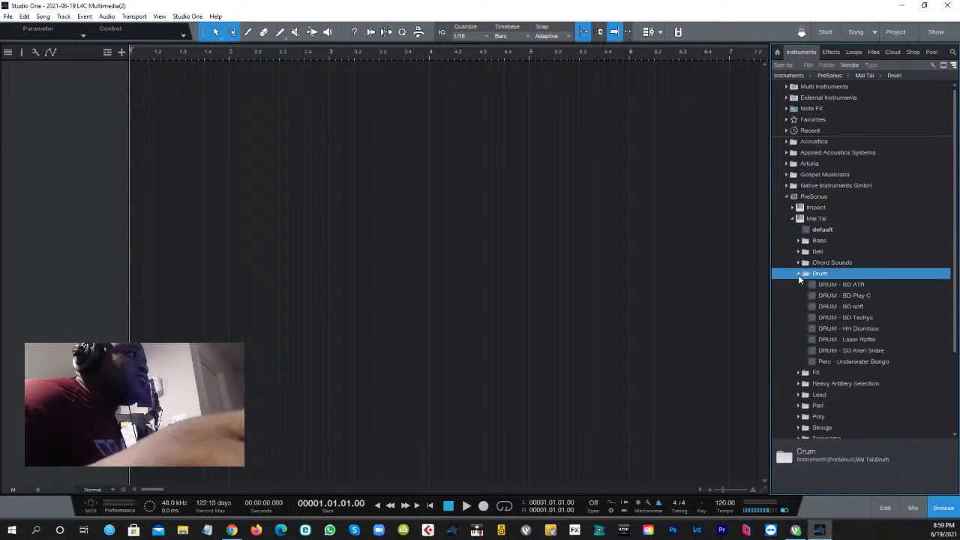
click(871, 296)
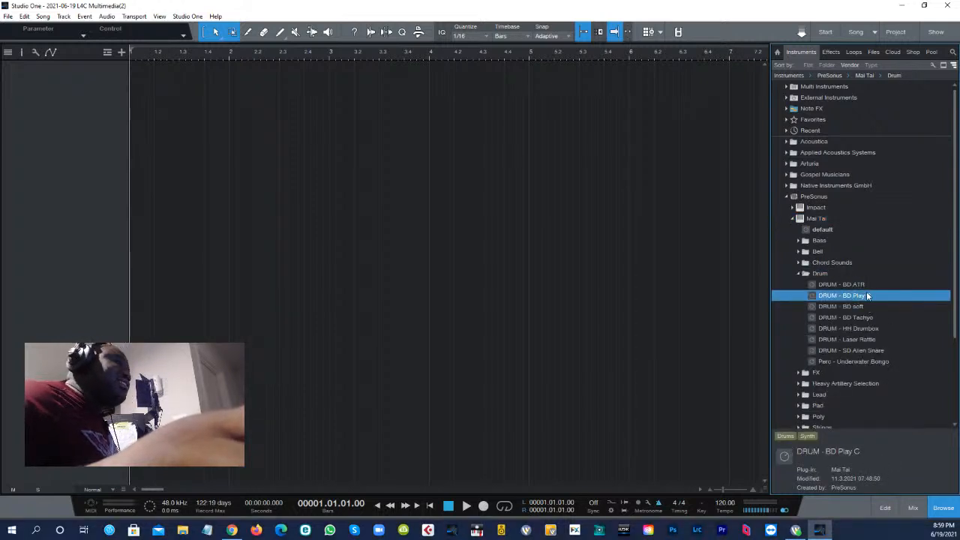
click(855, 286)
drag(855, 283, 104, 111)
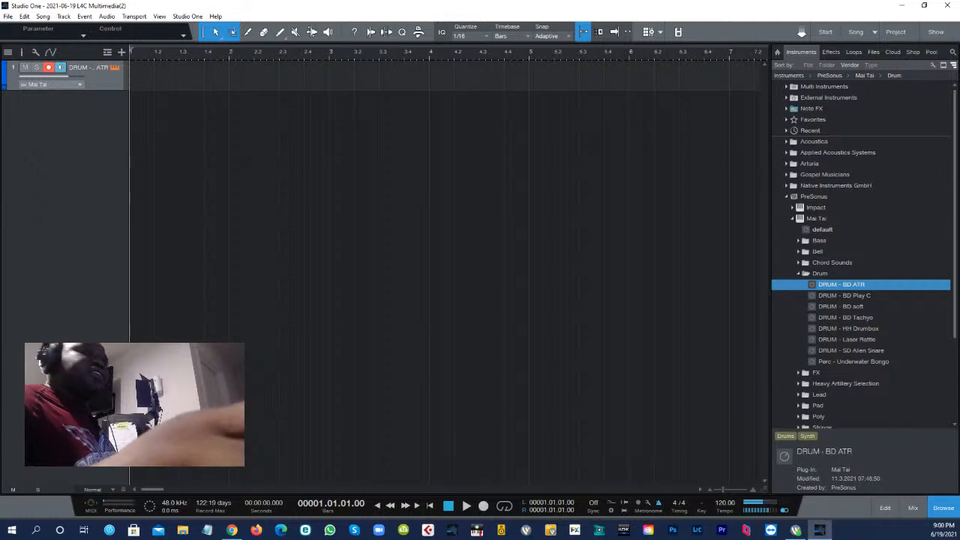
drag(0, 112, 464, 67)
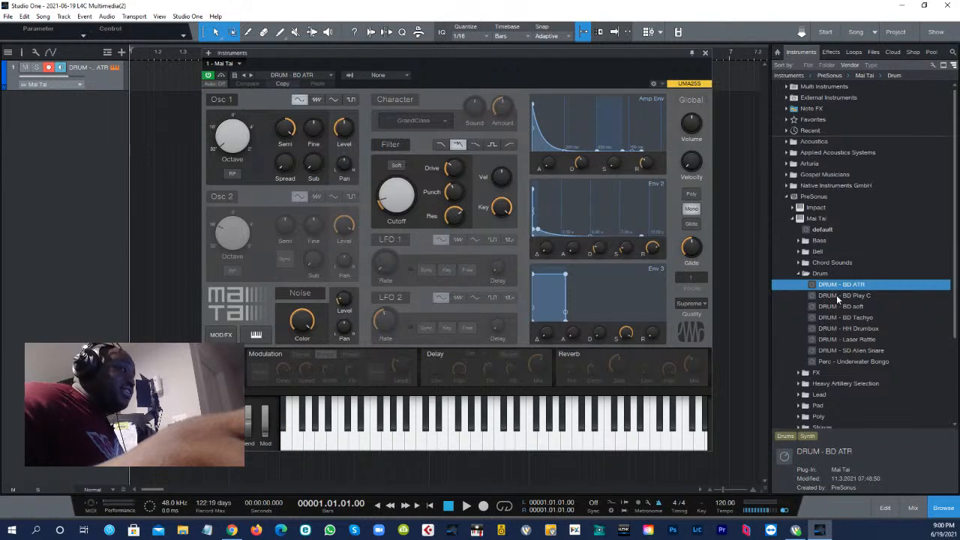
- Go through the presets in Mai Tai's Drum folder and load DRUM - BD Tachyo into the instrument
click(844, 295)
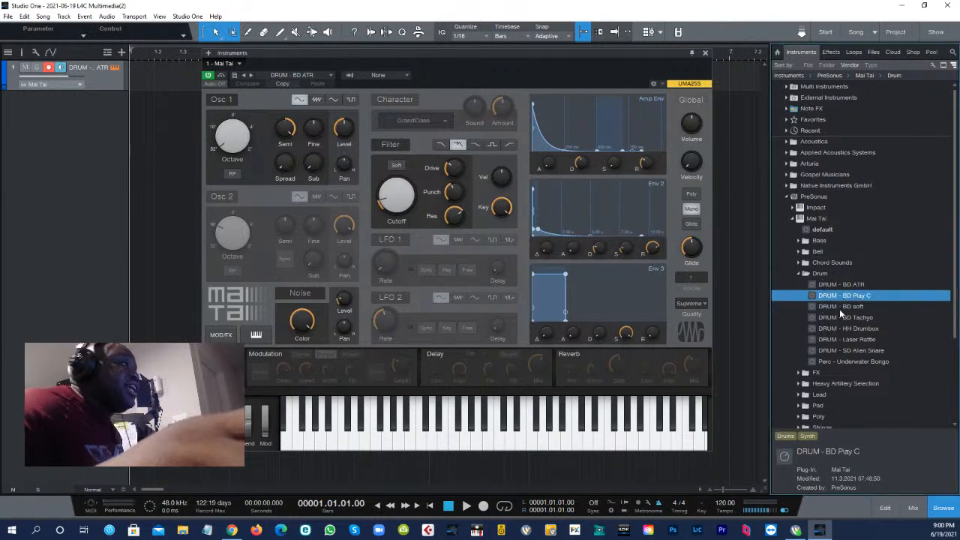
click(845, 317)
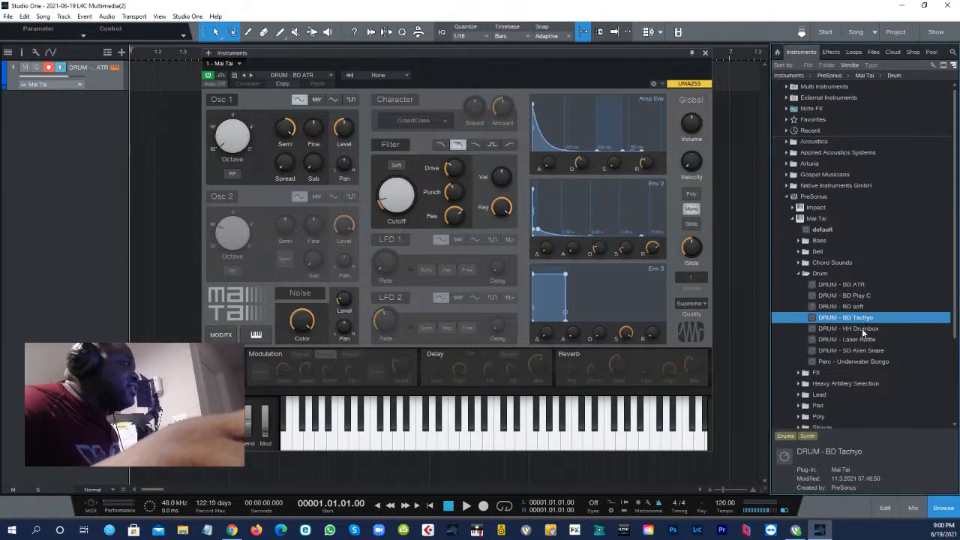
click(862, 328)
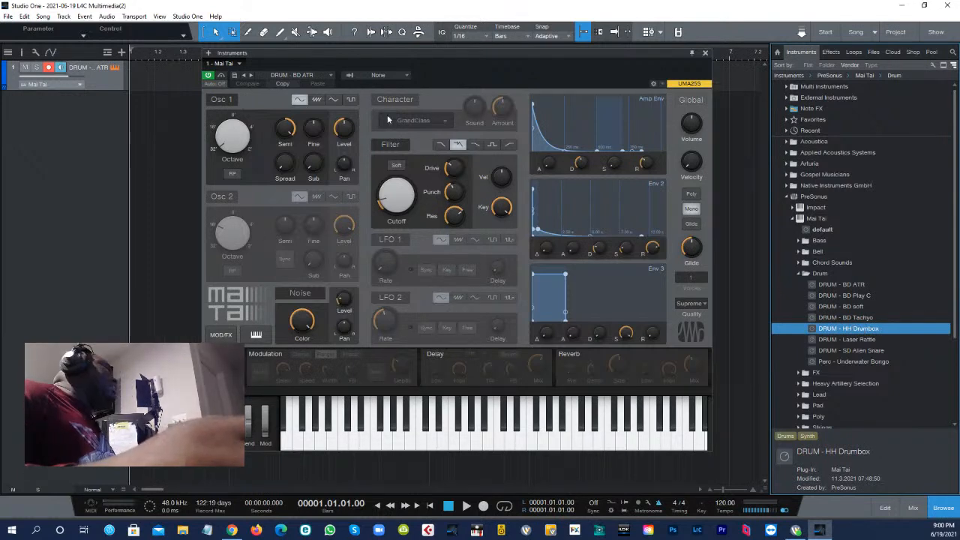
drag(429, 54, 424, 53)
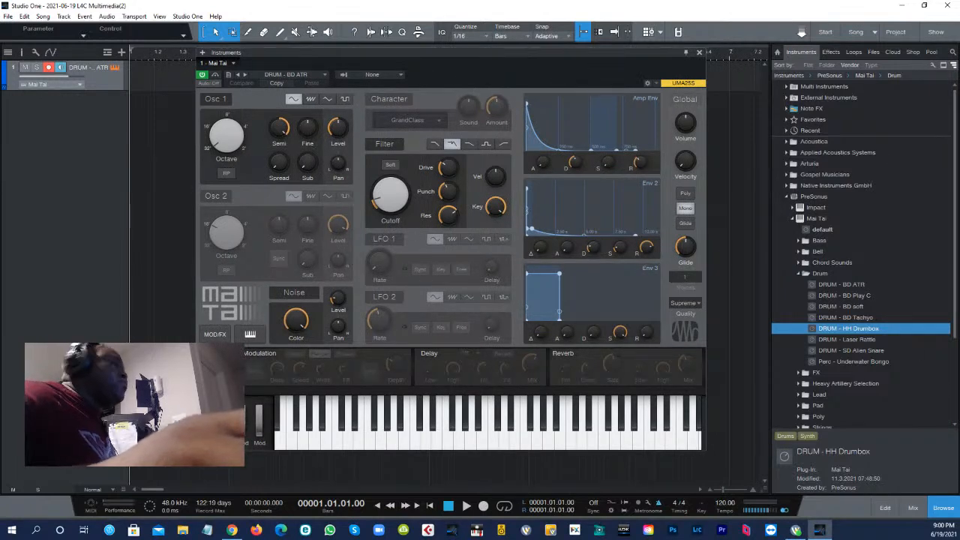
click(850, 285)
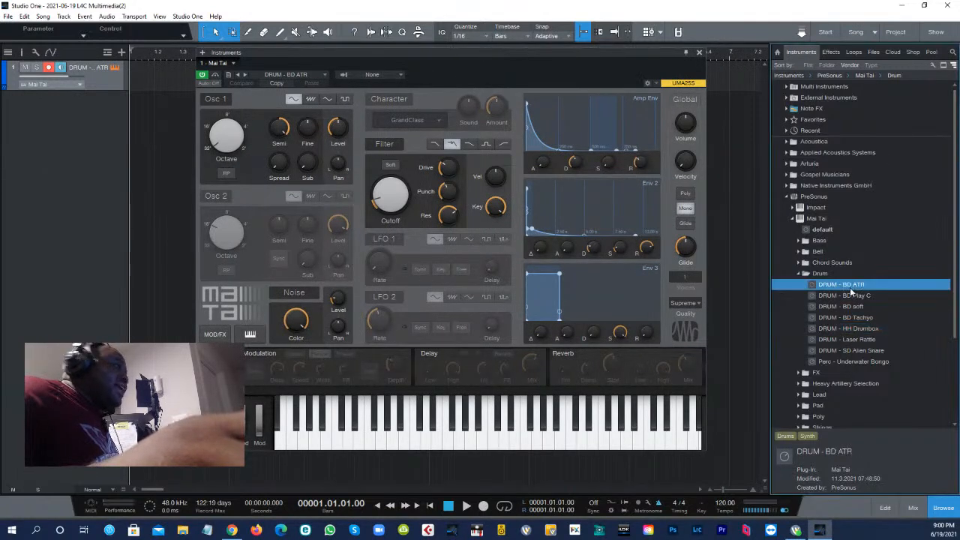
click(846, 319)
click(855, 338)
click(838, 317)
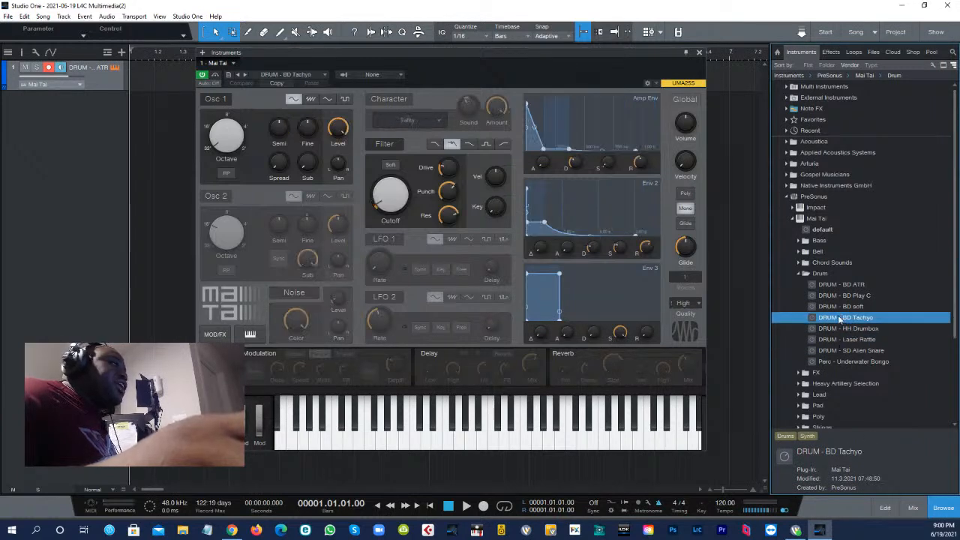
- Close the Mai Tai window and reopen it from the instrument track
click(699, 51)
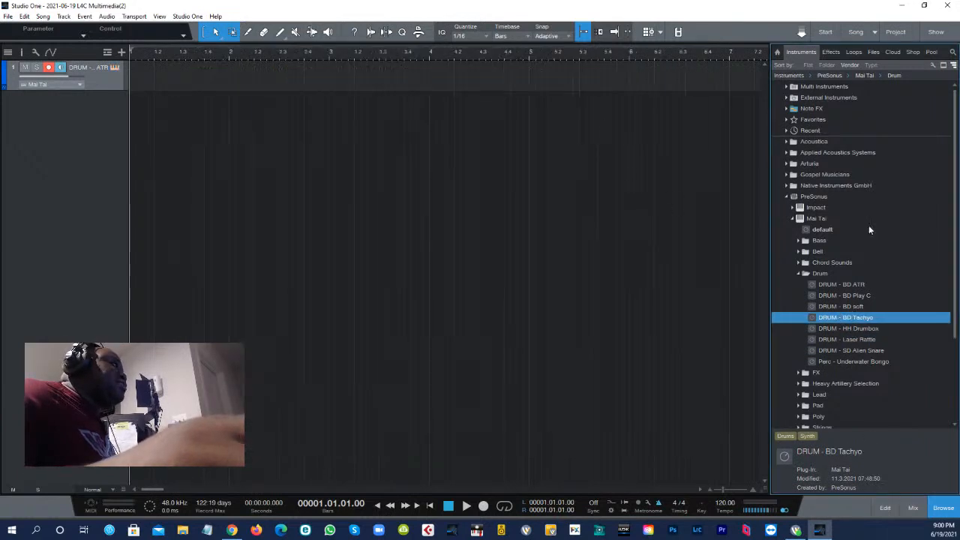
click(852, 330)
click(851, 351)
click(858, 329)
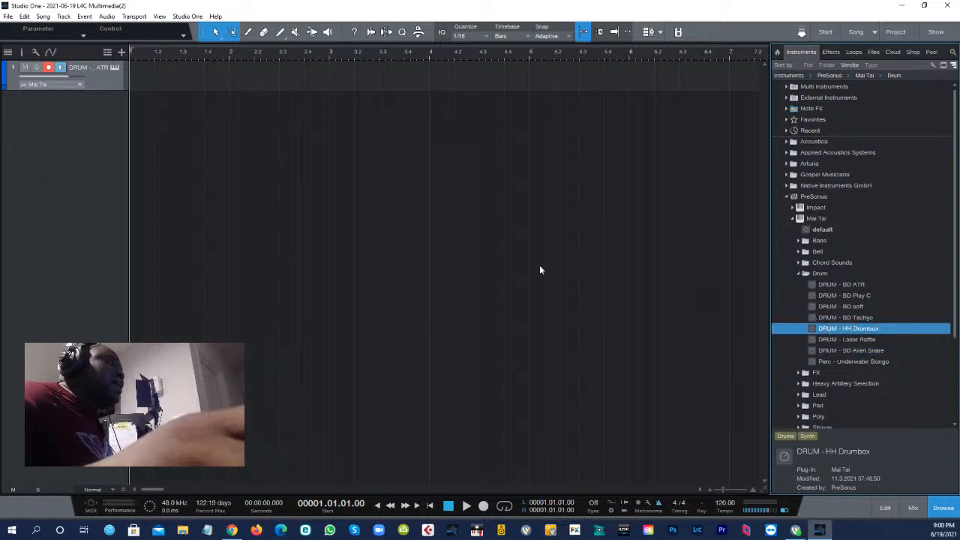
click(111, 67)
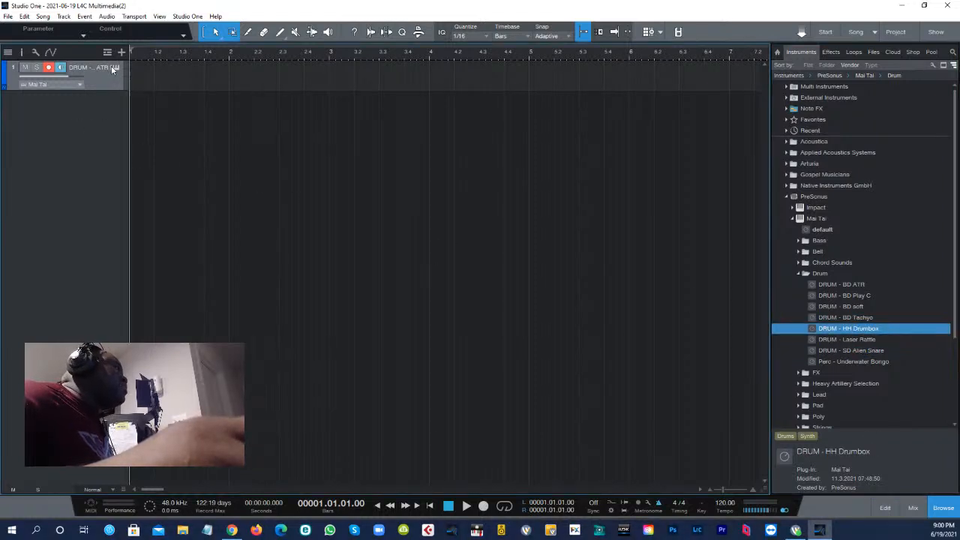
- Load the drum presets BD Play C, BD Tachyo, Laser Rattle and BD ATR into Mai Tai in turn
click(853, 298)
click(848, 319)
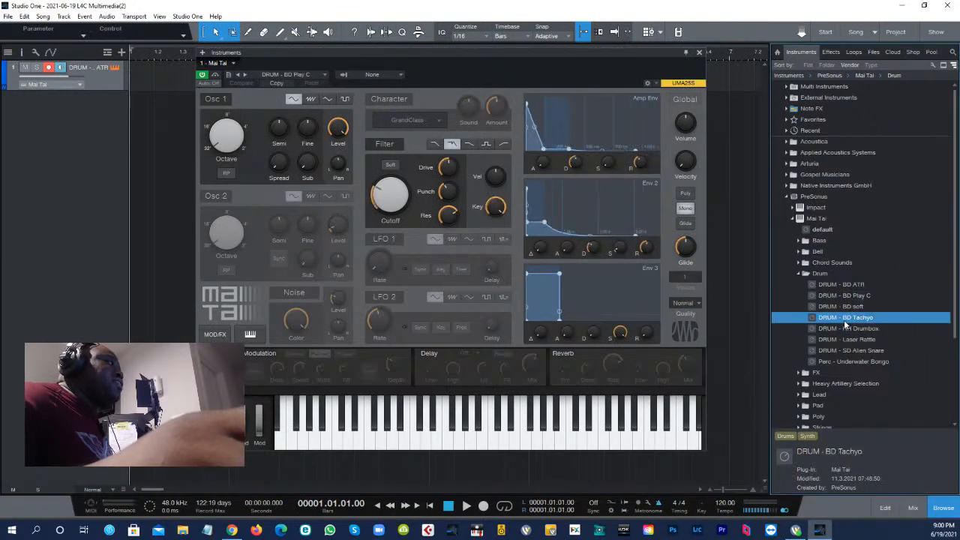
click(852, 340)
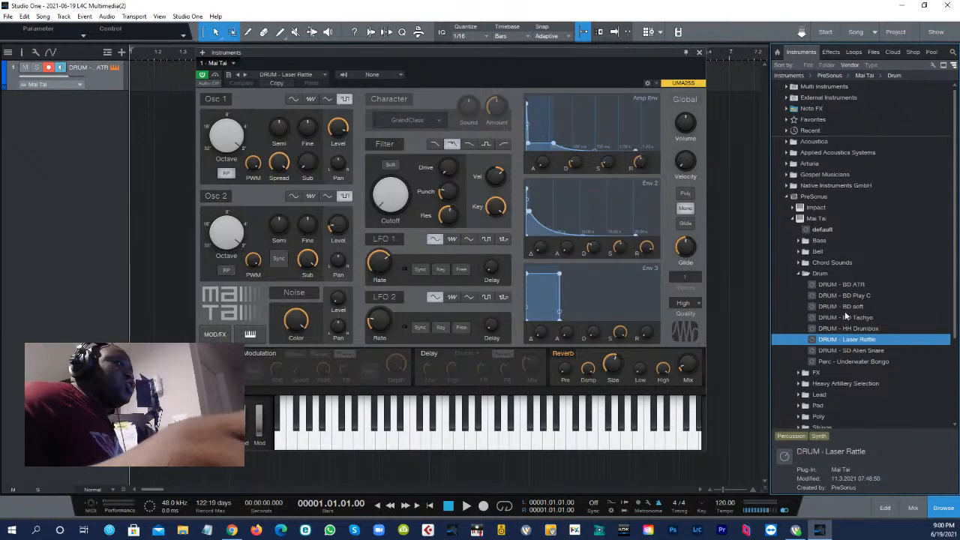
click(856, 285)
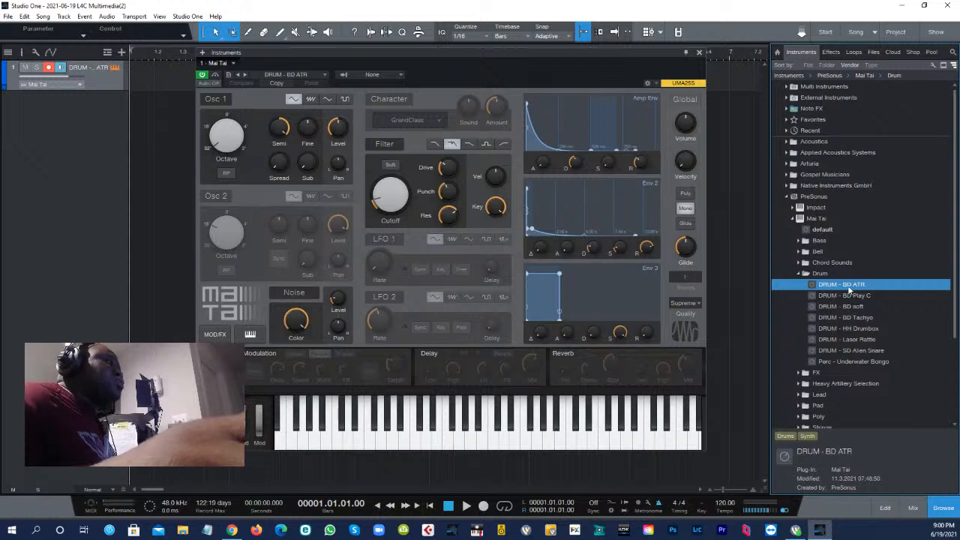
- Audition the HH Drumbox, BD soft, BD ATR and BD Play C presets one after another in Mai Tai
click(864, 329)
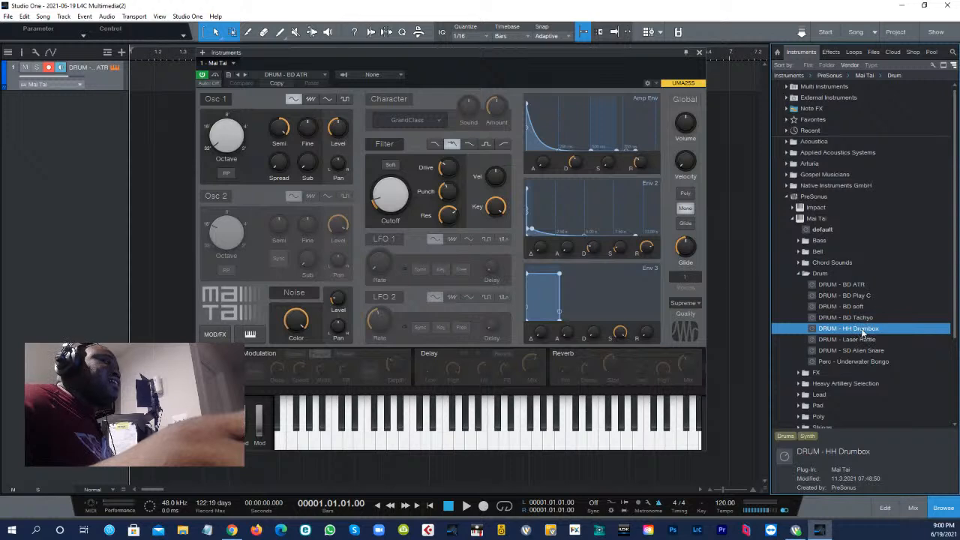
double_click(862, 330)
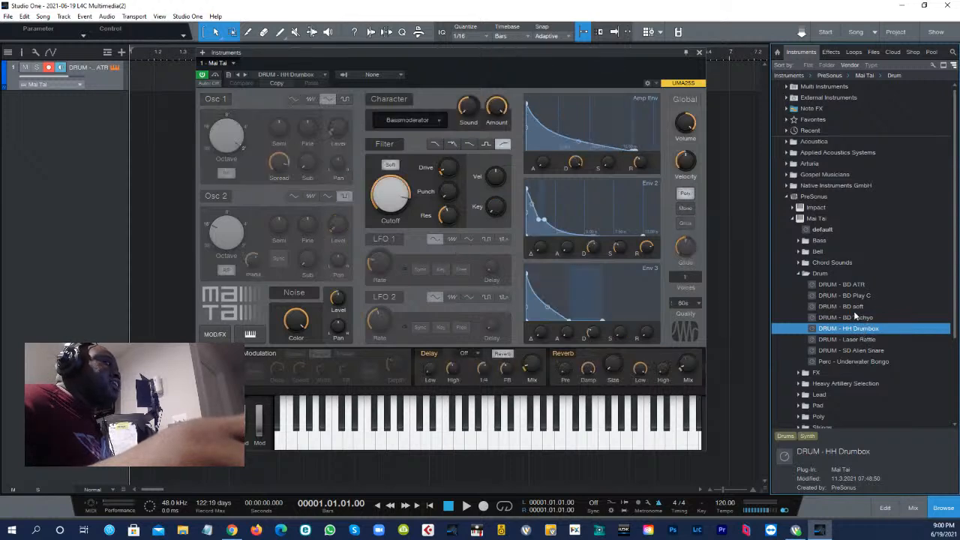
double_click(846, 305)
click(864, 284)
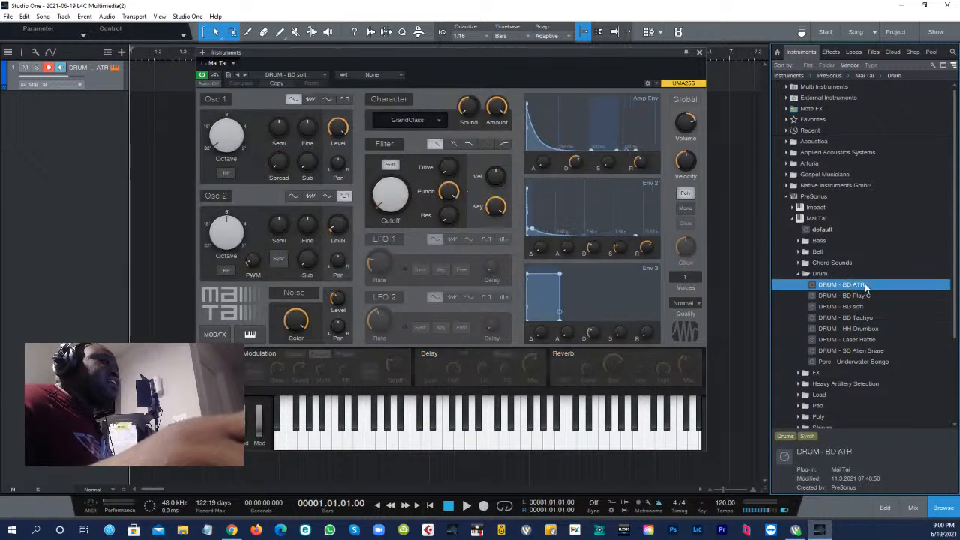
double_click(865, 284)
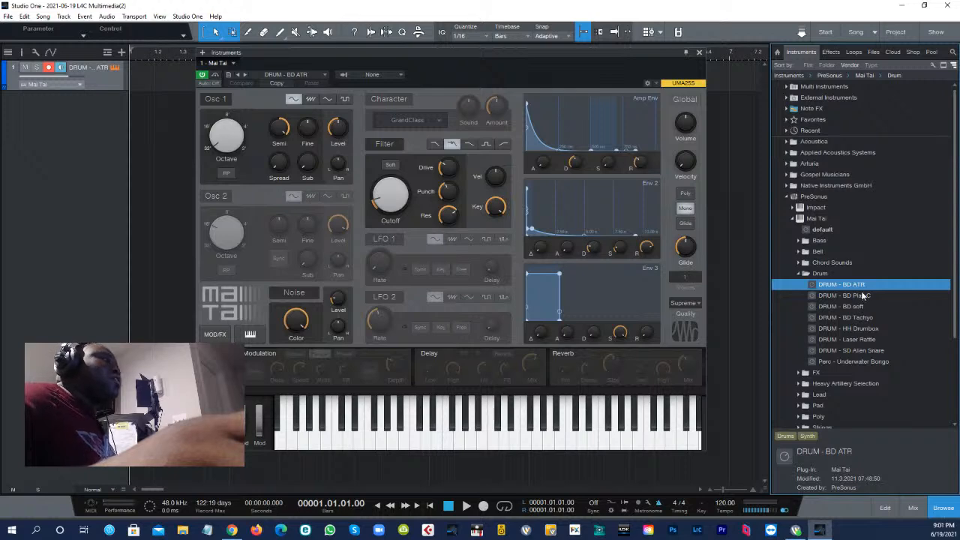
double_click(862, 297)
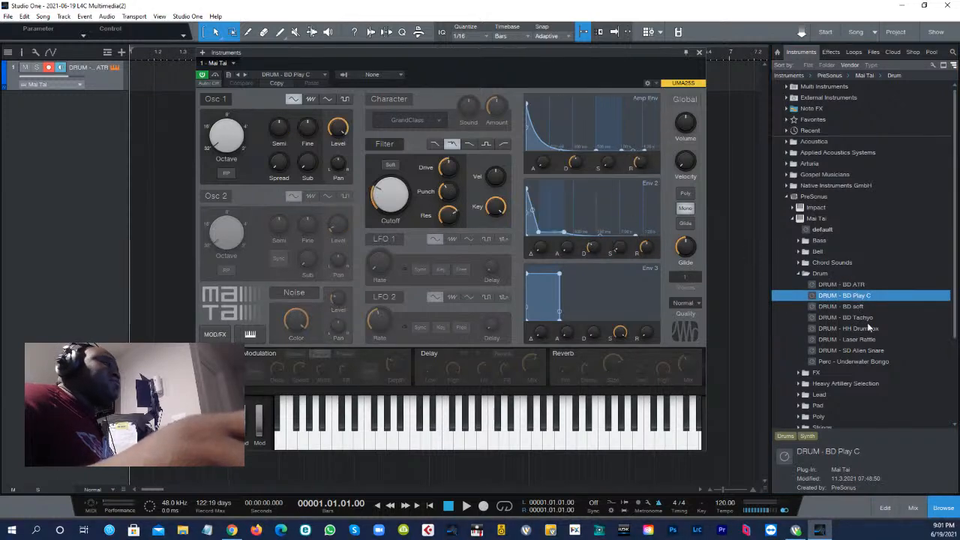
- Load the HH Drumbox preset and then the SD Alien Snare preset onto the open Mai Tai instrument
drag(848, 329, 427, 257)
click(844, 350)
drag(844, 351, 472, 255)
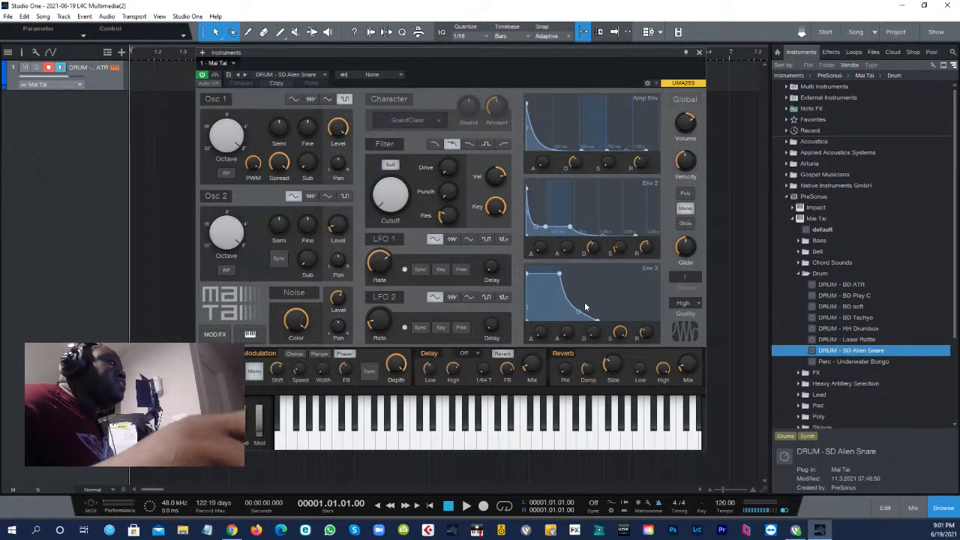
- View the preset list inside the Mai Tai window, close it, and reposition the instrument window over the arrangement
click(321, 75)
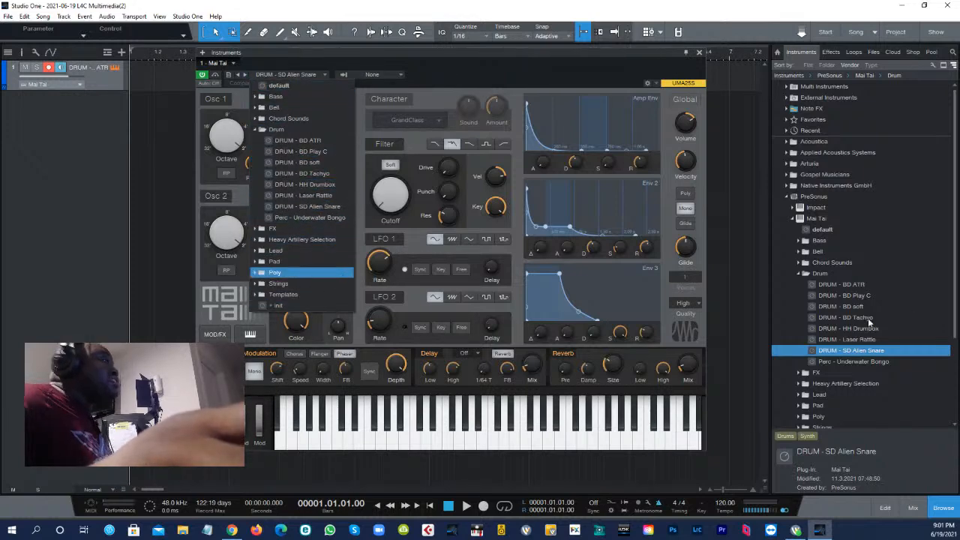
click(502, 307)
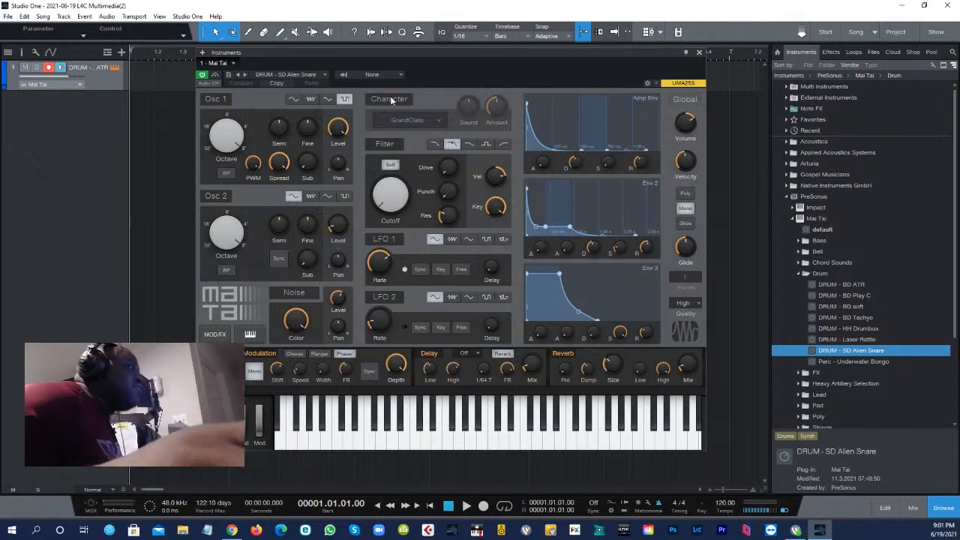
drag(448, 81, 438, 75)
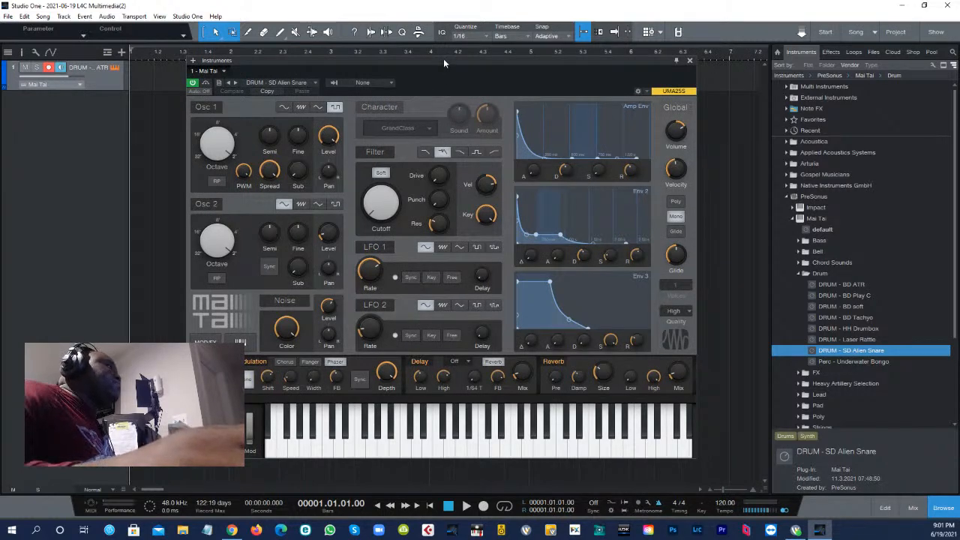
drag(443, 62, 466, 74)
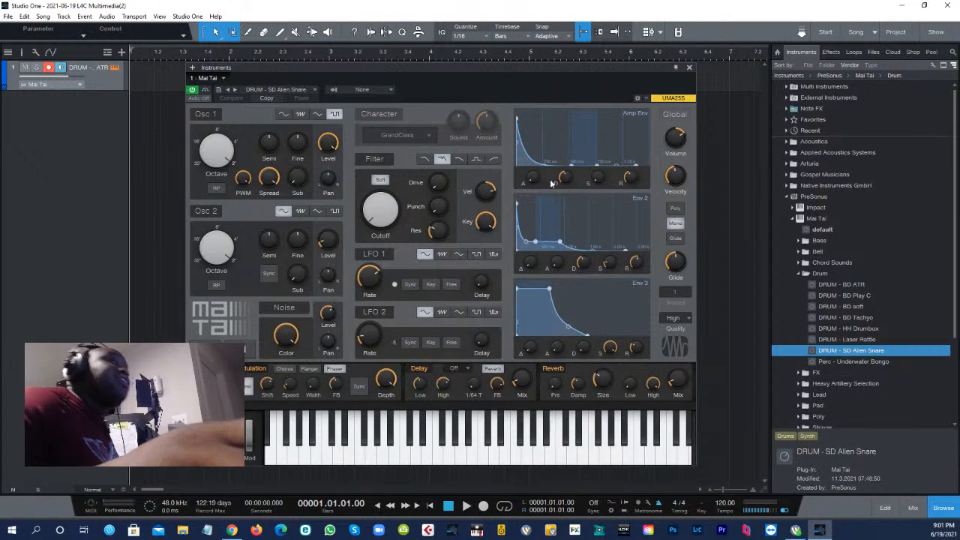
mouse_move(477, 78)
mouse_down()
mouse_move(507, 77)
mouse_move(493, 75)
mouse_up()
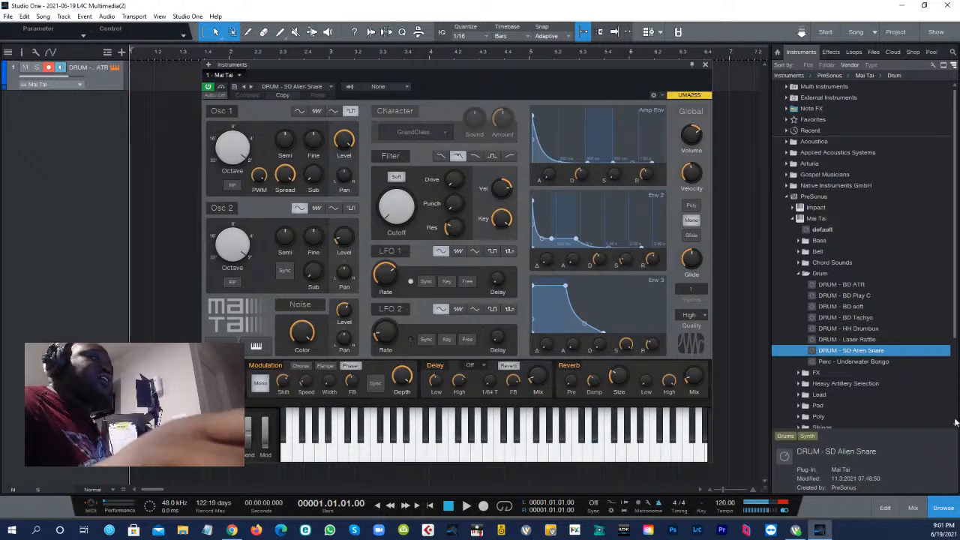
- Try the BD ATR, BD Play C and BD Tachyo drum presets and finish with Laser Rattle loaded in Mai Tai
click(851, 288)
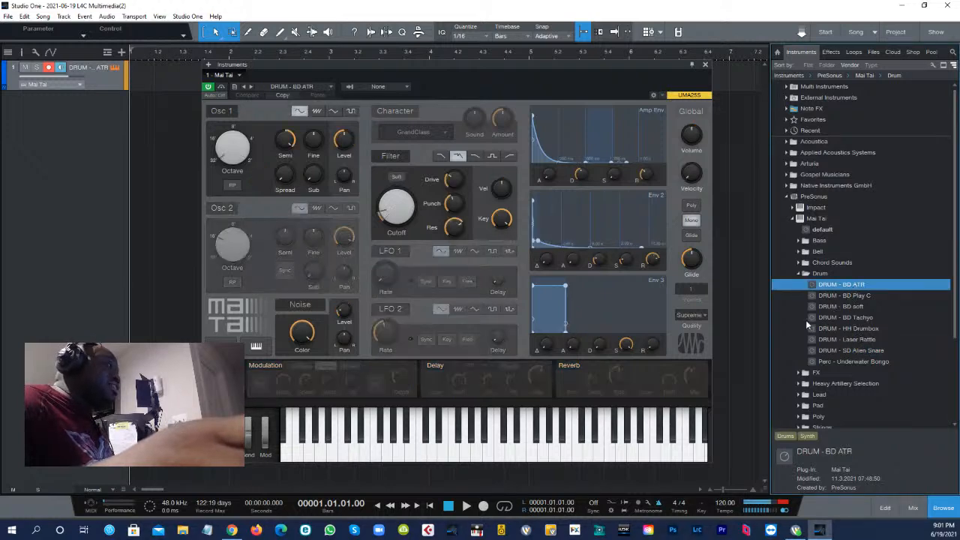
click(859, 297)
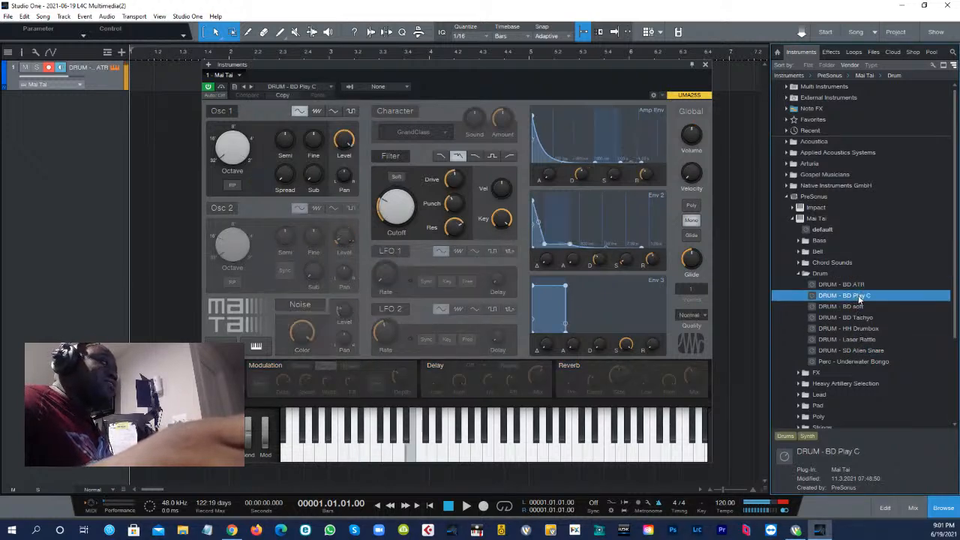
click(859, 316)
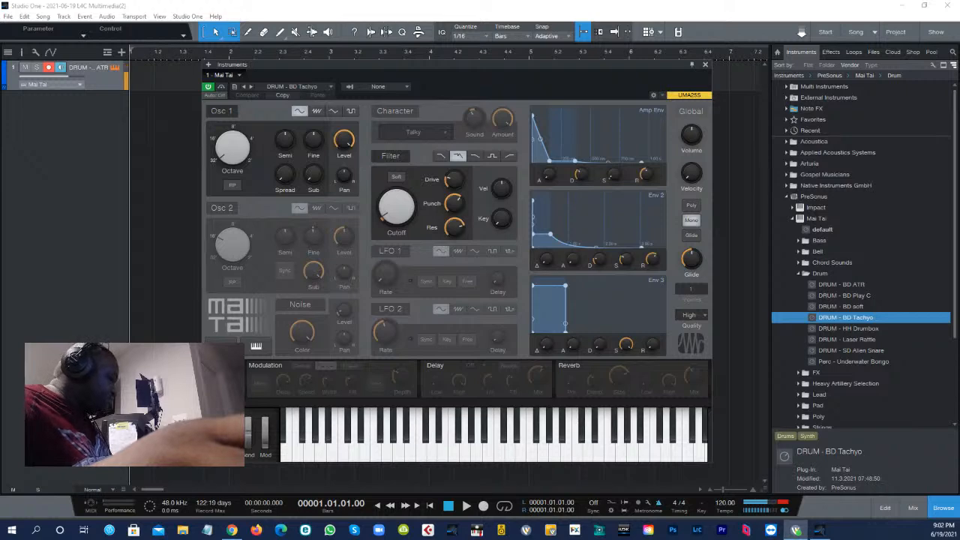
click(853, 341)
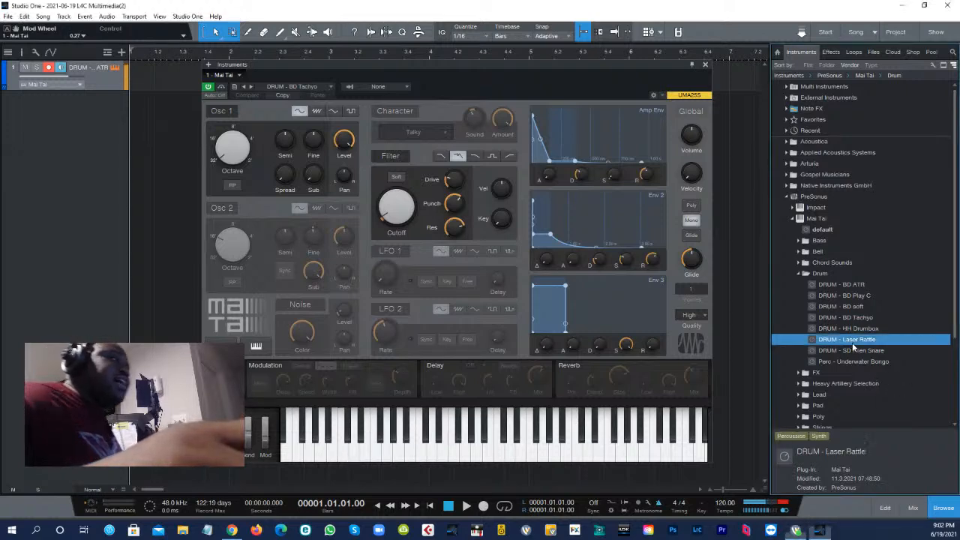
- Collapse the Drum folder and Mai Tai in the instruments browser, and expand the presets of Impact
click(795, 273)
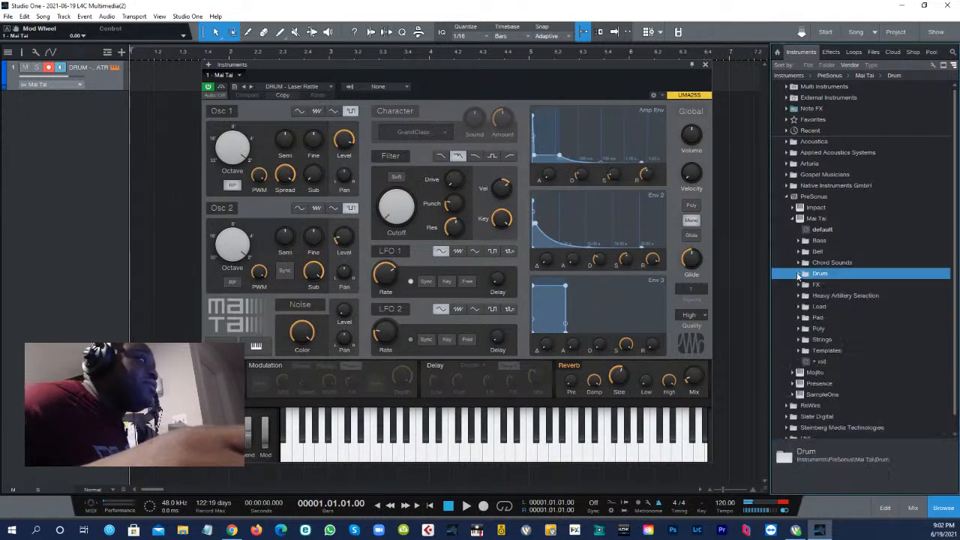
click(795, 218)
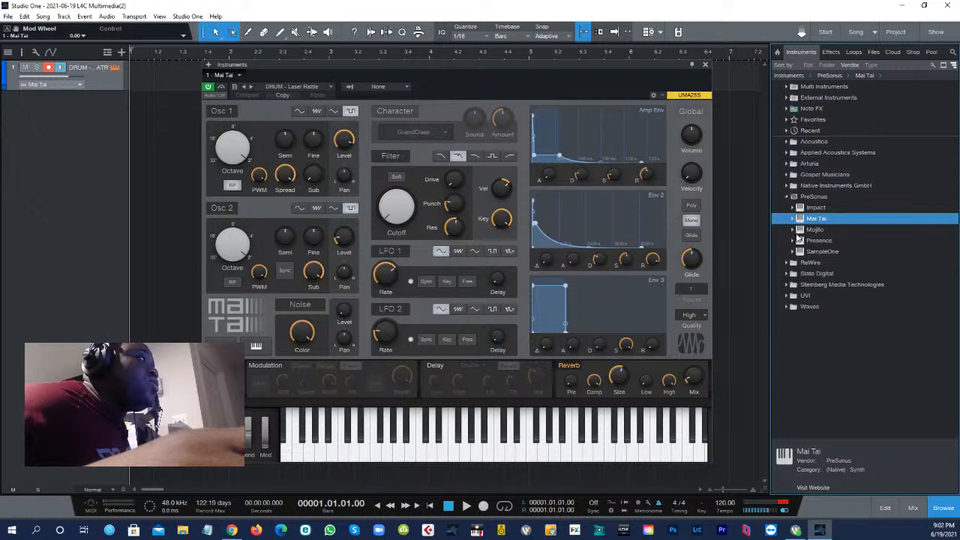
click(794, 208)
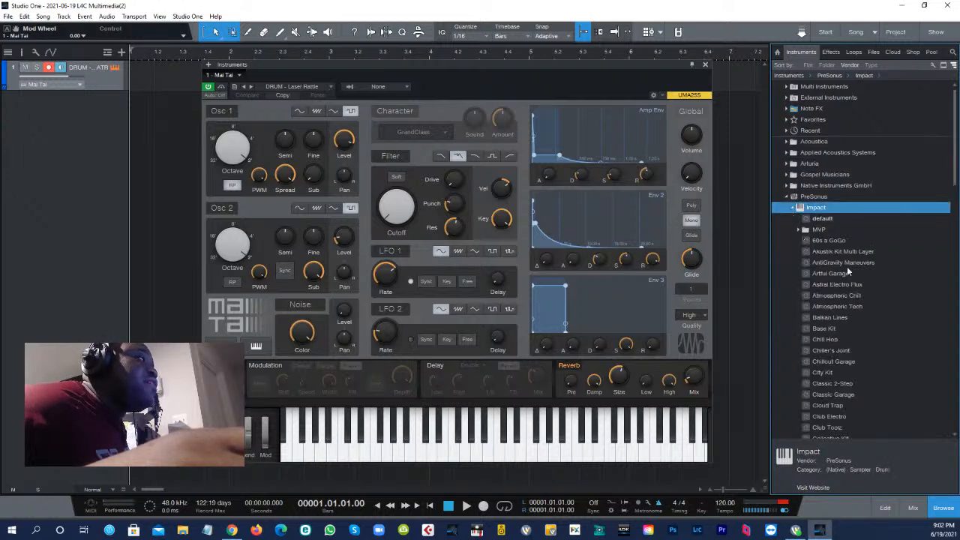
- Look through Impact's presets in the instruments browser, selecting Base Kit and then Electro ID
scroll(829, 330, down, 1)
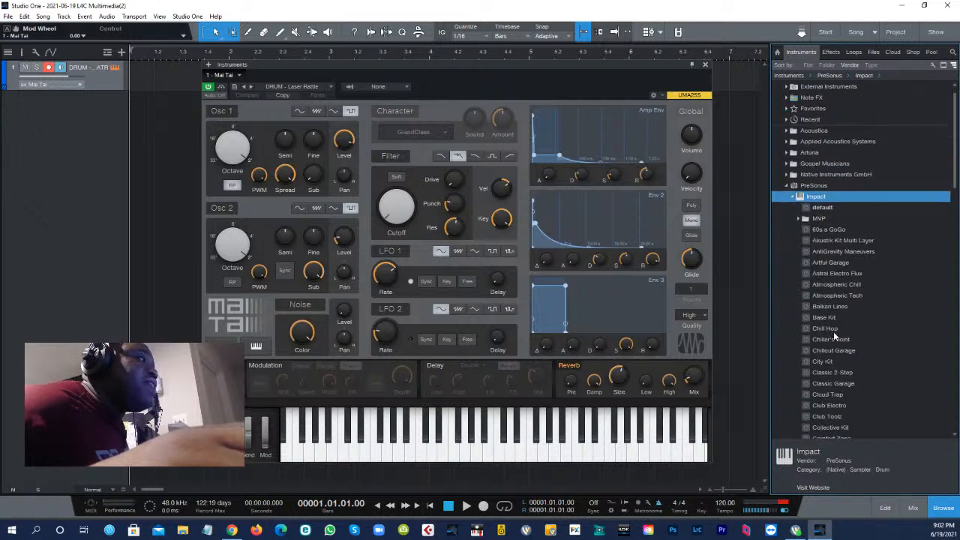
click(825, 318)
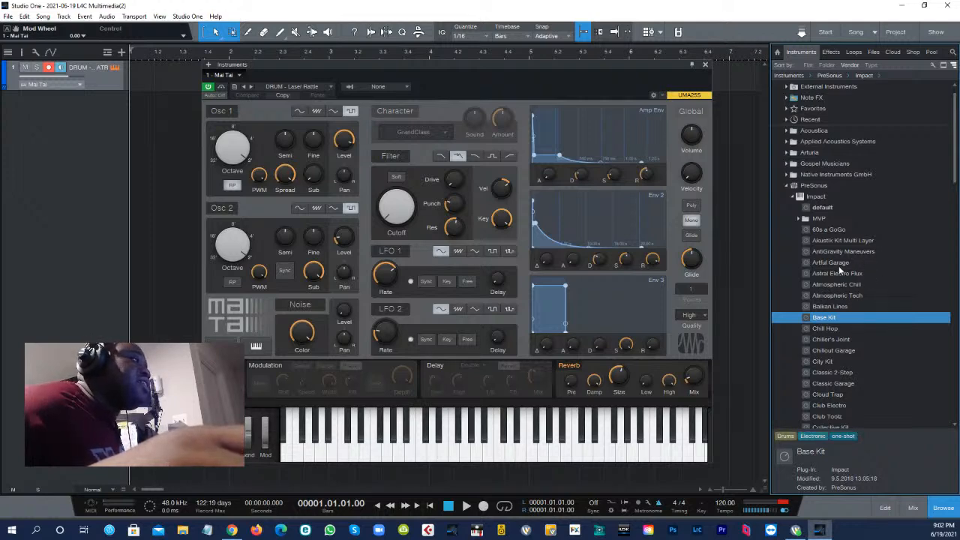
scroll(840, 264, down, 3)
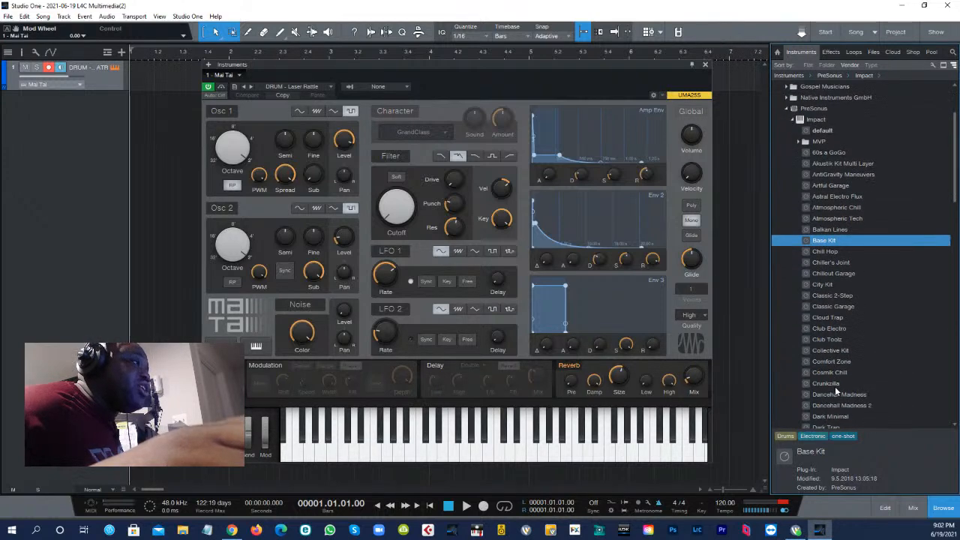
scroll(837, 381, down, 1)
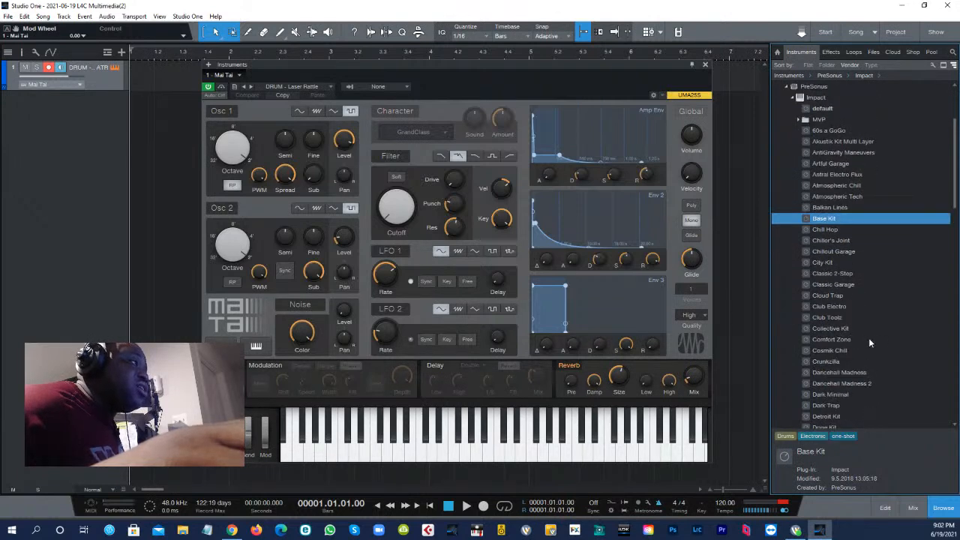
scroll(868, 343, down, 3)
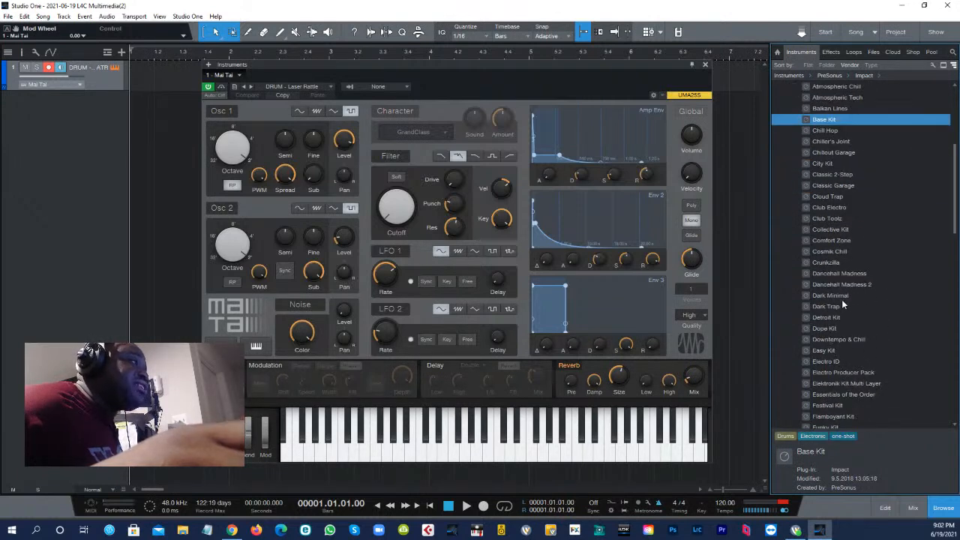
click(828, 361)
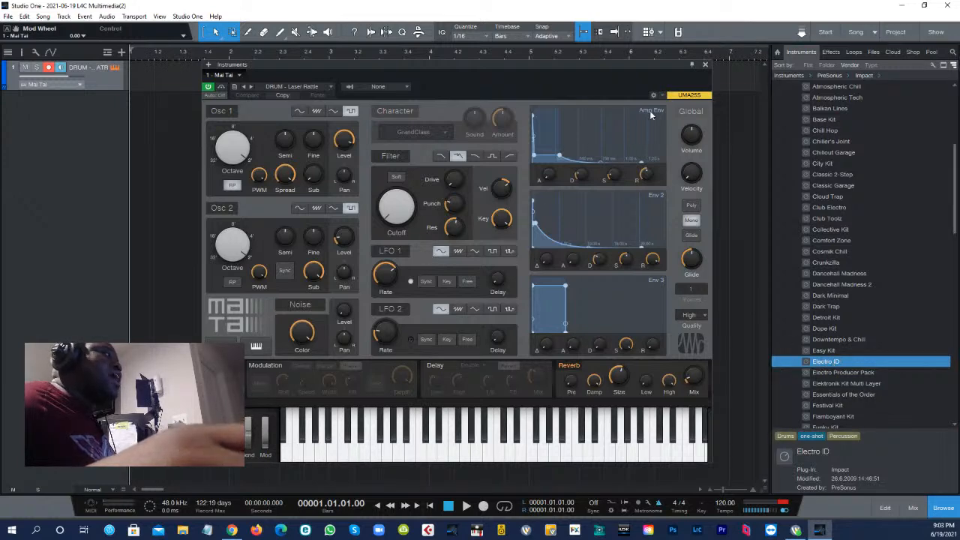
- Close the Mai Tai window and add Impact's Electro ID preset to the arrangement as a new instrument track
click(706, 66)
scroll(842, 273, up, 5)
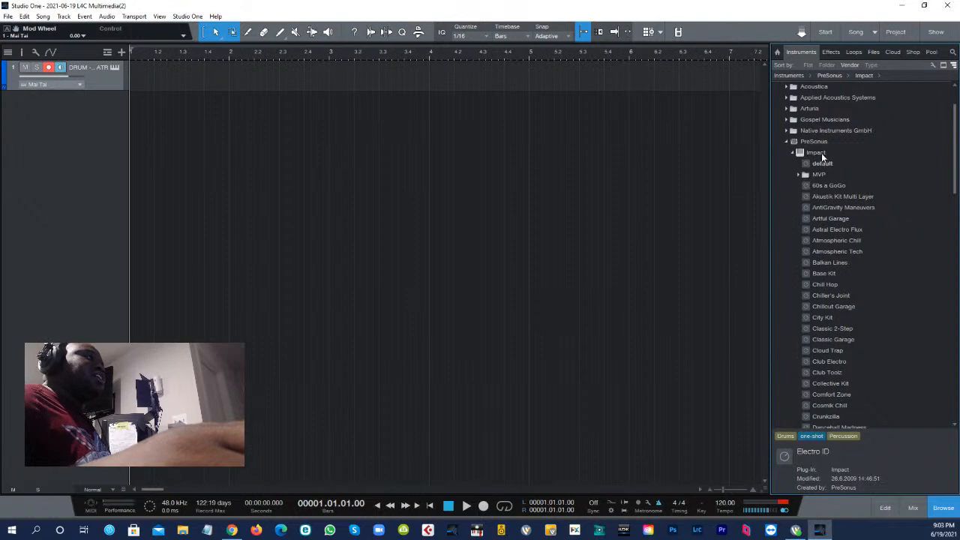
scroll(830, 372, down, 5)
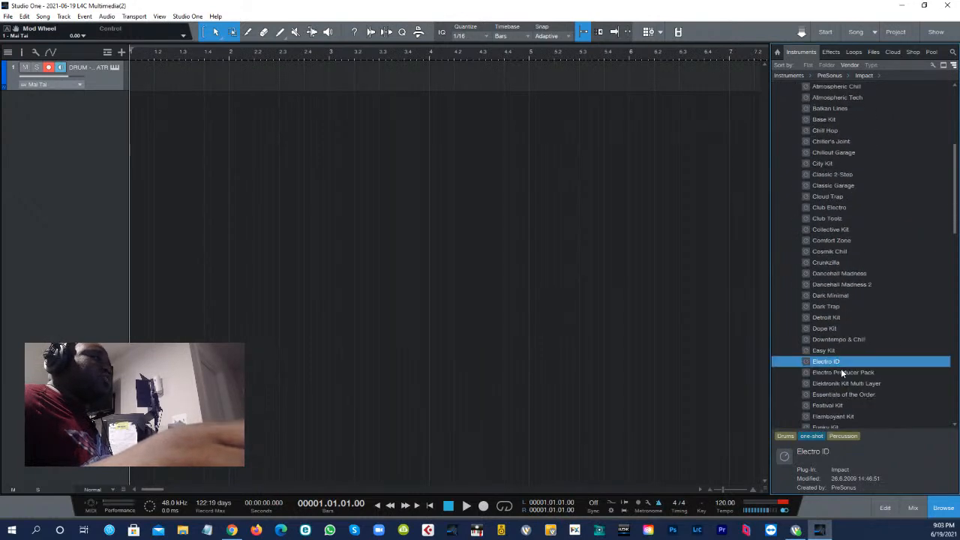
drag(841, 366, 82, 223)
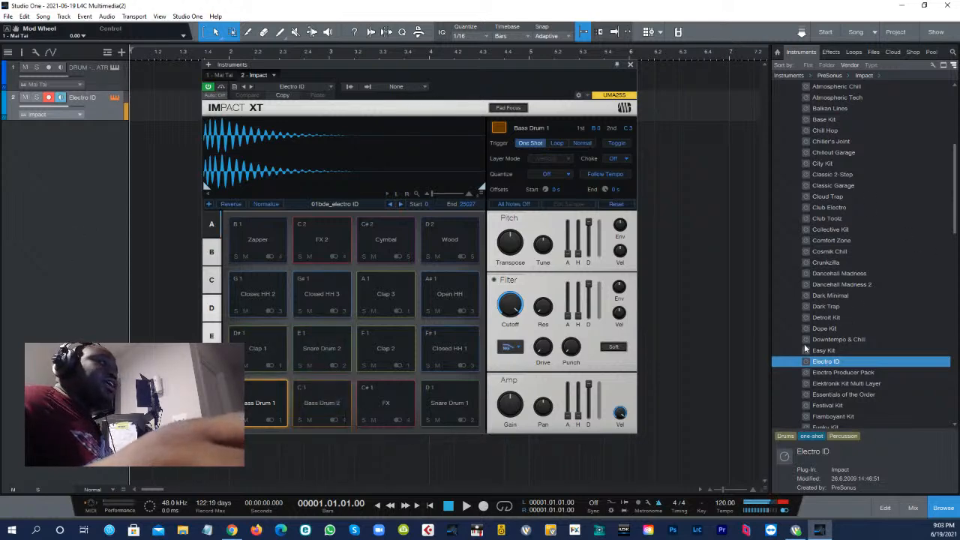
- Load the Comfort Zone preset and then Classic 2-Step onto the open Impact instrument, and reposition its window clear of the webcam area
drag(838, 240, 349, 276)
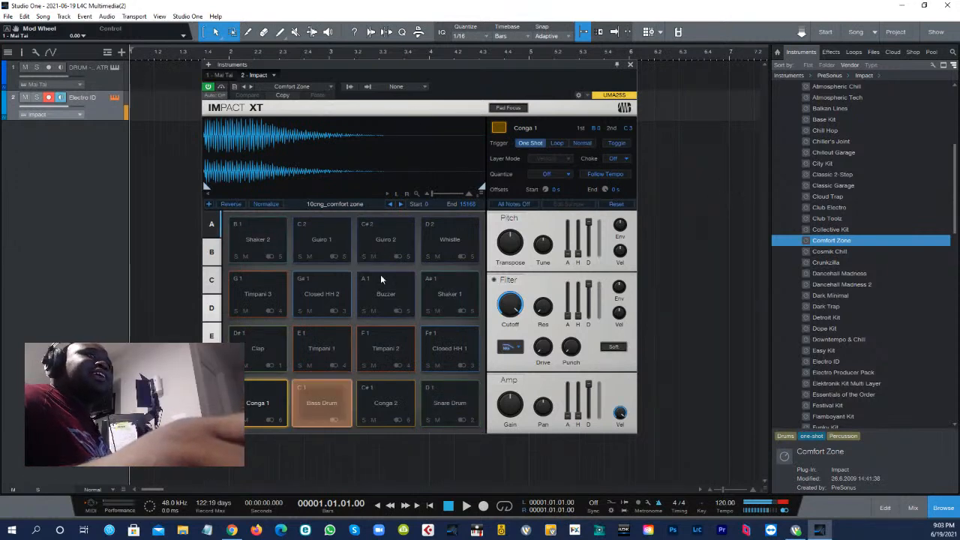
drag(832, 174, 411, 306)
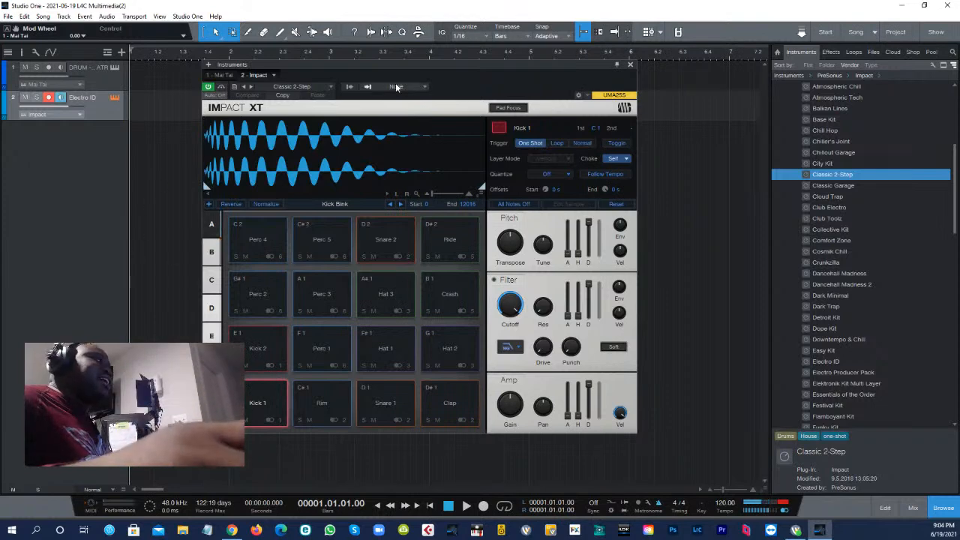
drag(414, 73, 489, 73)
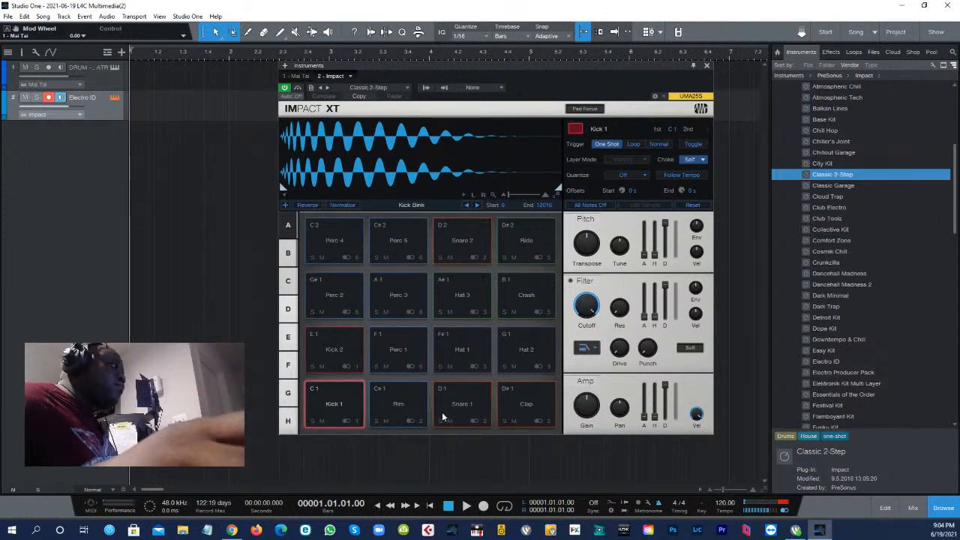
- Audition the Classic 2-Step kit's snare, clap, hat, crash, ride and percussion pads, from Snare 1 through Perc 4
click(471, 410)
click(523, 409)
click(464, 351)
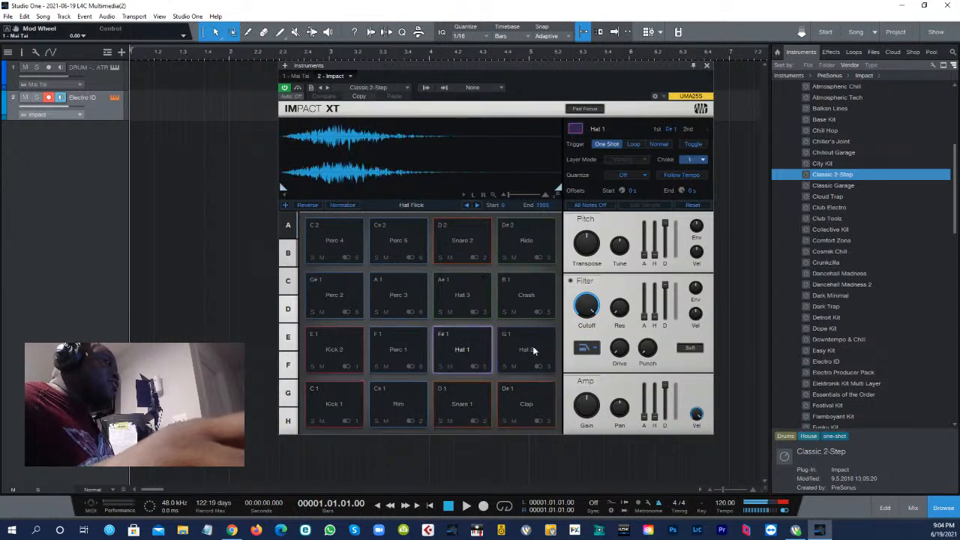
click(534, 350)
click(521, 298)
click(474, 290)
click(480, 245)
click(521, 244)
click(408, 241)
click(377, 298)
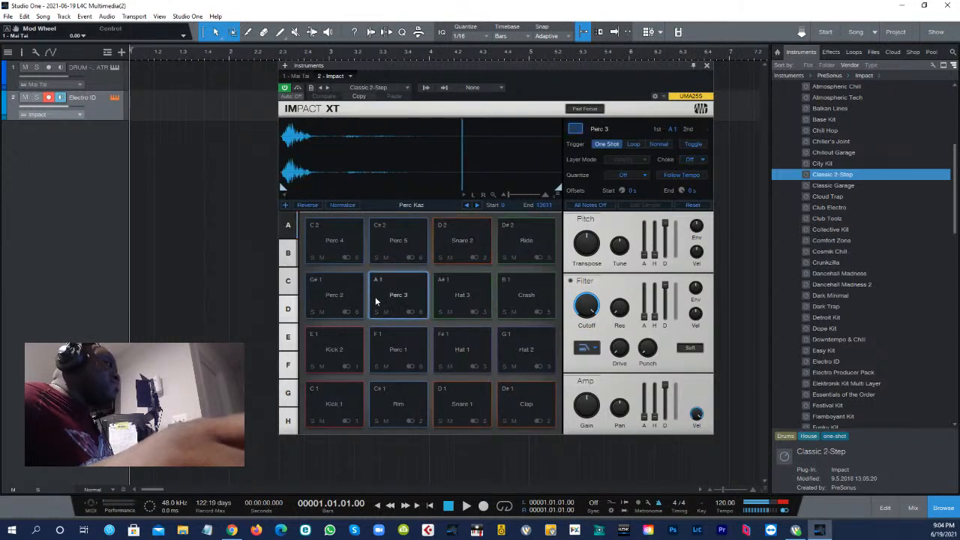
click(341, 297)
click(334, 251)
- Load the 60s a GoGo preset and then the Artful Garage preset onto the open Impact instrument
scroll(862, 142, up, 2)
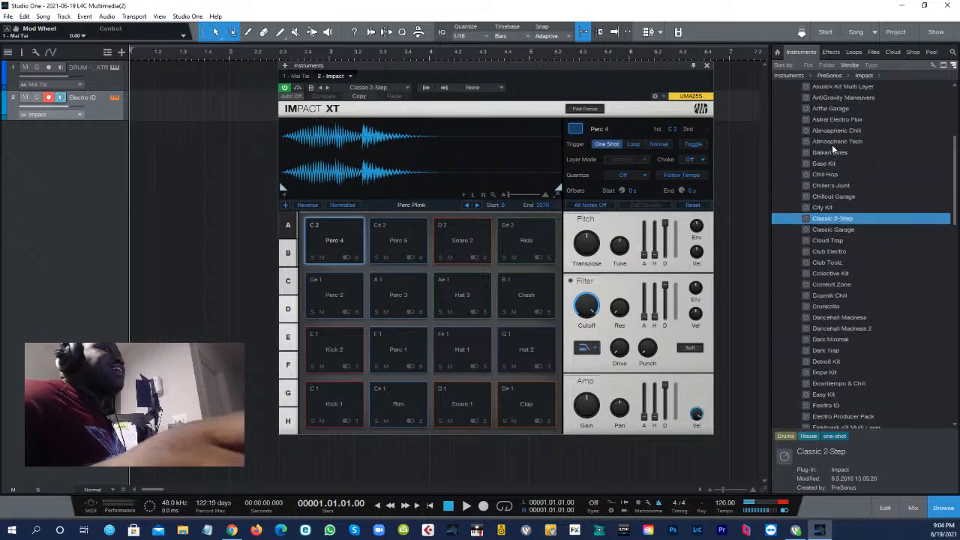
scroll(825, 128, up, 2)
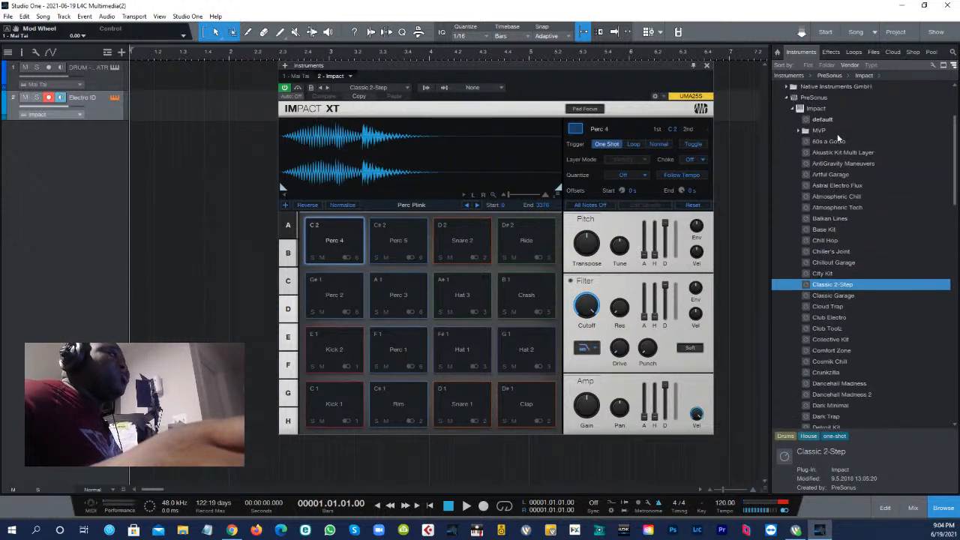
drag(838, 143, 475, 326)
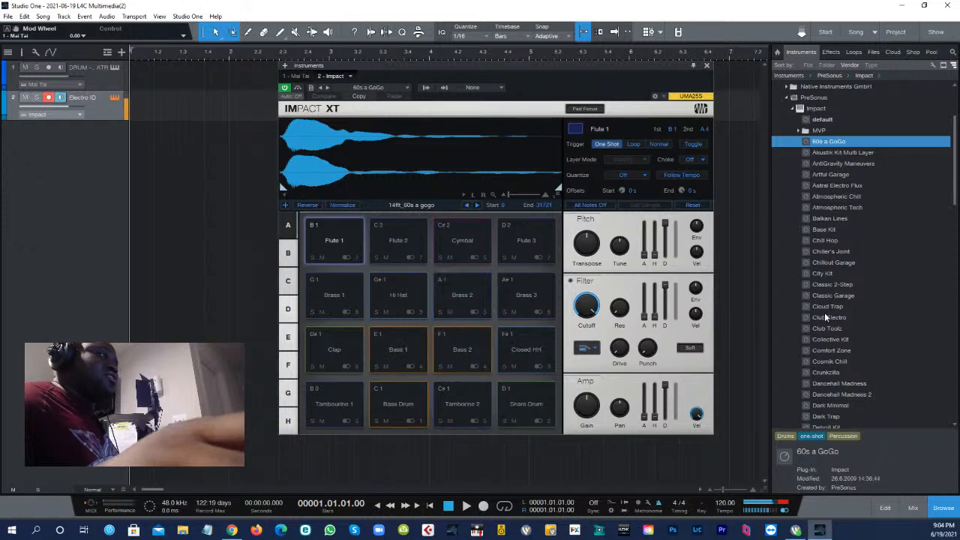
drag(830, 174, 709, 293)
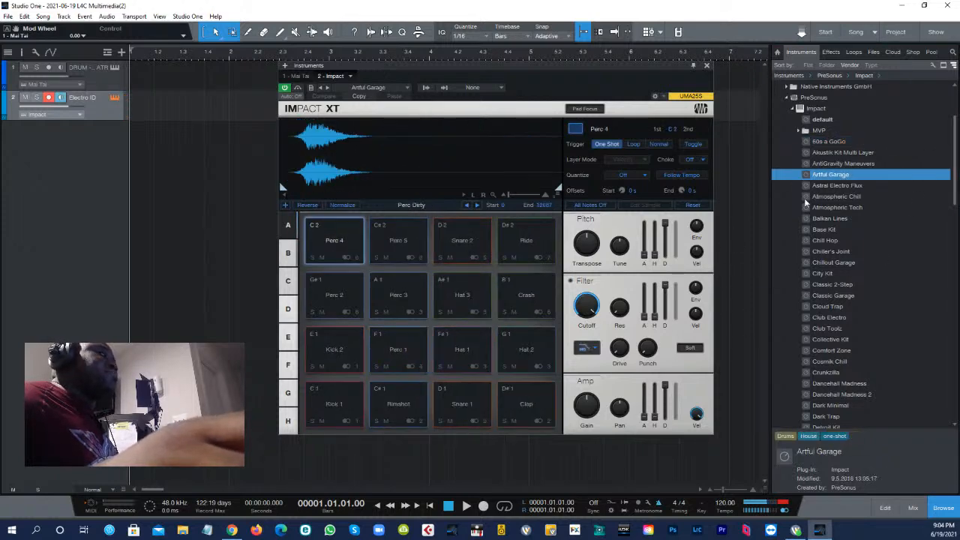
- Collapse Impact in the PreSonus folder, view Mojito's presets and collapse them, and expand the folders of Presence
click(793, 109)
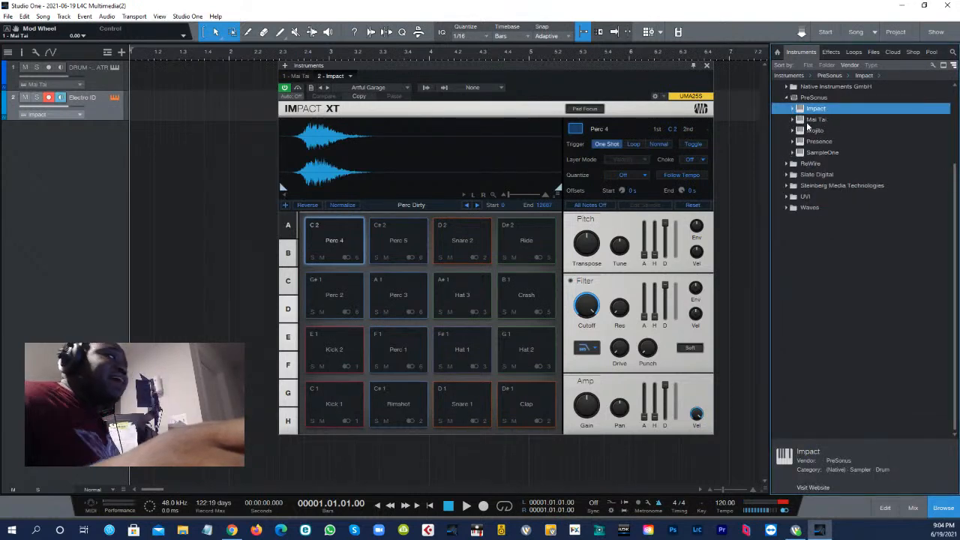
click(793, 131)
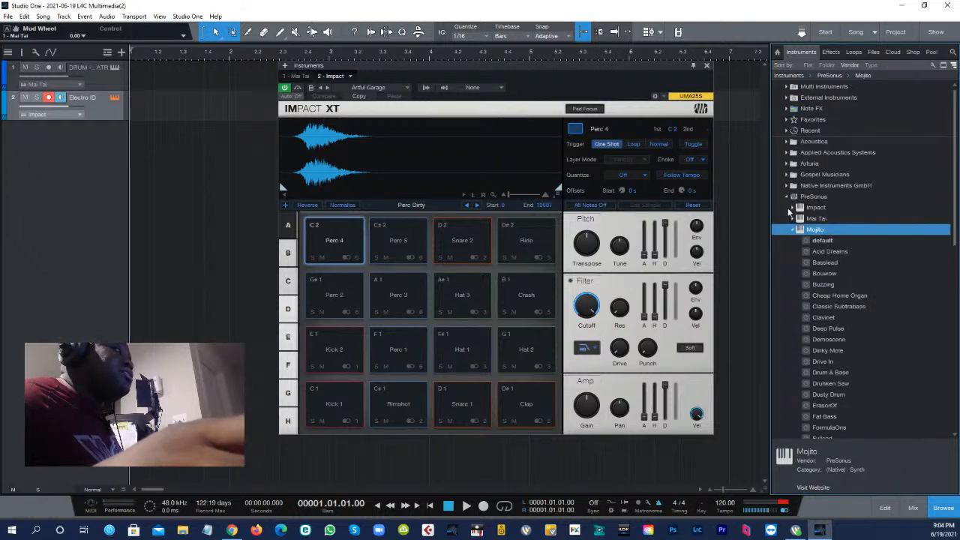
click(786, 197)
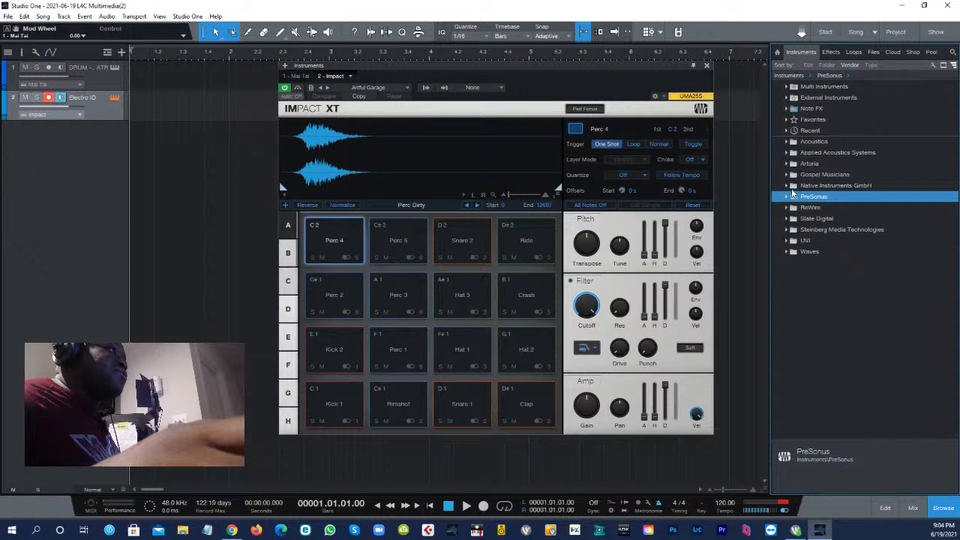
click(788, 196)
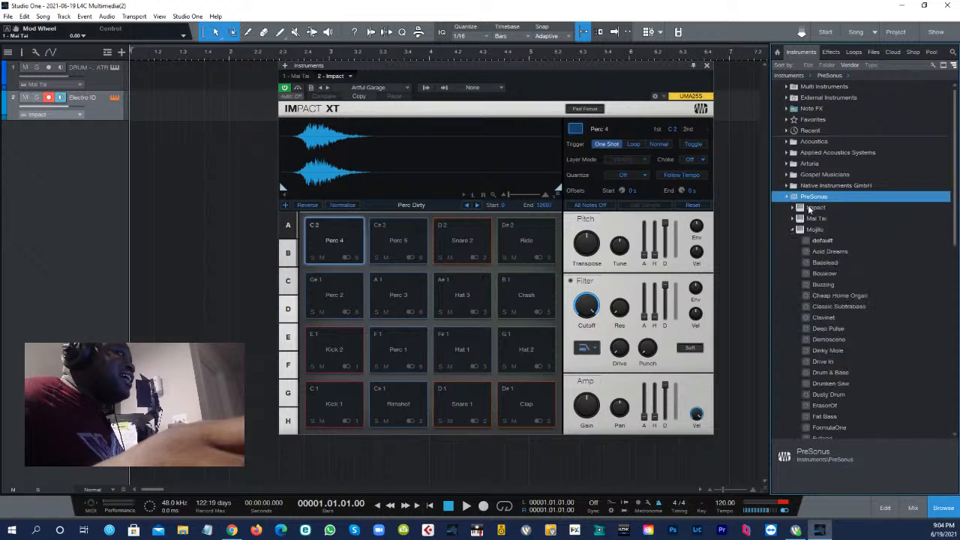
click(793, 230)
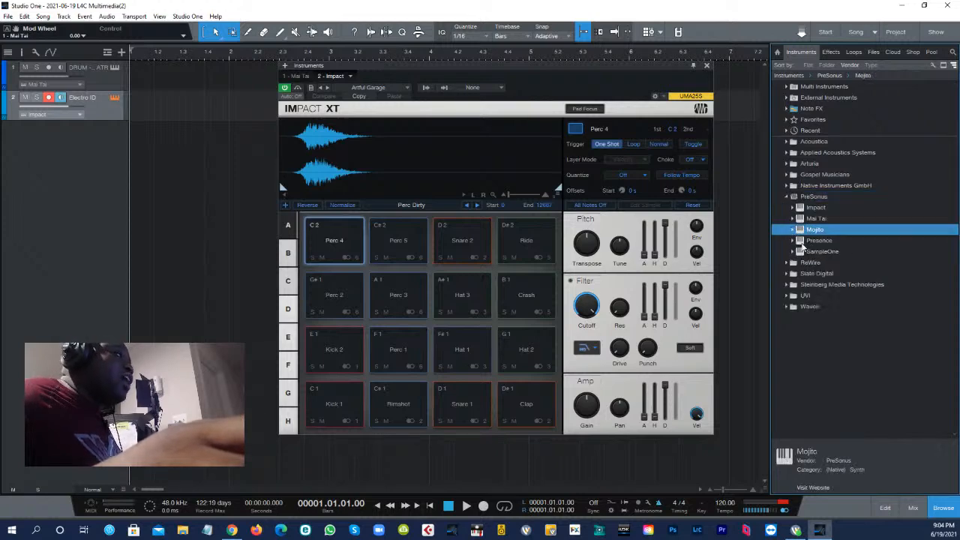
click(795, 241)
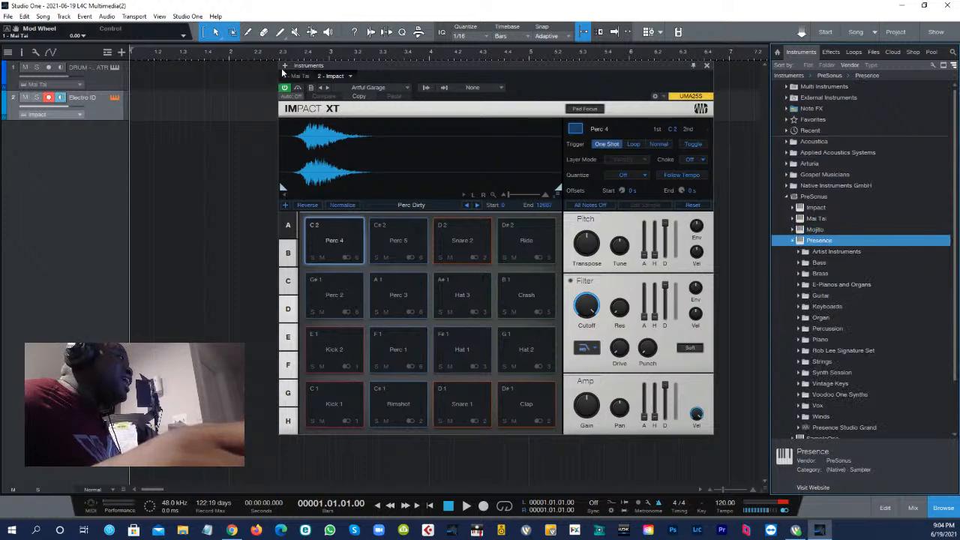
- Close the Impact window and add Rhodes Full Vintage from Presence's Keyboards > Rhodes MK1 folder as a new instrument track
click(706, 65)
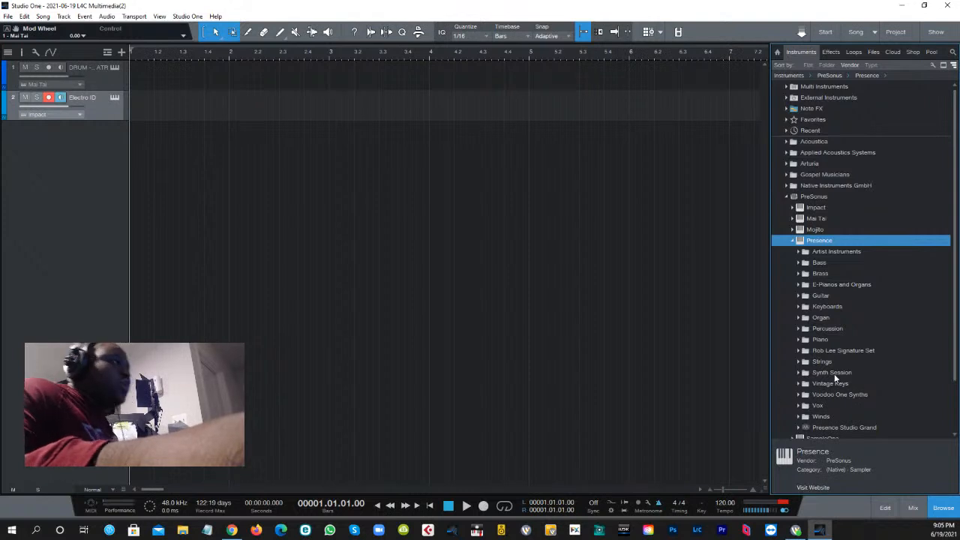
click(797, 307)
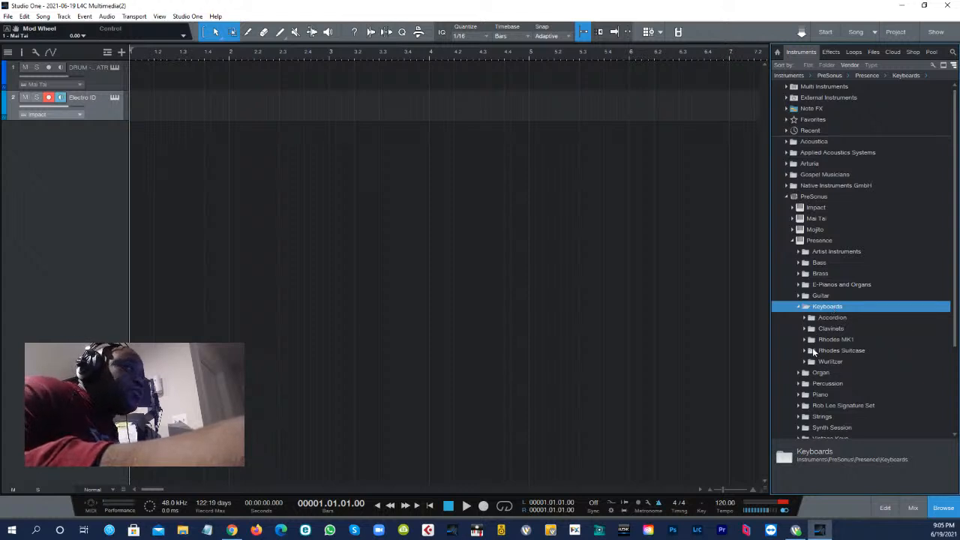
click(805, 340)
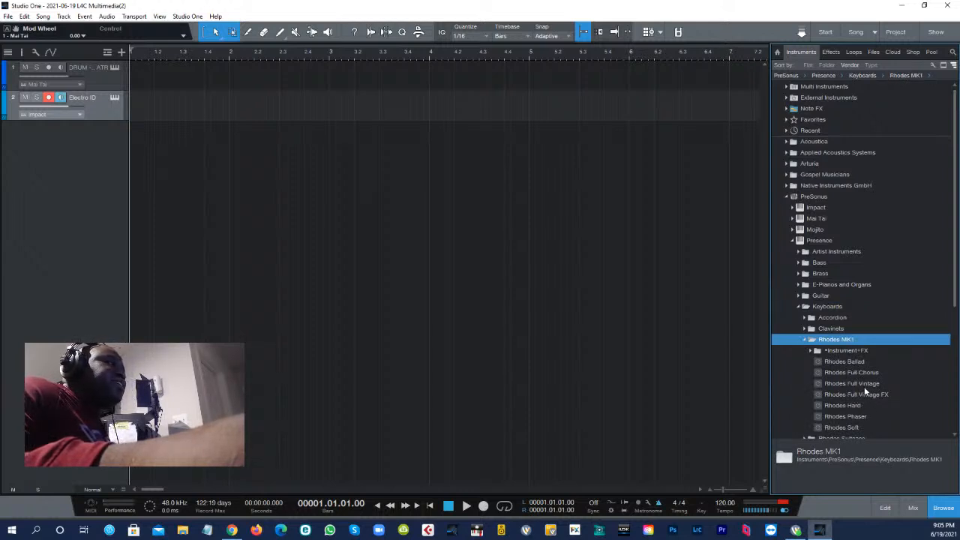
drag(863, 385, 75, 191)
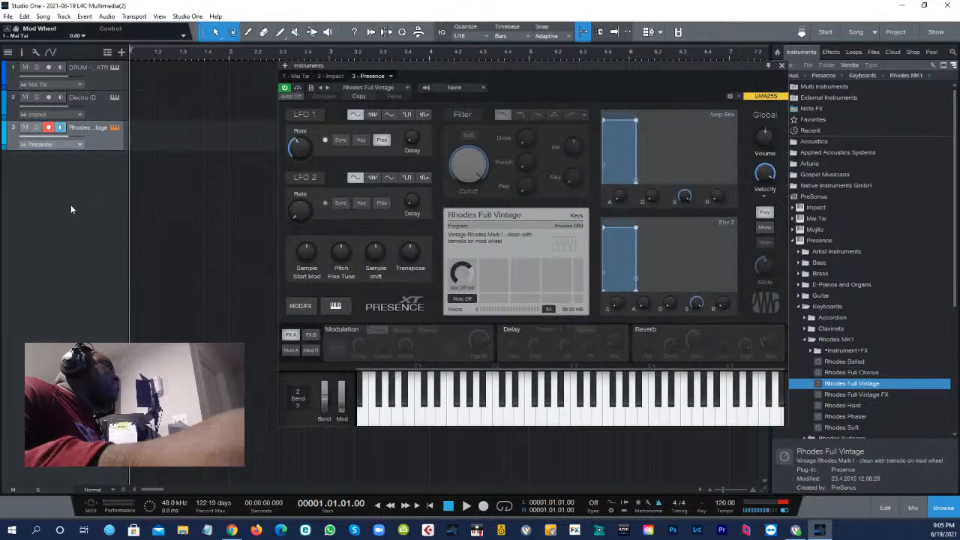
- Reposition the Presence window over the arrangement, view its built-in preset list and close the list
drag(553, 71, 487, 90)
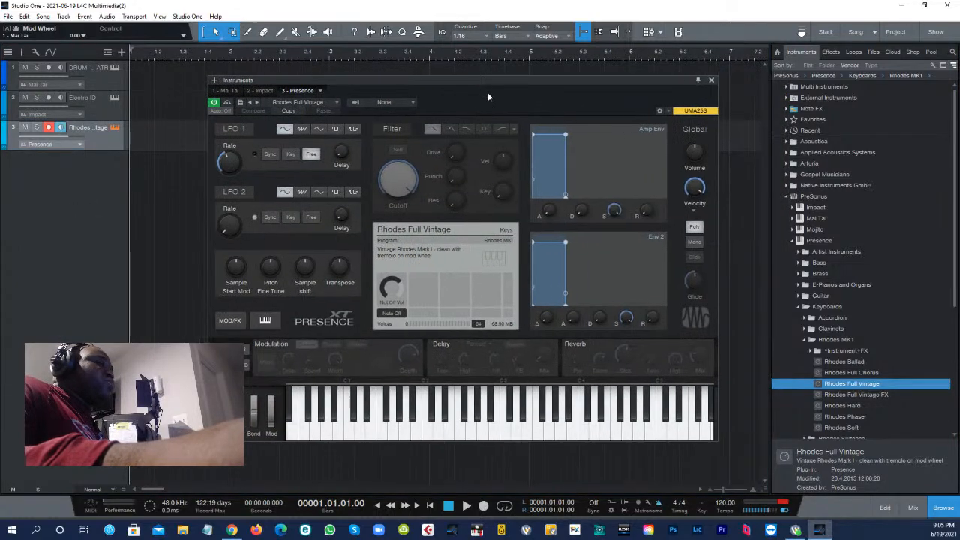
click(337, 102)
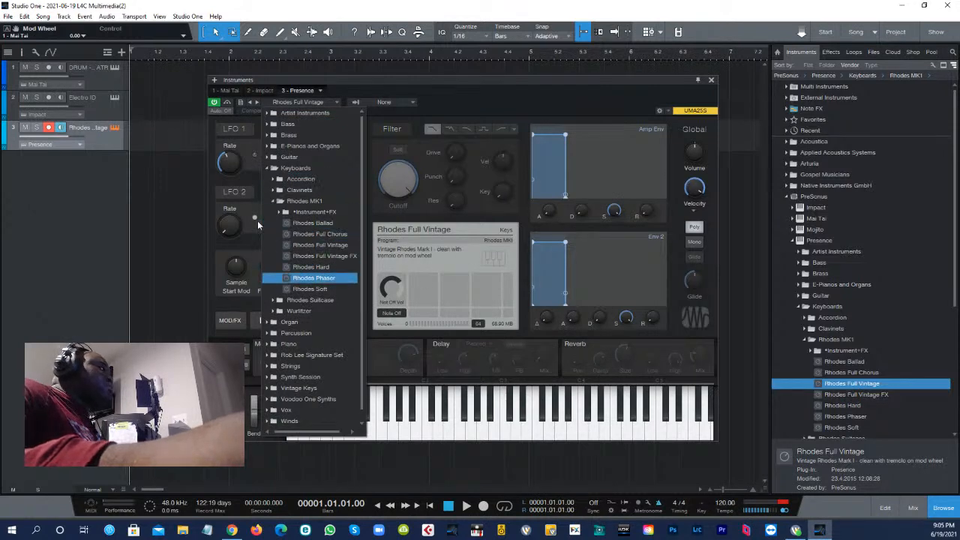
click(463, 98)
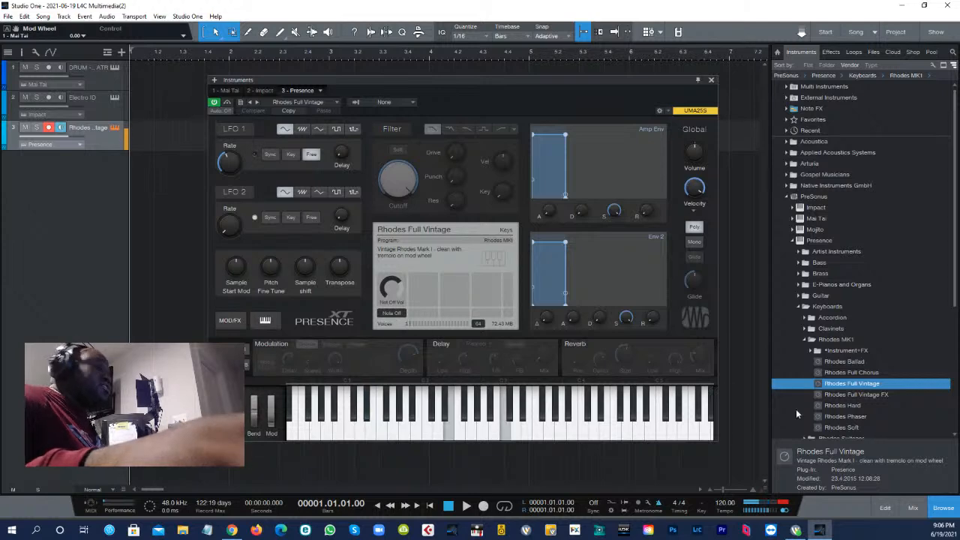
- Try the Rhodes Ballad, Full Vintage FX, Hard and Phaser presets and finish with Rhodes Soft loaded in Presence
click(339, 103)
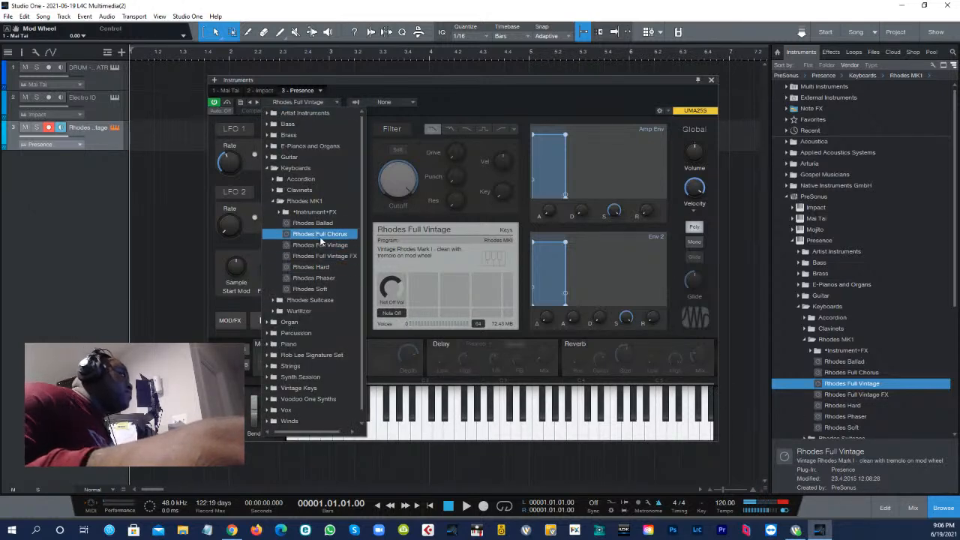
click(324, 225)
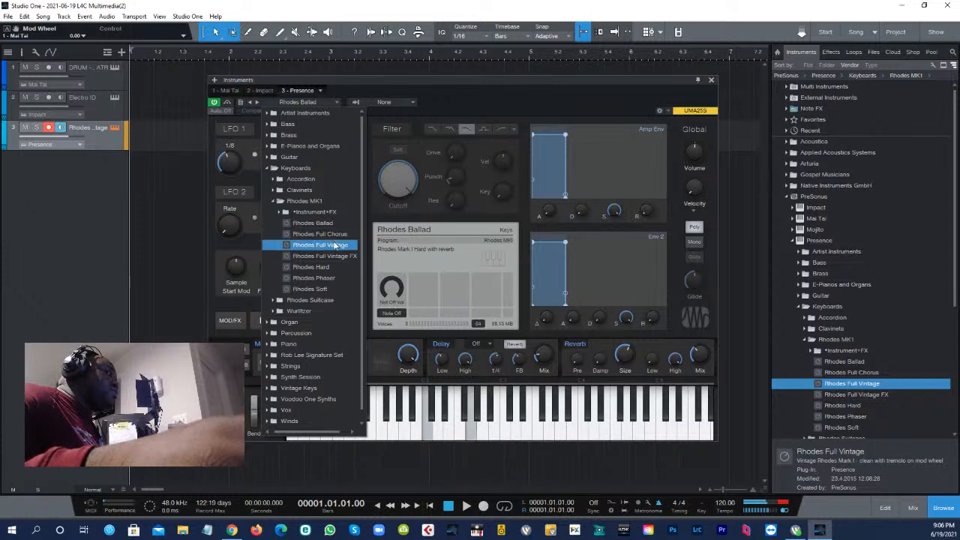
click(329, 256)
click(328, 267)
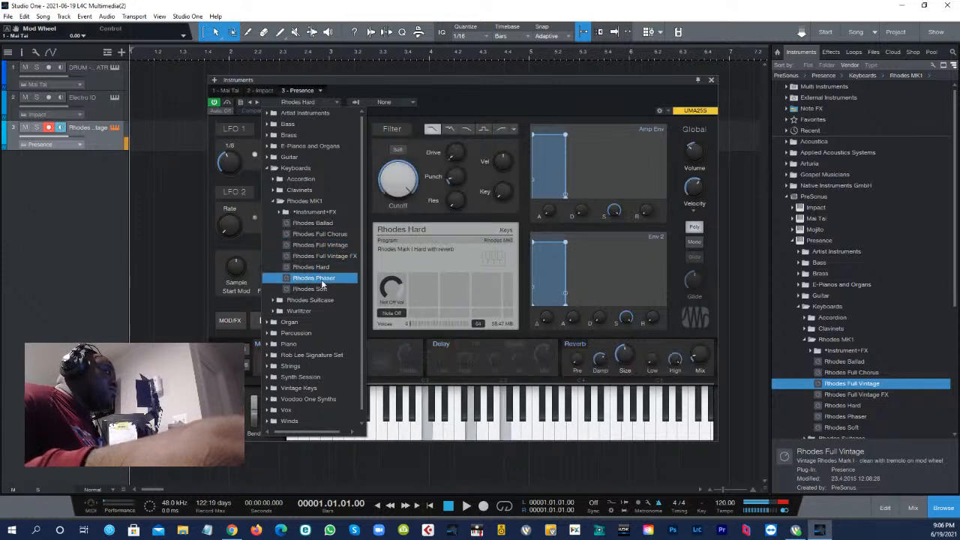
click(319, 277)
click(315, 289)
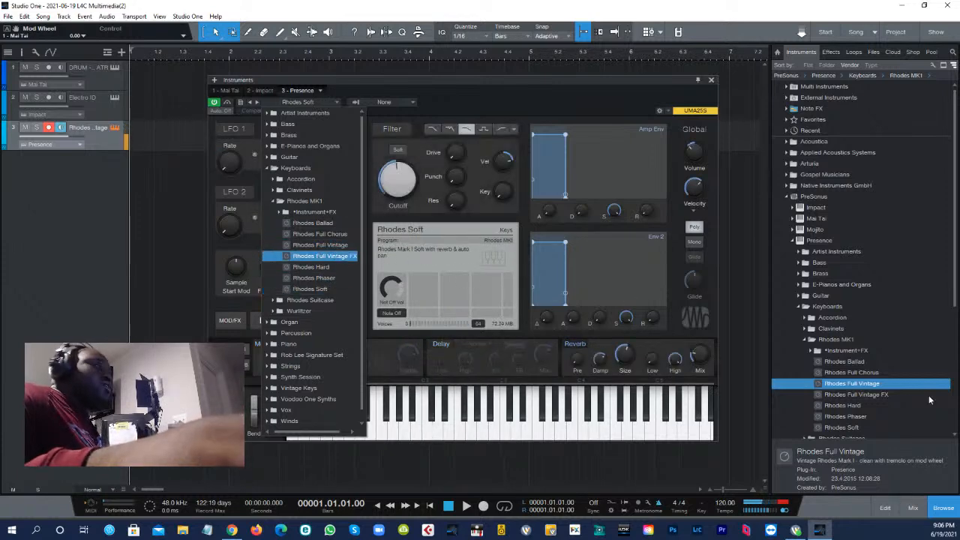
- Close the preset list in Presence, collapse the Rhodes MK1 folder, and view and collapse the Accordion presets
click(803, 341)
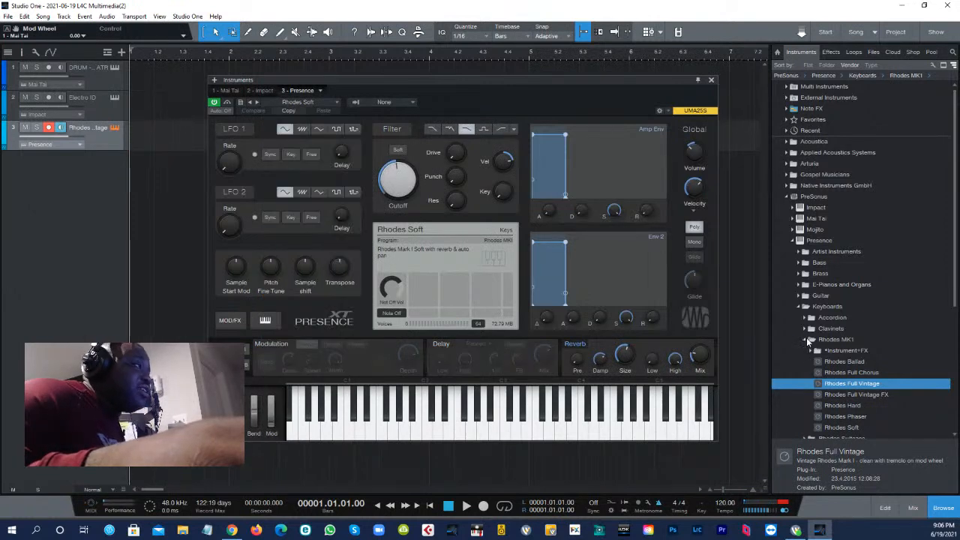
click(810, 341)
click(808, 319)
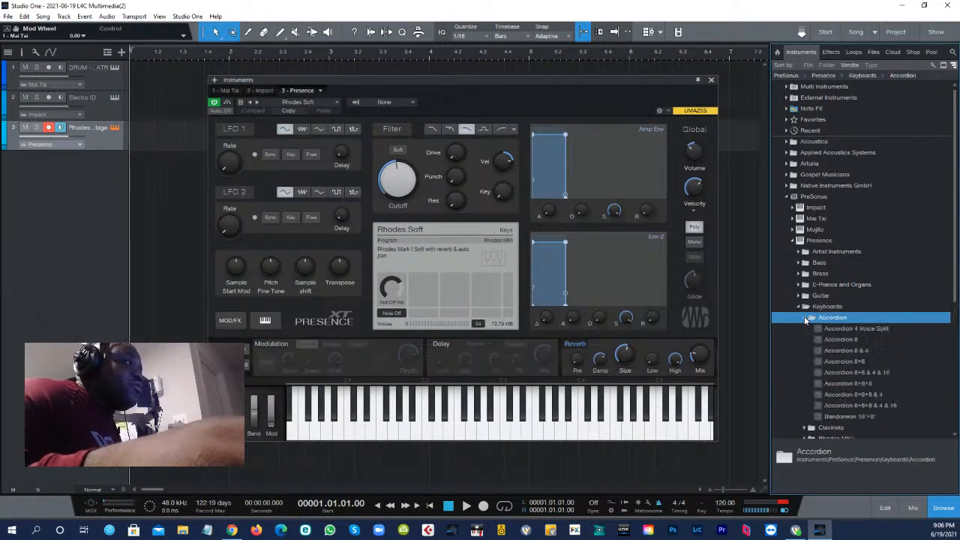
click(807, 319)
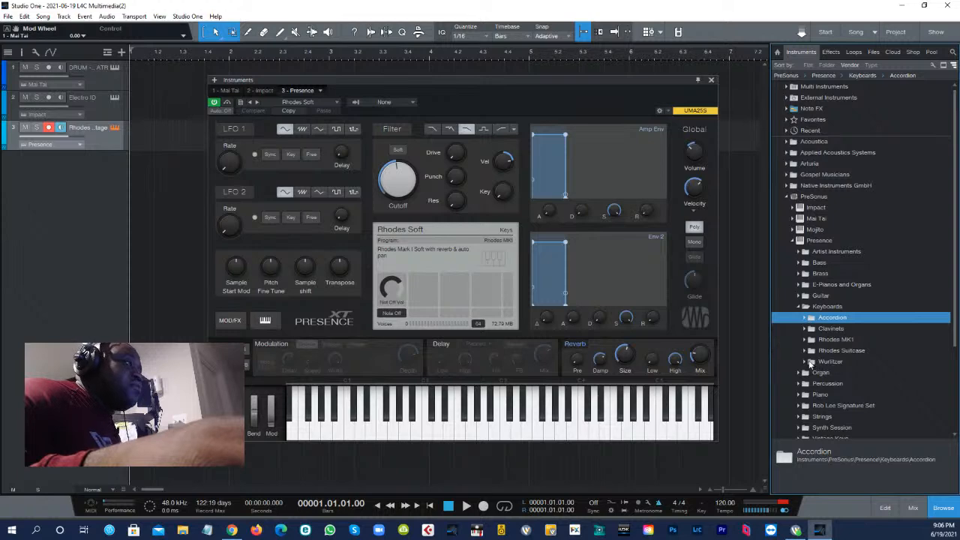
- Load the Suitcase Full clean preset from the Keyboards > Rhodes Suitcase folder into the open Presence instrument
click(808, 350)
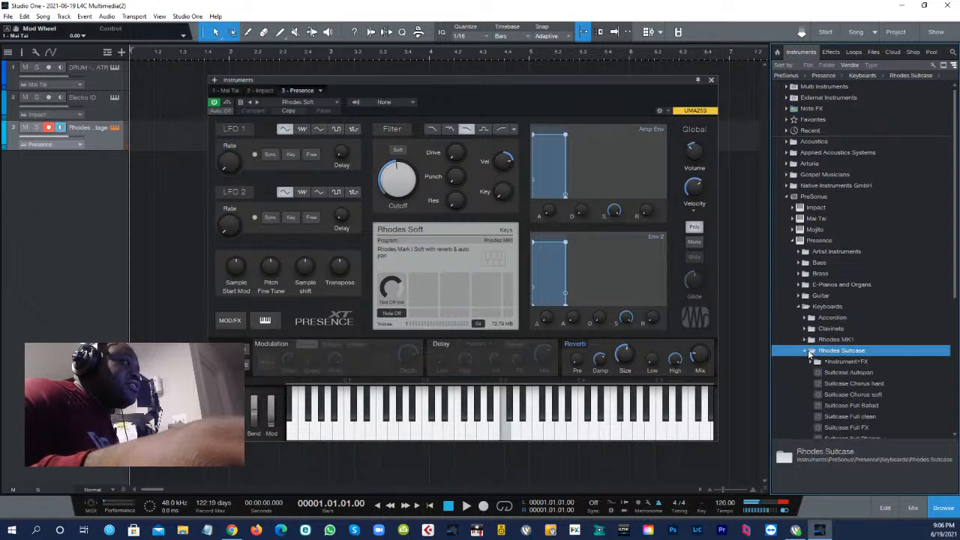
scroll(848, 405, down, 1)
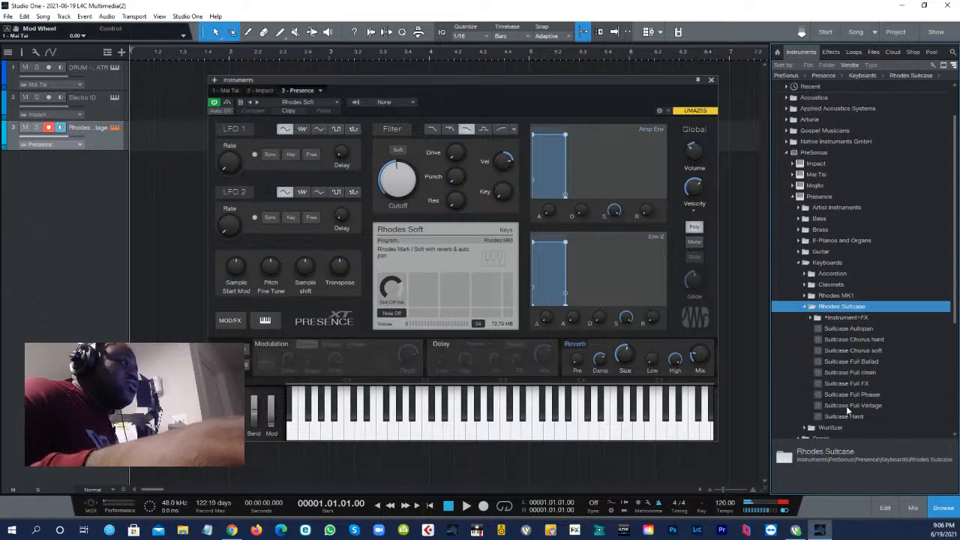
click(866, 373)
drag(868, 380, 611, 336)
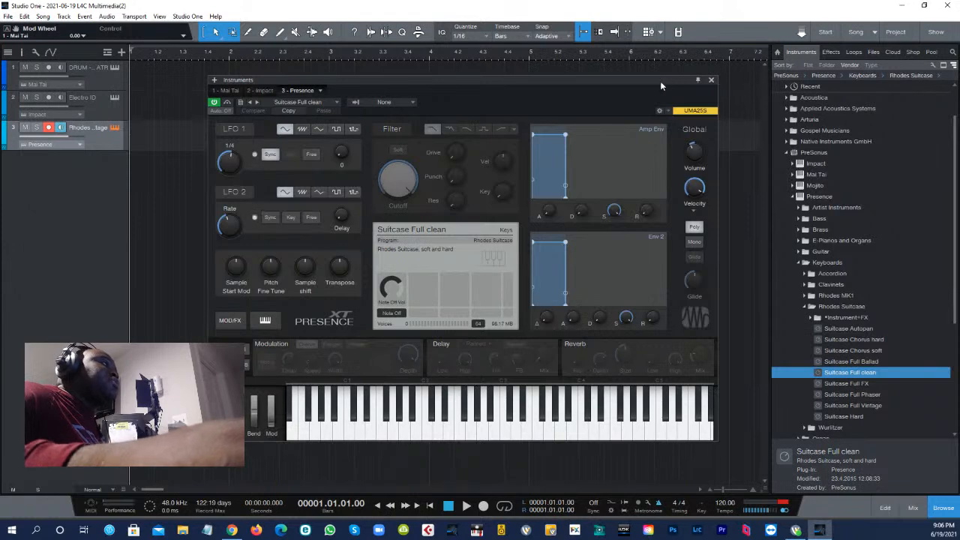
- Close the Presence window and collapse Presence in the PreSonus instrument folder
drag(660, 81, 639, 83)
click(690, 81)
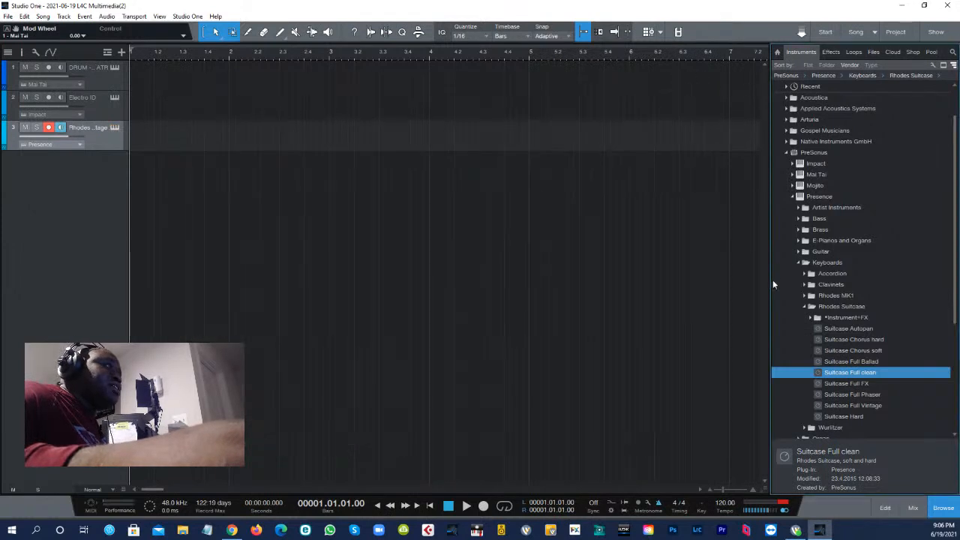
click(794, 199)
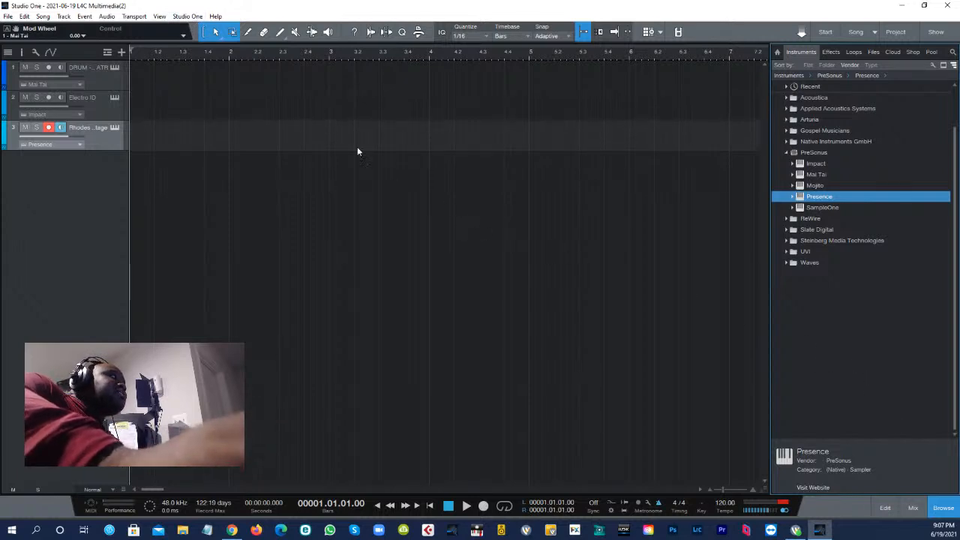
- View the Plug-In Manager, highlight the opengl32sw and parsecd-150-70 entries in its blocklist, and close it
click(778, 52)
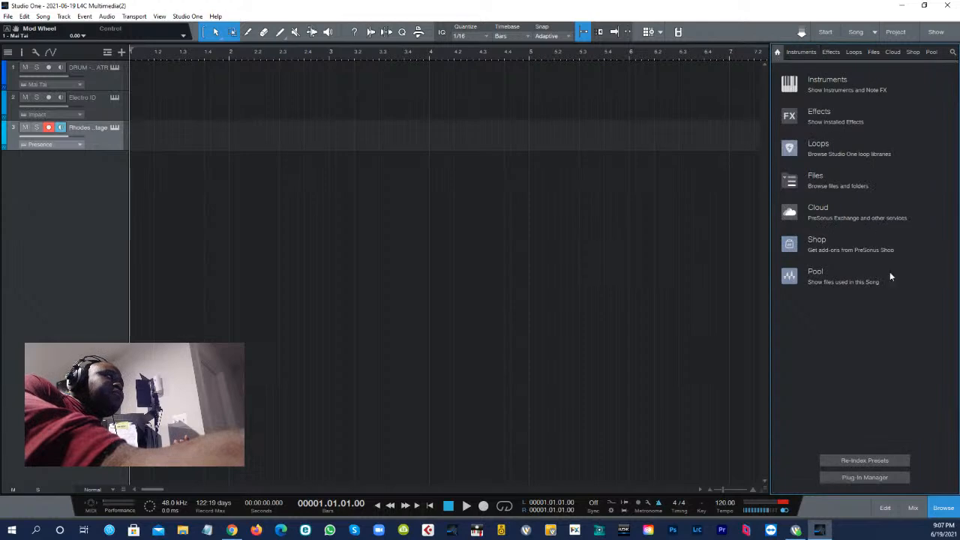
click(865, 477)
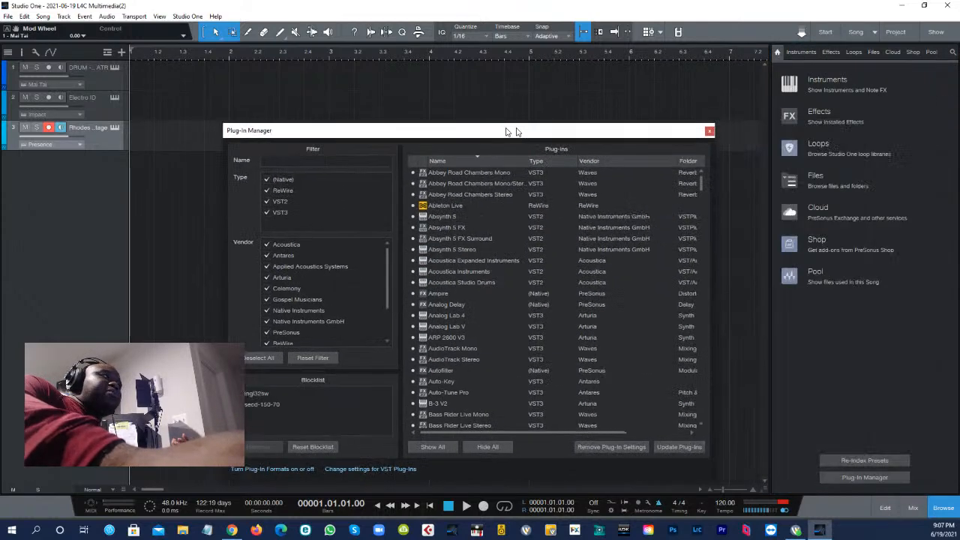
drag(516, 132, 542, 115)
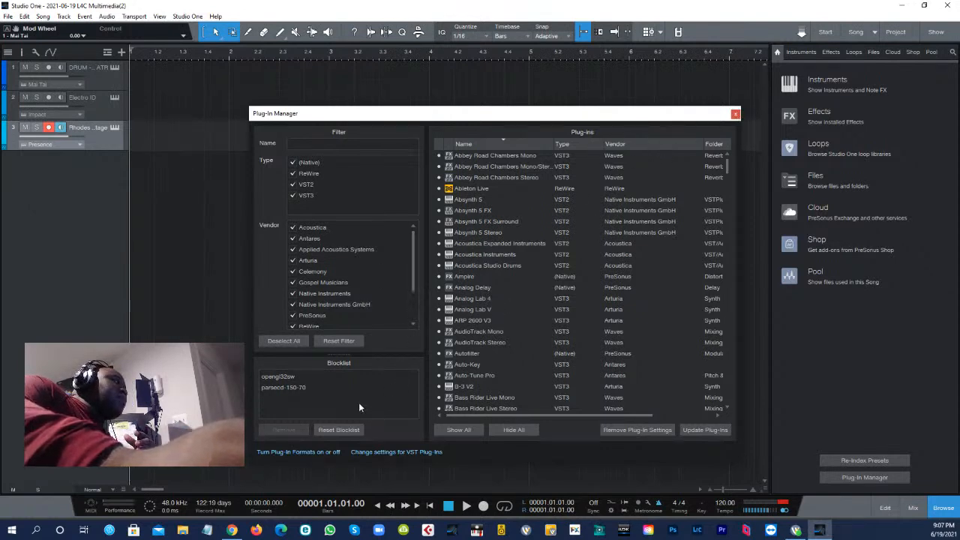
drag(297, 404, 268, 380)
drag(325, 402, 290, 378)
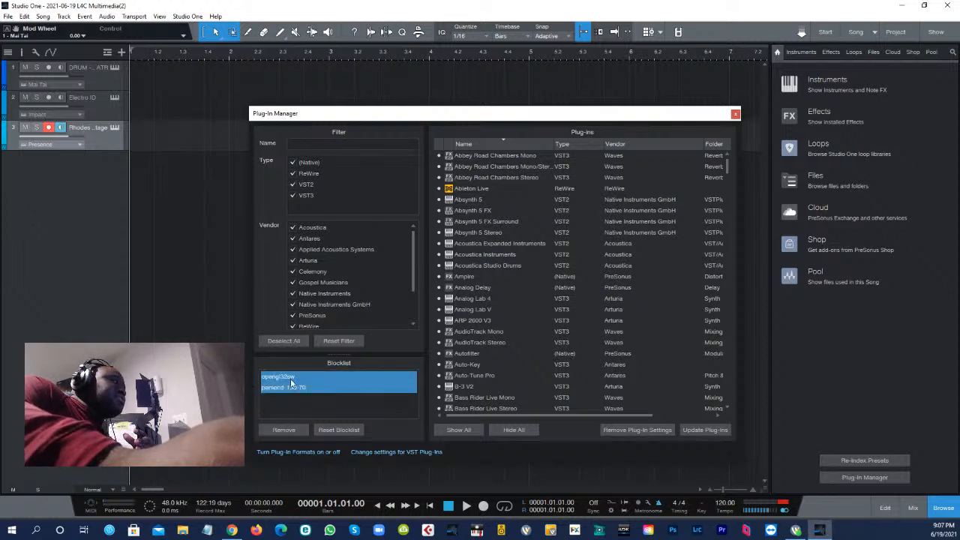
click(735, 114)
- Open the program options and review the Instrument Library and VST Plug-Ins locations through the end of the folder list
click(188, 15)
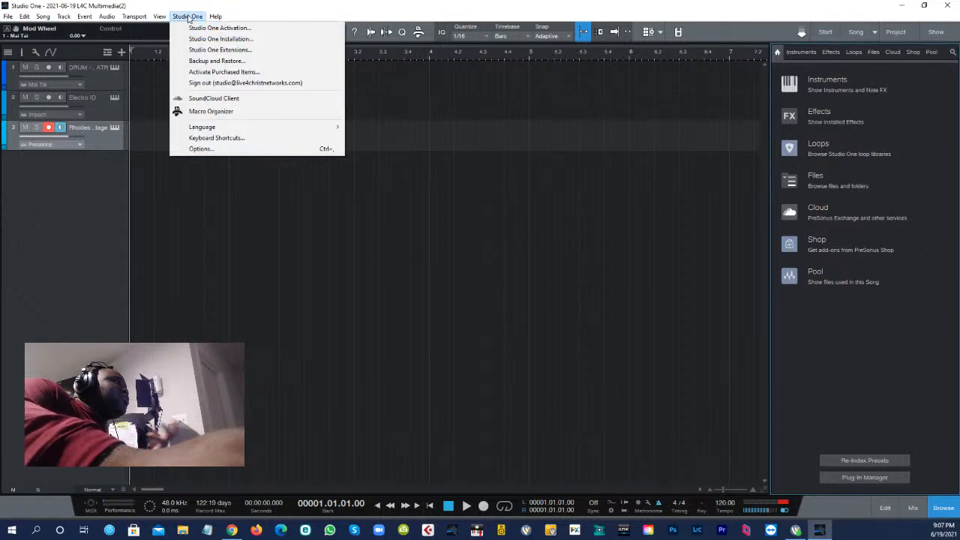
click(217, 148)
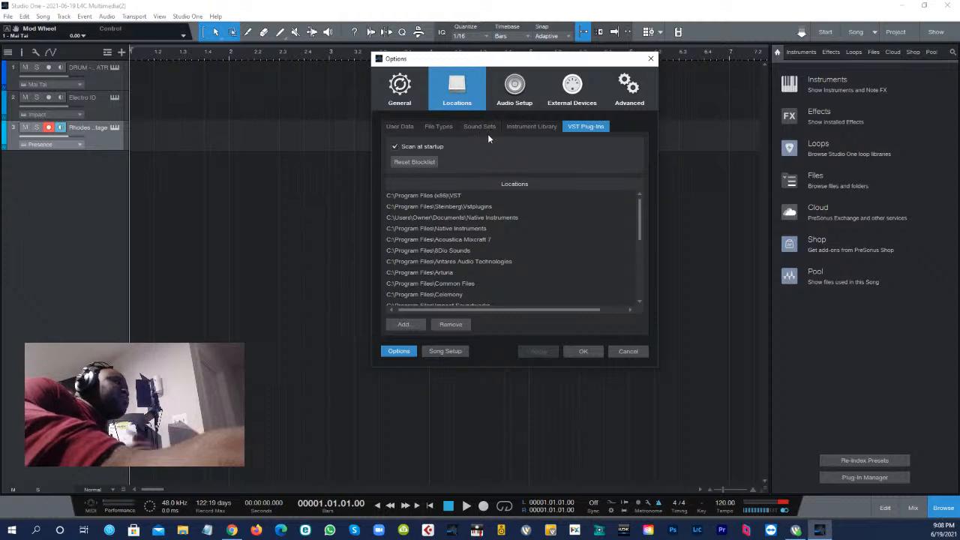
click(529, 129)
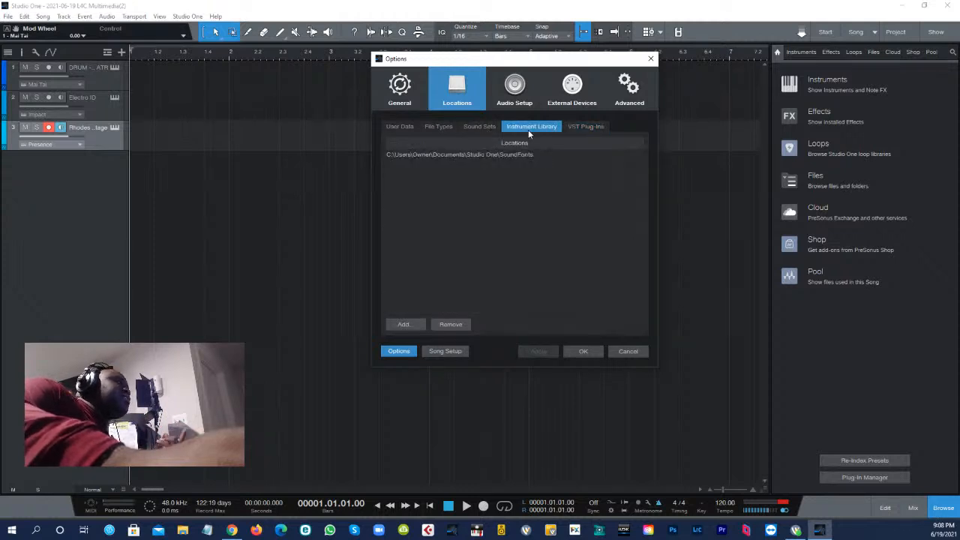
click(578, 127)
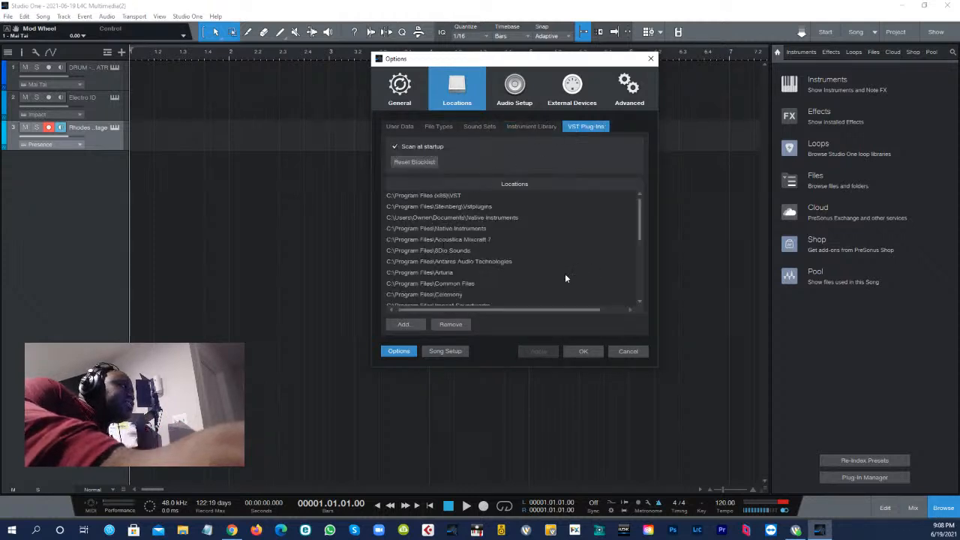
scroll(459, 217, down, 8)
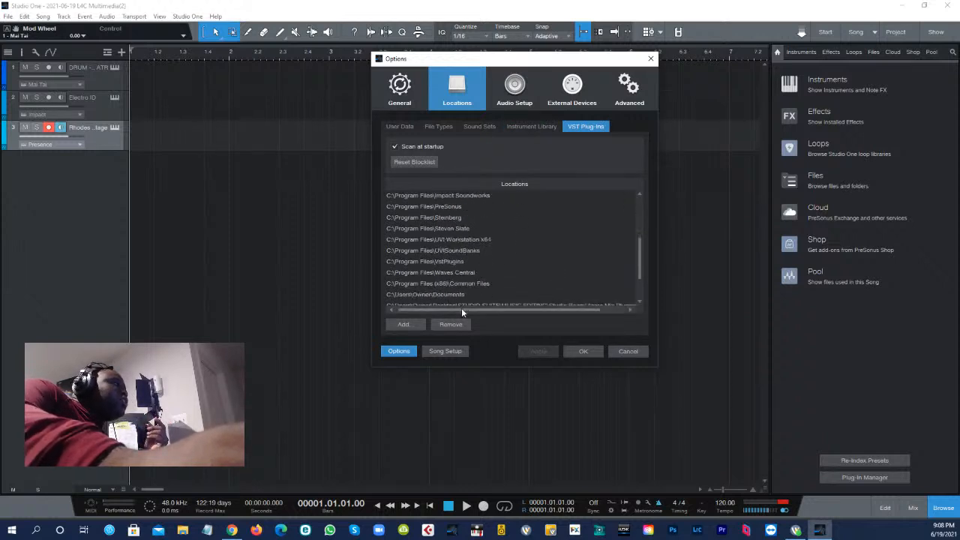
scroll(638, 283, down, 3)
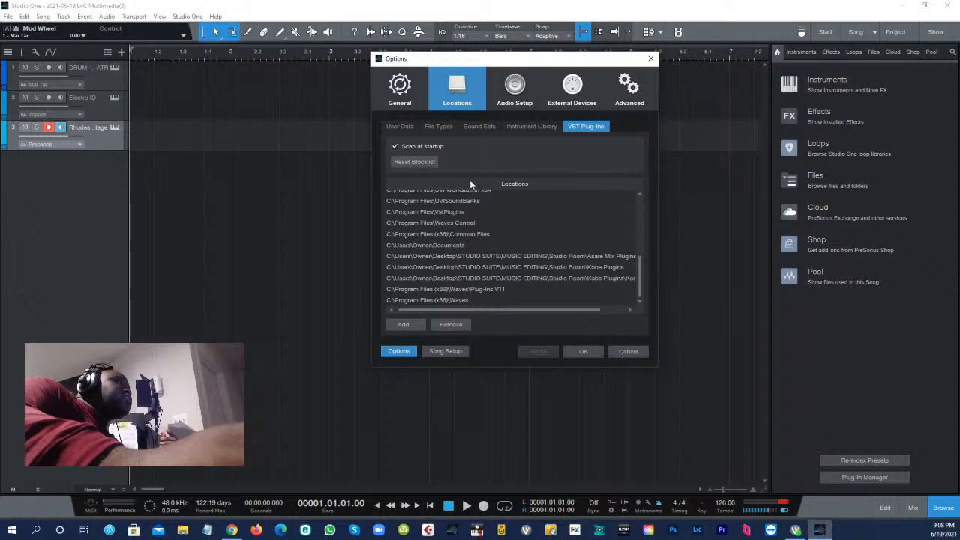
scroll(566, 266, up, 11)
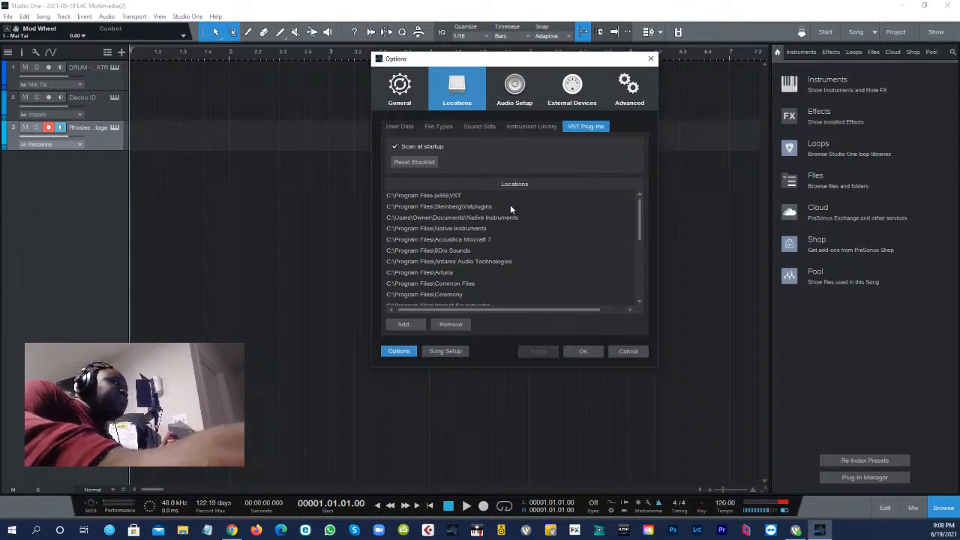
drag(641, 210, 579, 289)
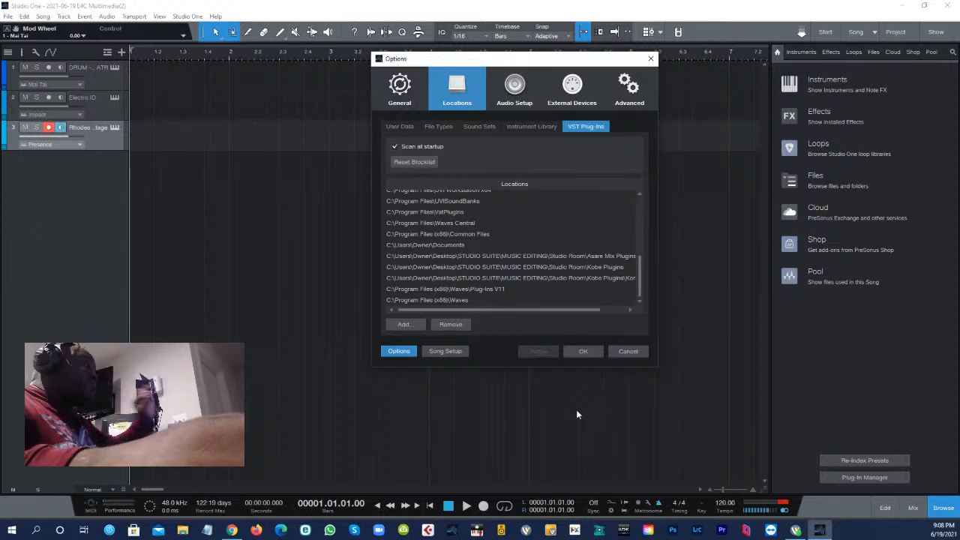
- Highlight the Waves and Common Files folders under Program Files (x86) in the VST locations, and cancel the options
click(489, 299)
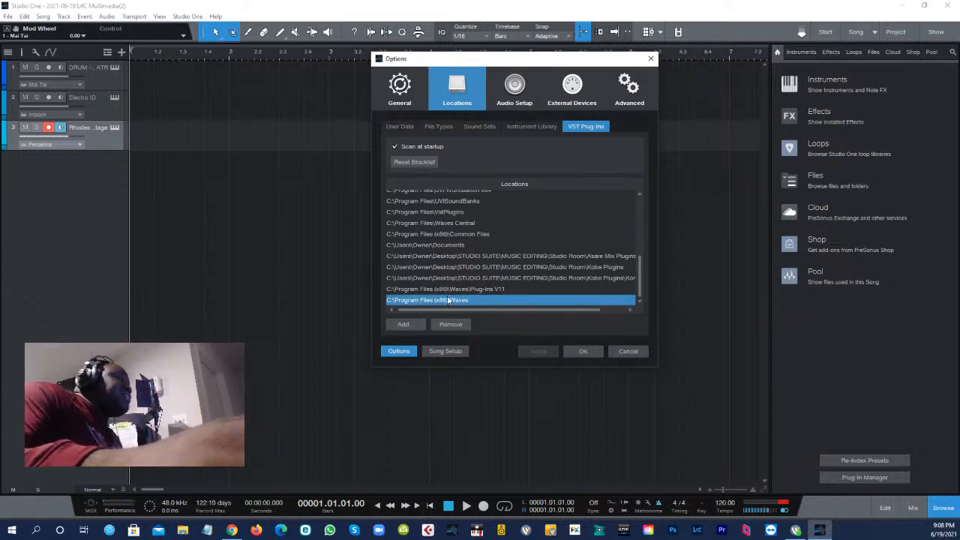
scroll(491, 270, up, 3)
click(475, 267)
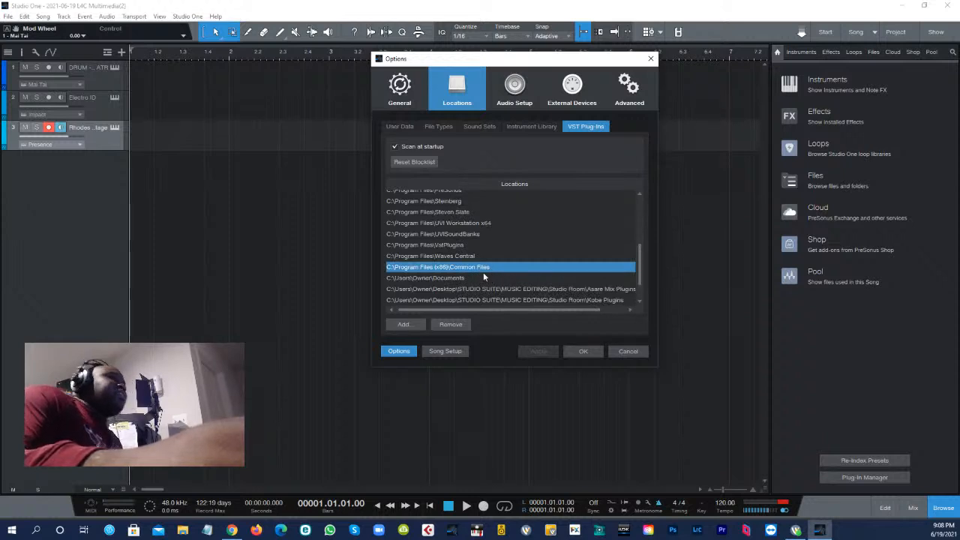
scroll(484, 267, up, 1)
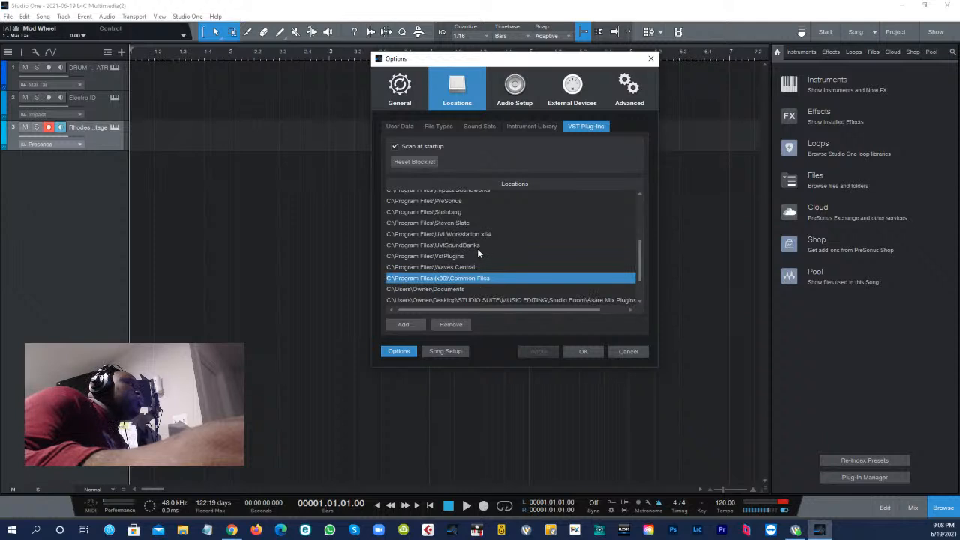
click(627, 352)
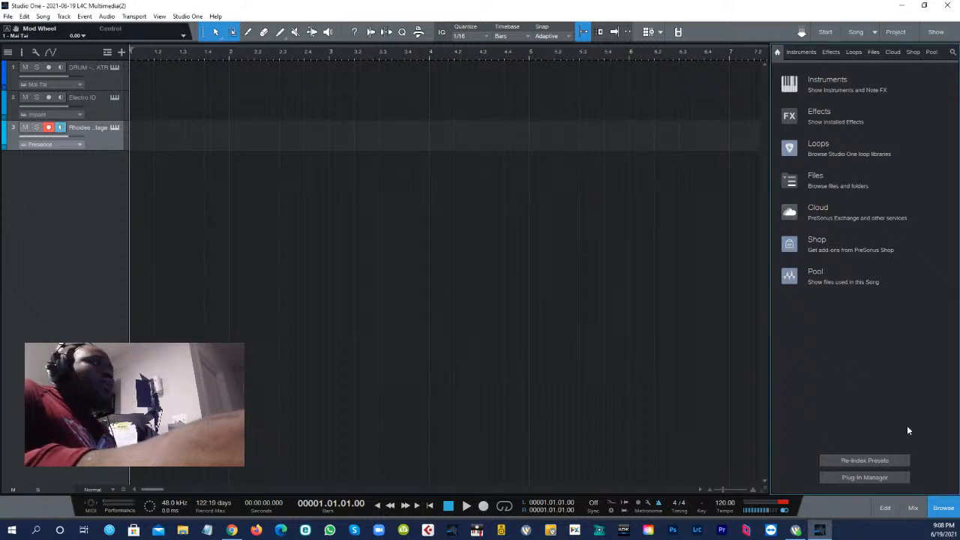
- Return to the instrument browser and show the mixer console below the arrangement
click(801, 53)
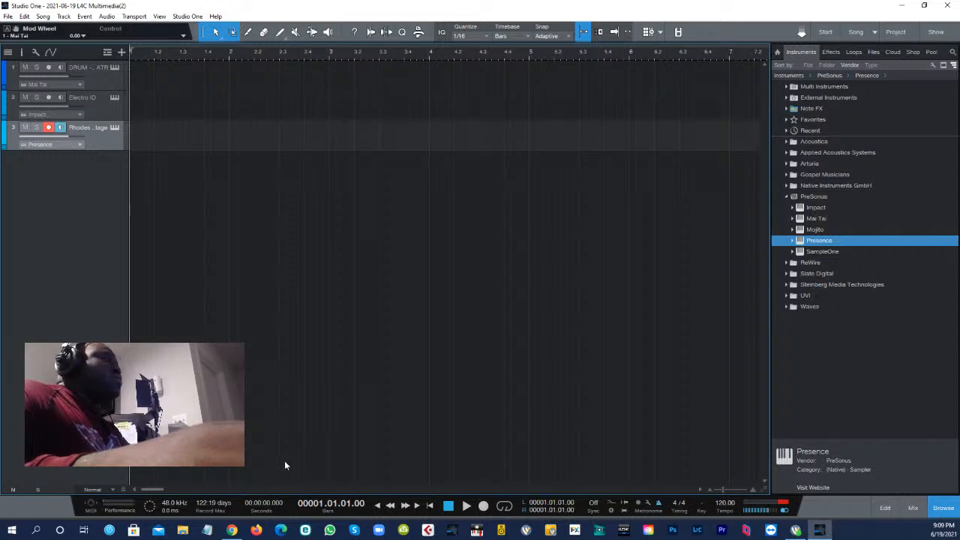
key(F3)
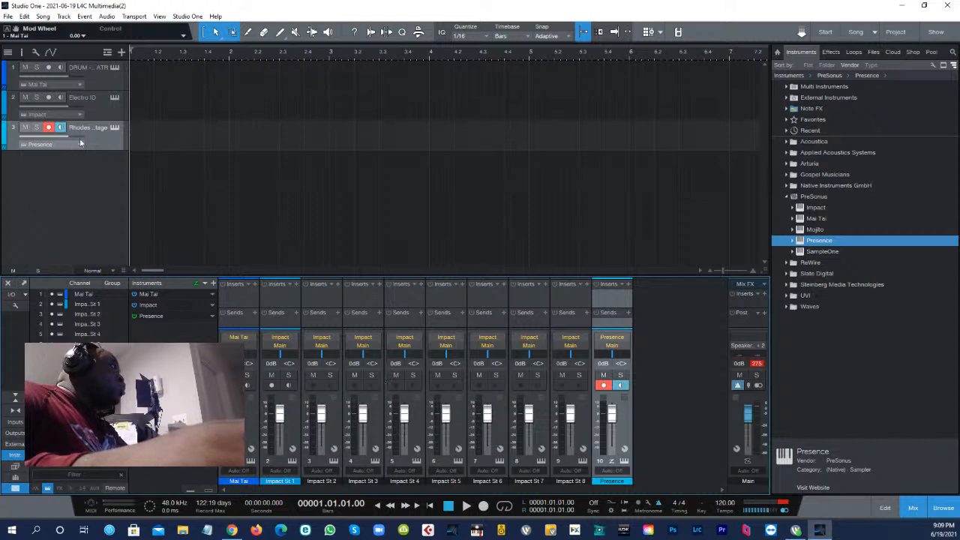
drag(494, 271, 435, 307)
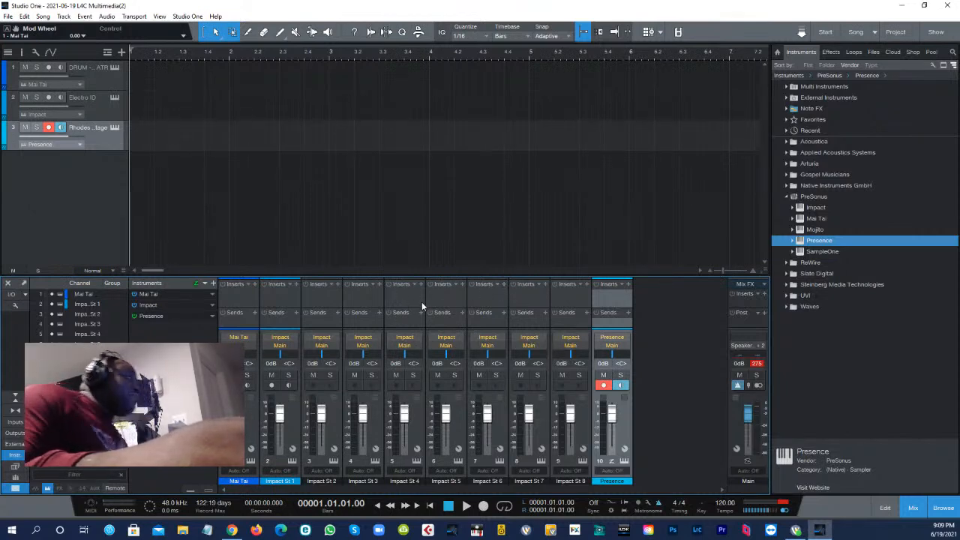
- Add a bus channel and an FX channel to the mixer console
right_click(643, 300)
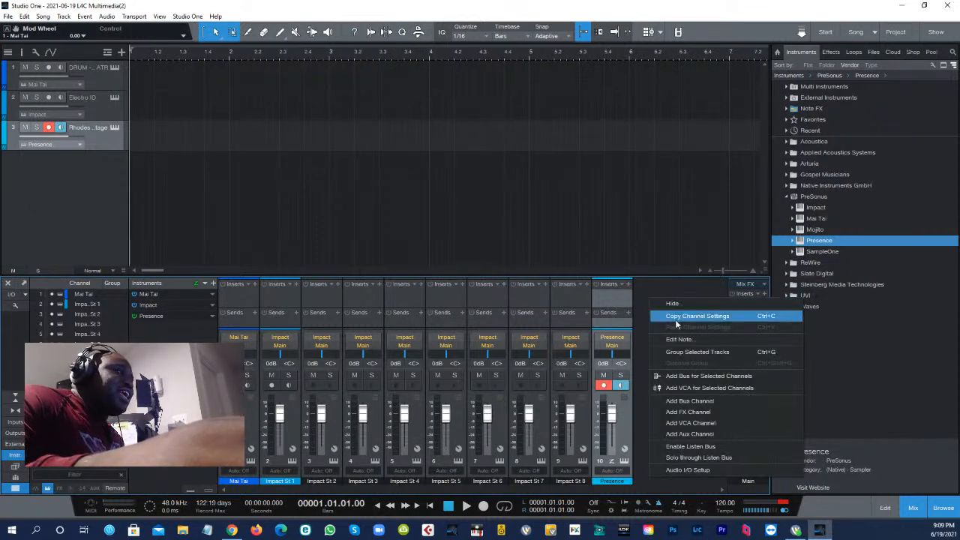
click(692, 402)
right_click(684, 389)
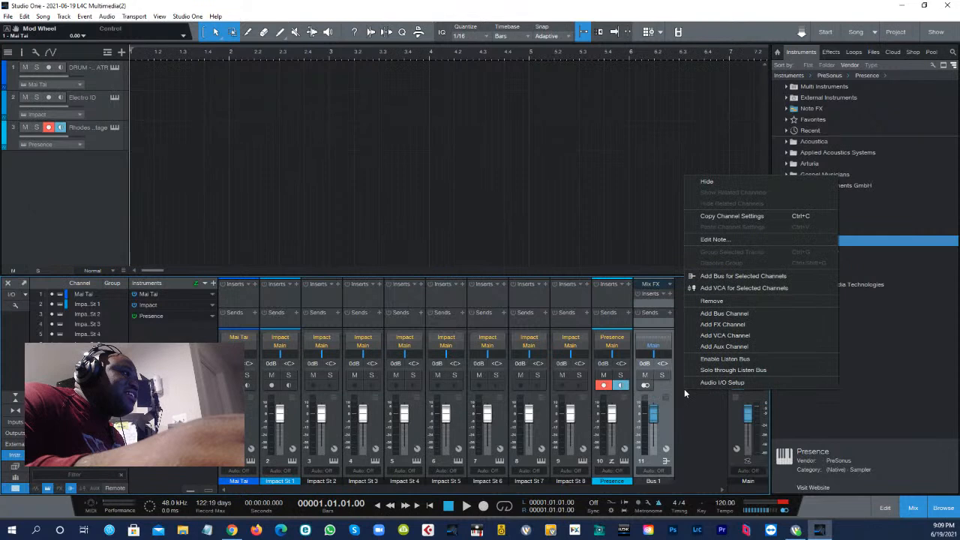
click(737, 331)
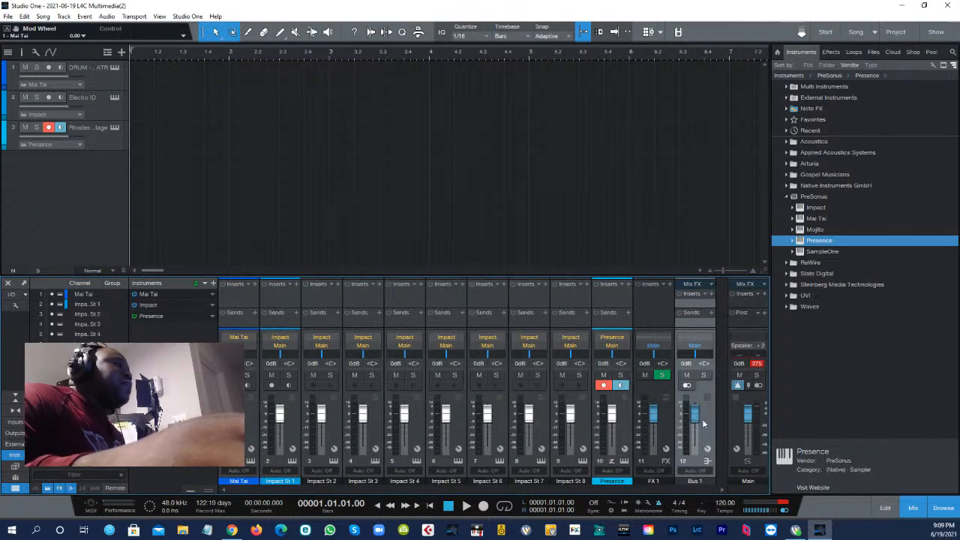
- Remove the FX 1 and Bus 1 channels from the mixer console
click(665, 437)
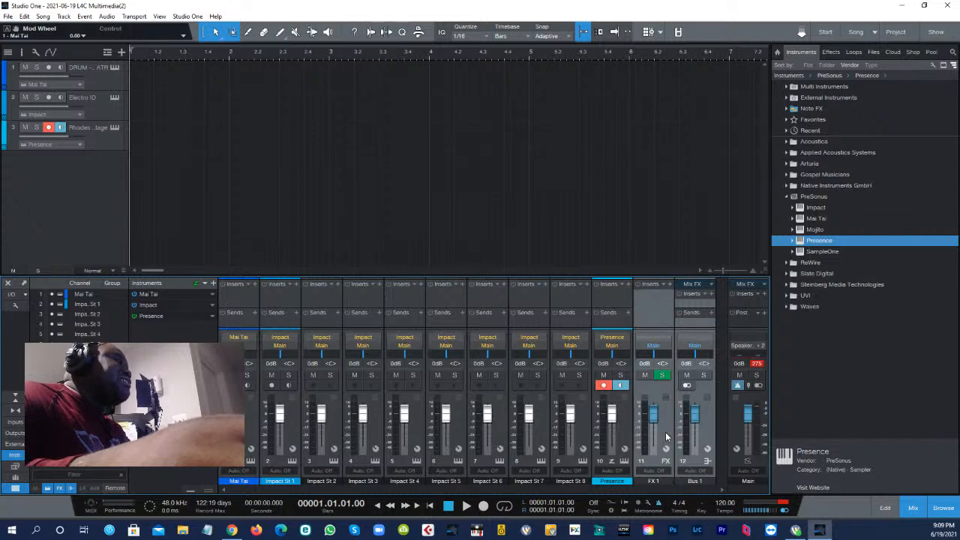
right_click(665, 432)
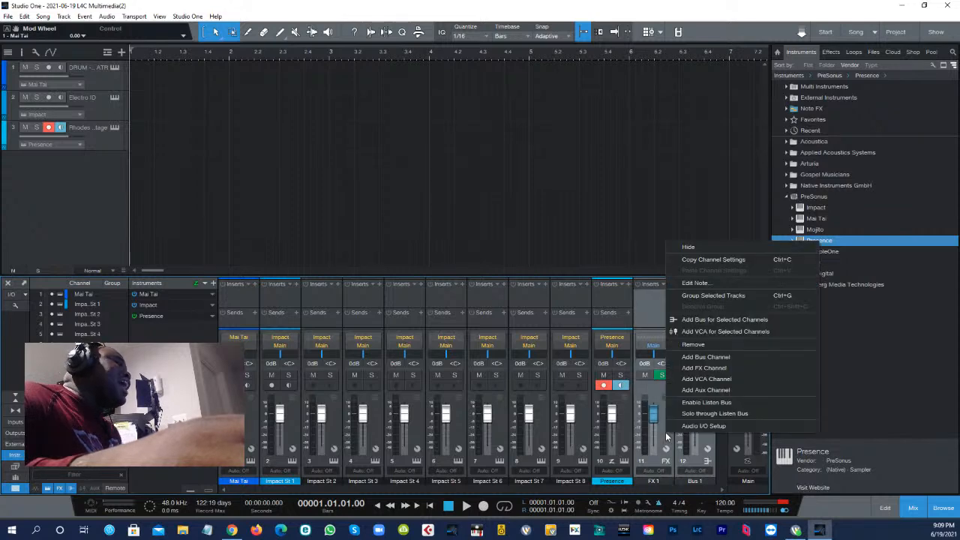
click(701, 344)
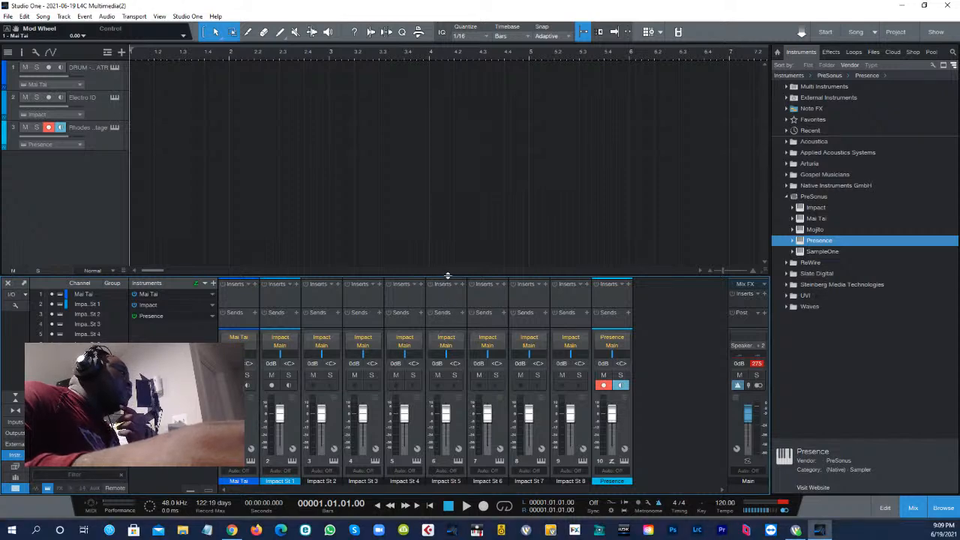
- Enlarge the inserts area of the mixer channels, and switch solo on Impact St 5 on and off
drag(448, 275, 448, 358)
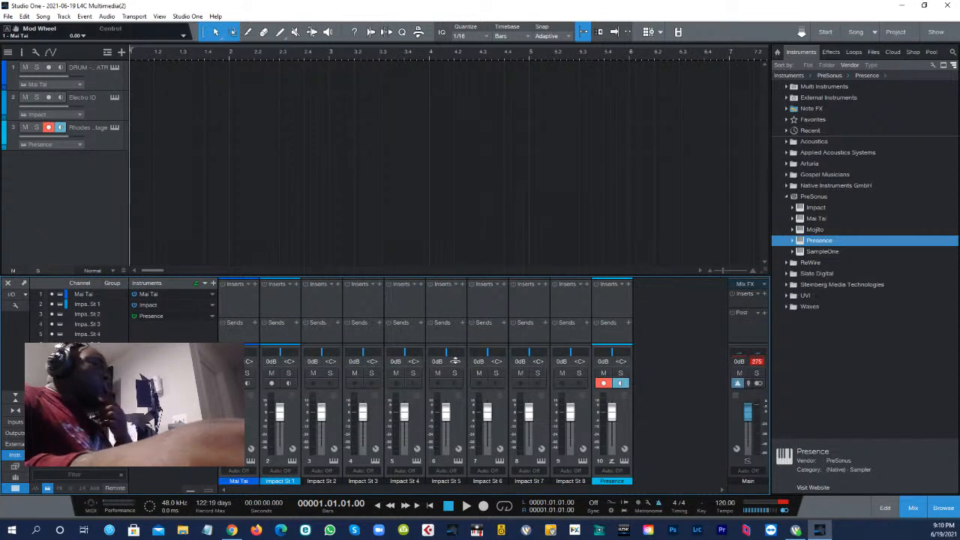
click(455, 374)
click(455, 374)
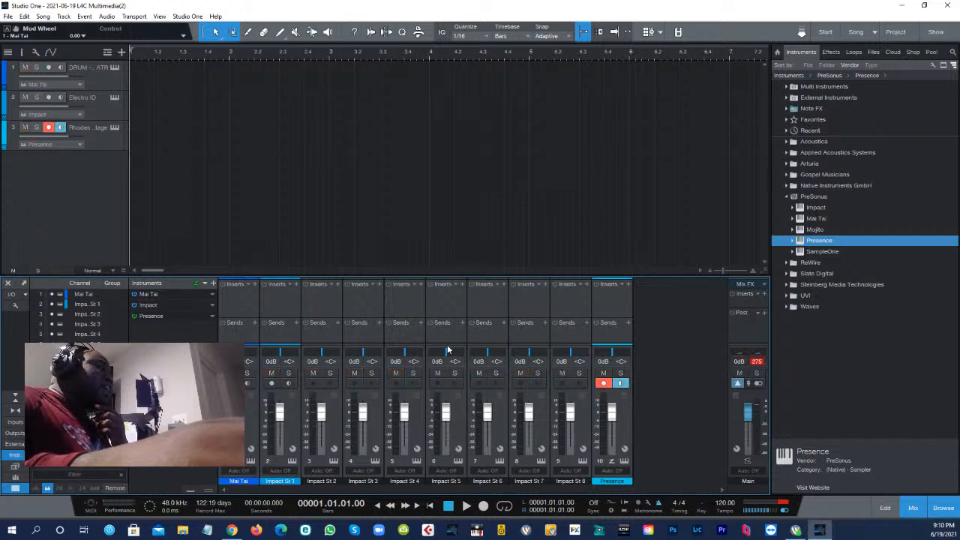
- Shrink the sends area of the mixer channels until the input and output routing of each channel shows
drag(447, 344, 452, 325)
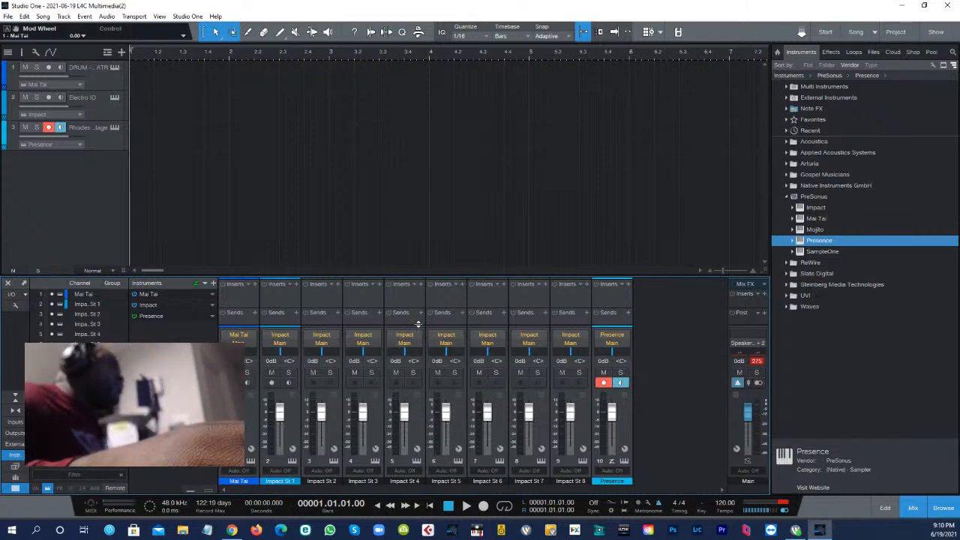
drag(418, 323, 429, 285)
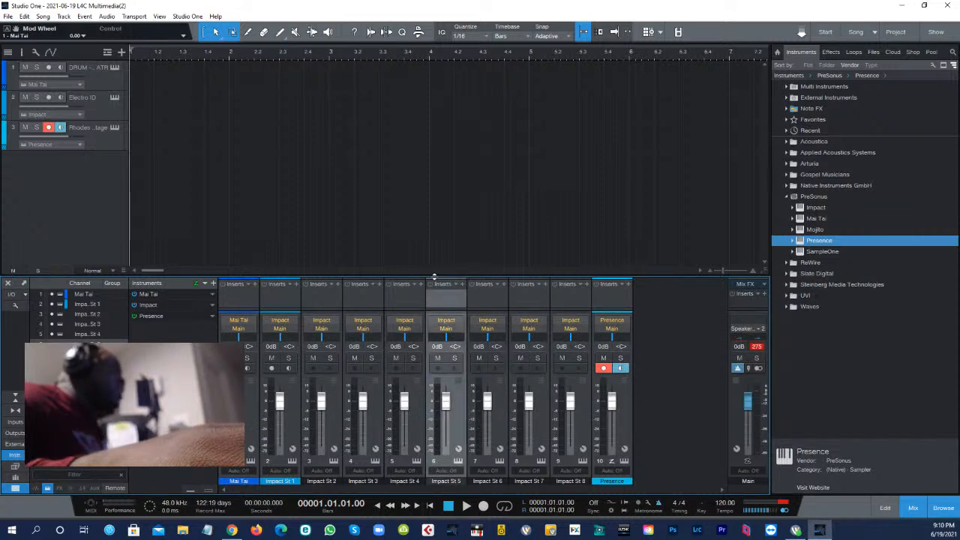
drag(434, 277, 426, 345)
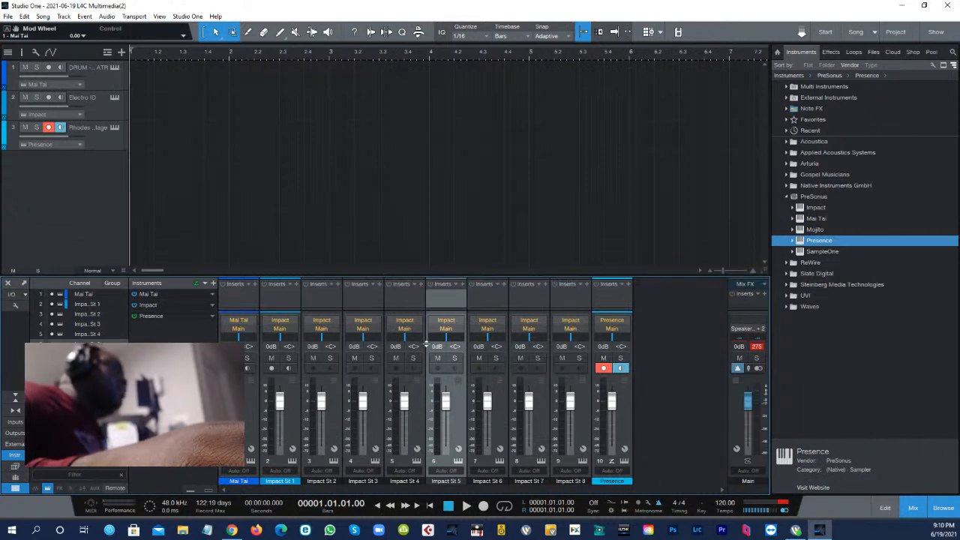
right_click(662, 328)
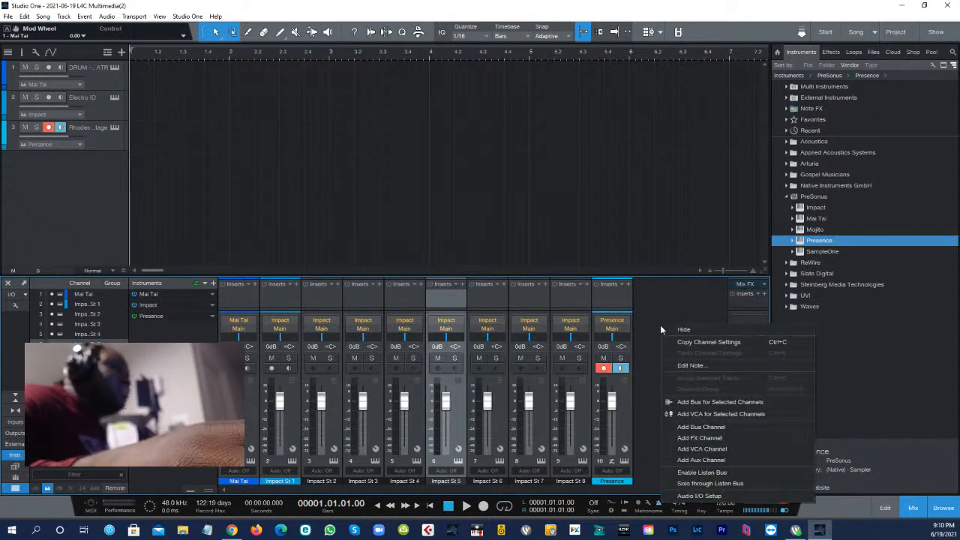
click(639, 298)
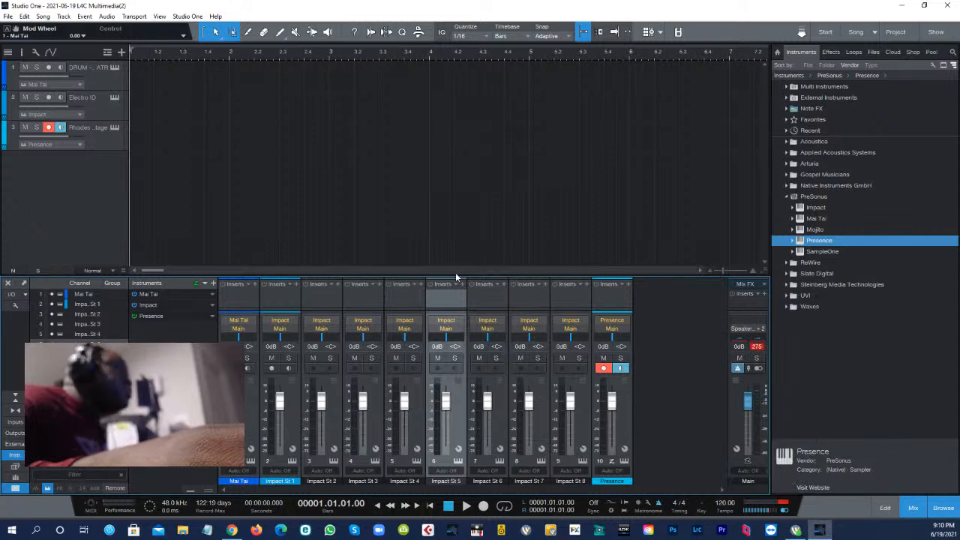
- Enlarge the mixer console, and add sends to two new bus channels on Impact St 5
drag(468, 277, 468, 214)
click(462, 290)
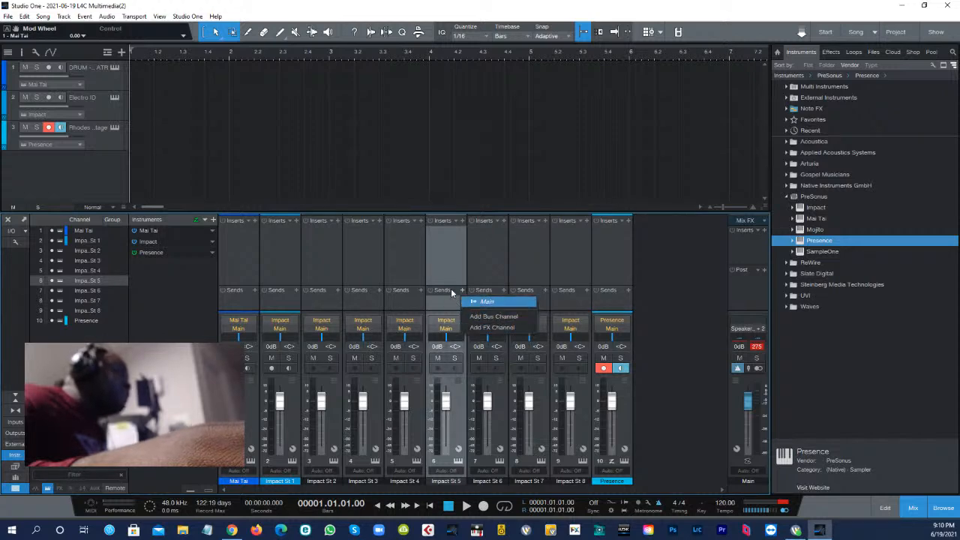
click(491, 316)
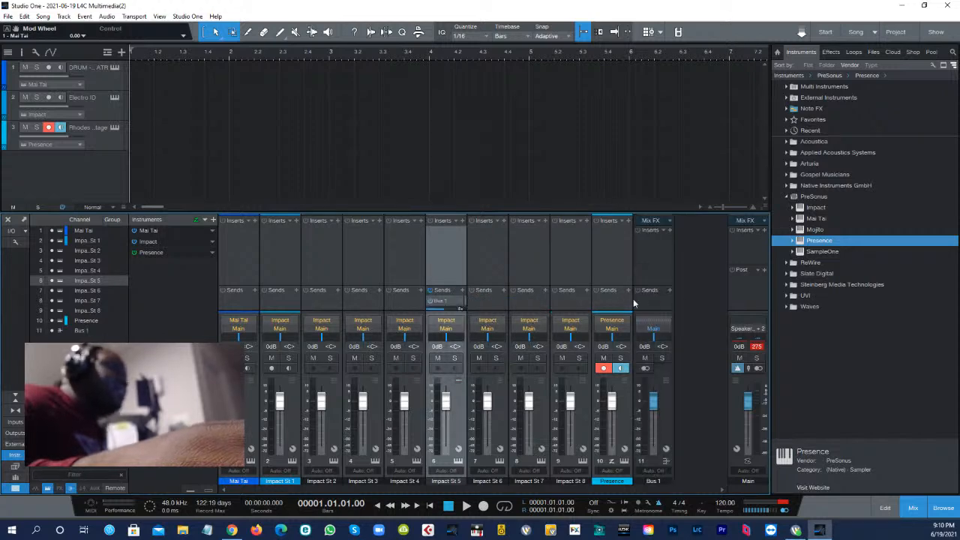
click(459, 301)
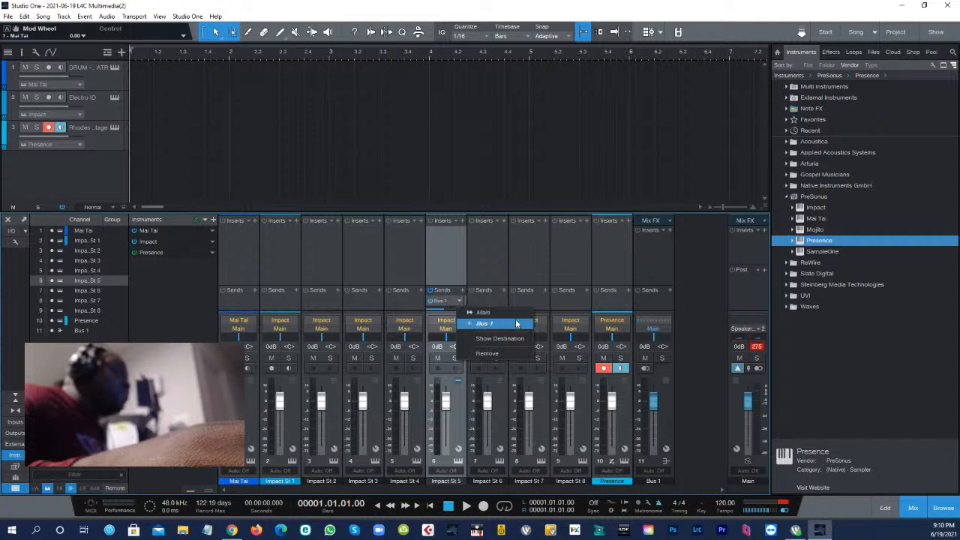
click(464, 291)
click(464, 291)
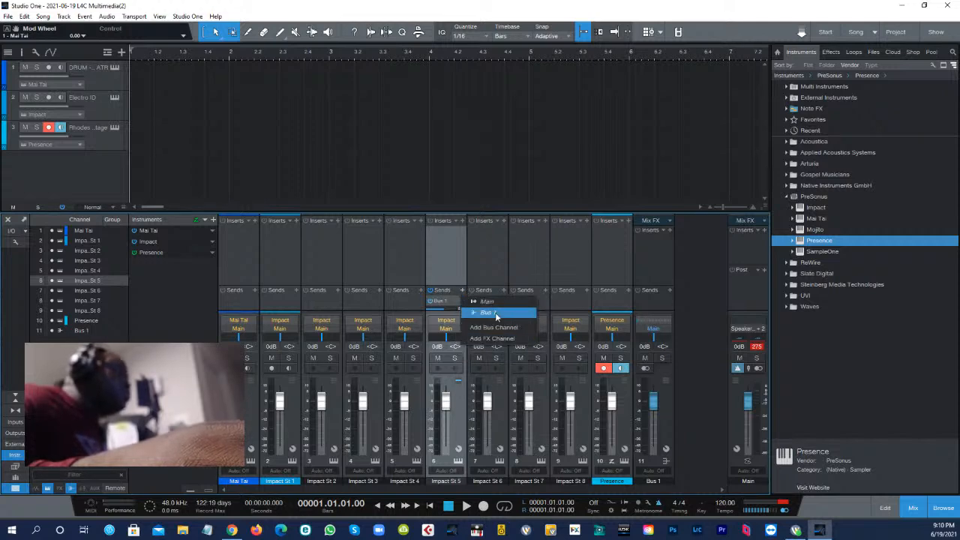
click(516, 328)
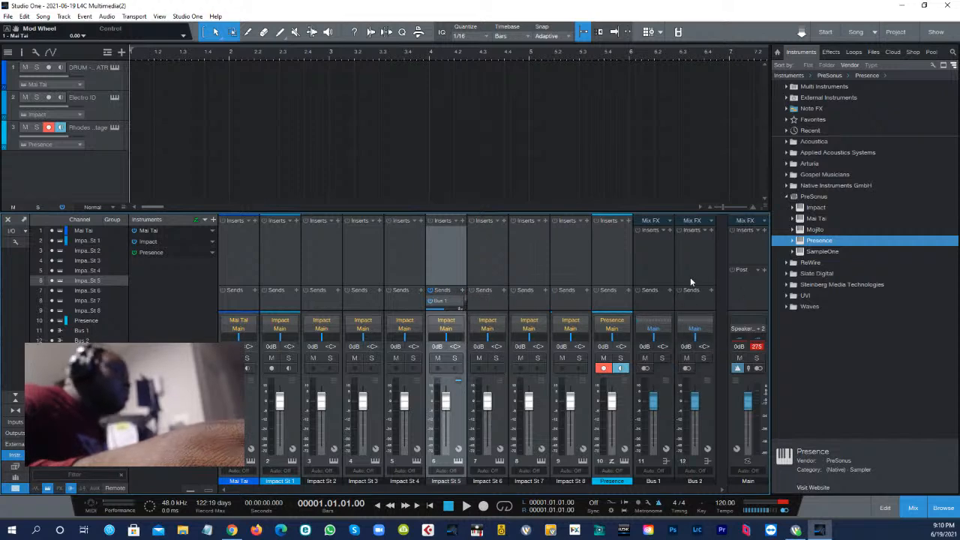
- Enlarge the console and its sends area until both bus sends of Impact St 5 fit, and select the Impact channels
scroll(447, 302, down, 2)
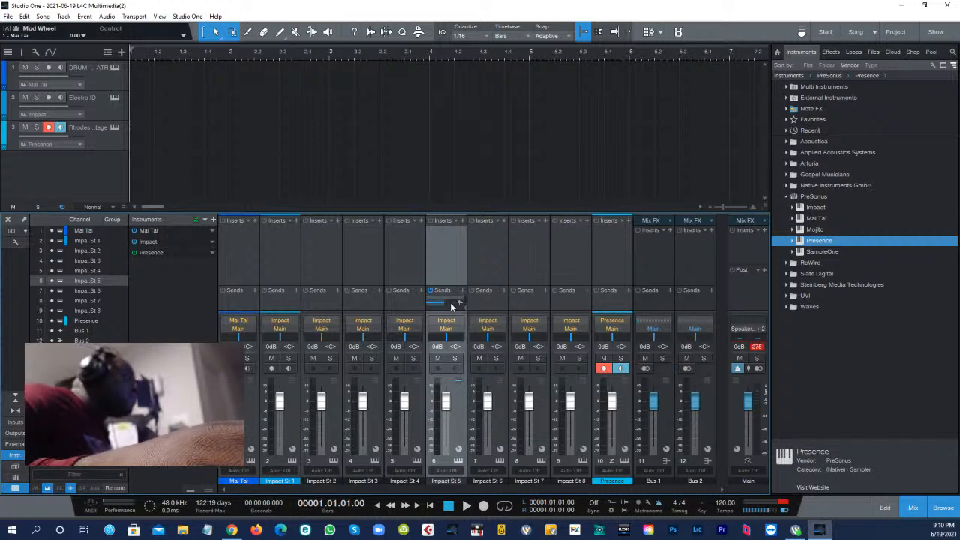
scroll(451, 306, down, 1)
drag(450, 212, 450, 107)
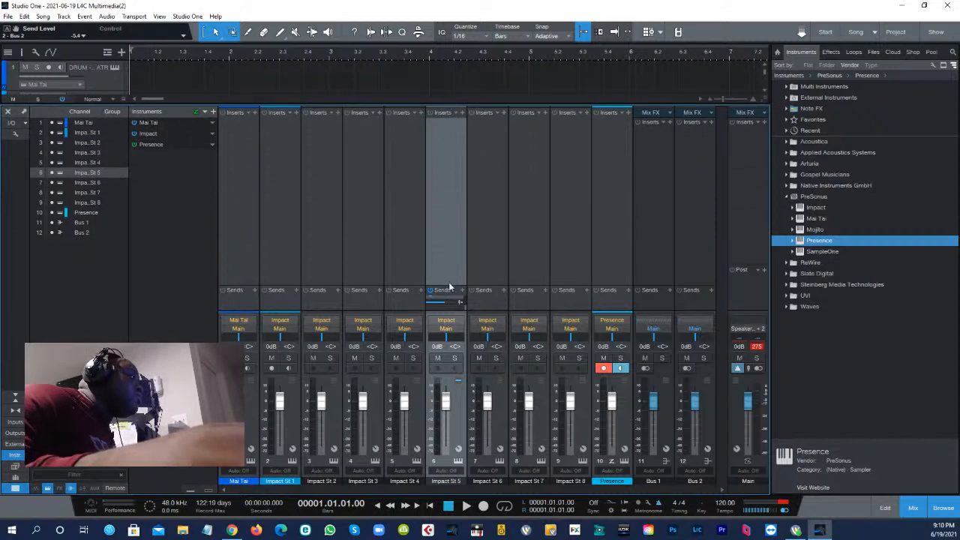
drag(449, 286, 448, 206)
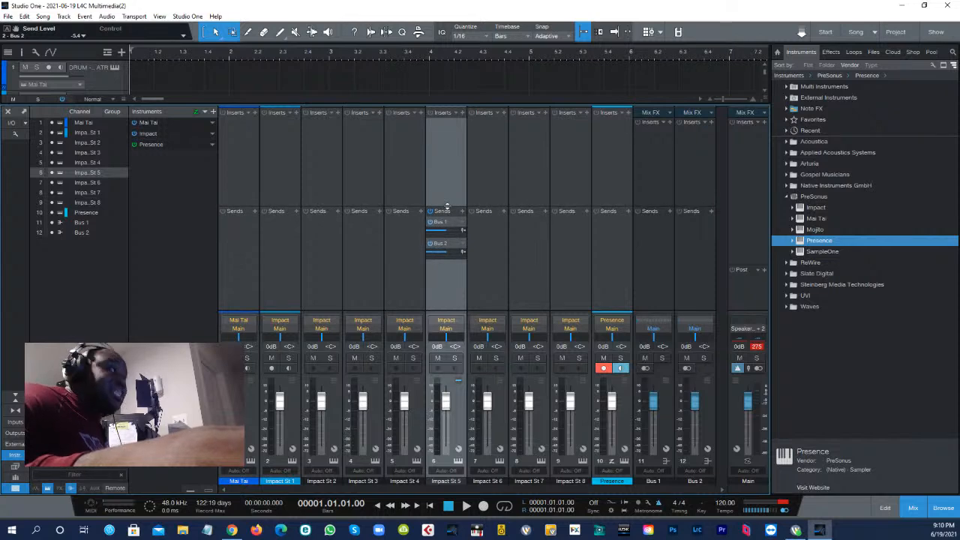
right_click(447, 206)
click(399, 276)
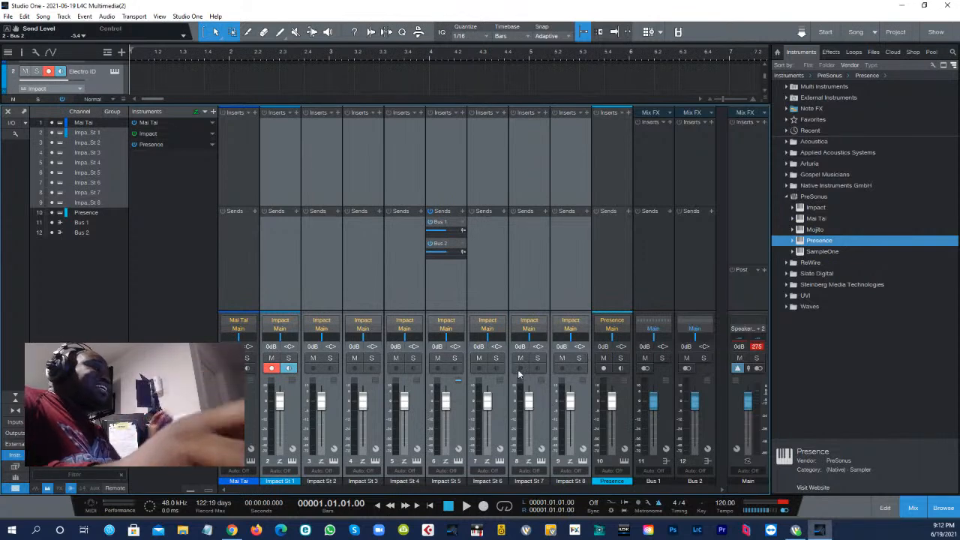
- Switch to Cubase Elements, create an empty project and maximize its window
click(430, 533)
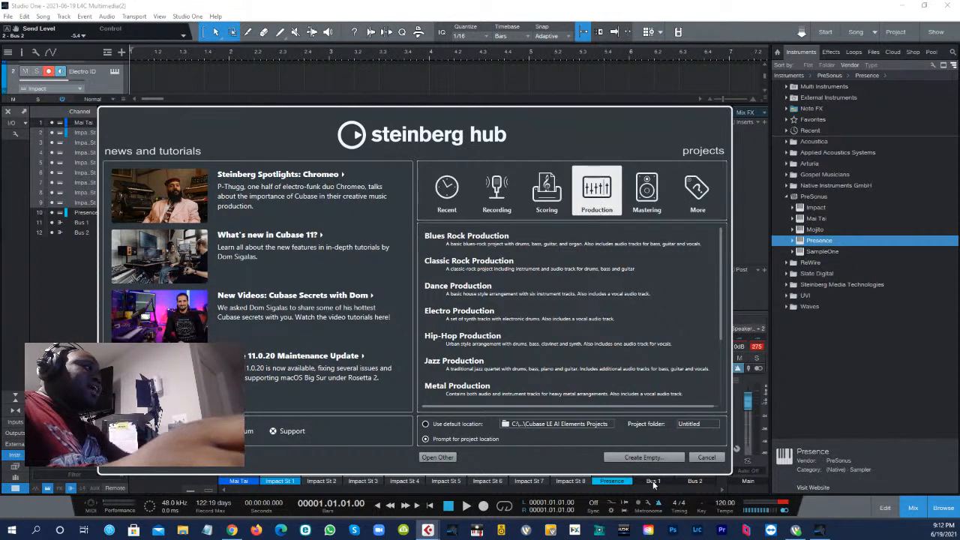
click(644, 457)
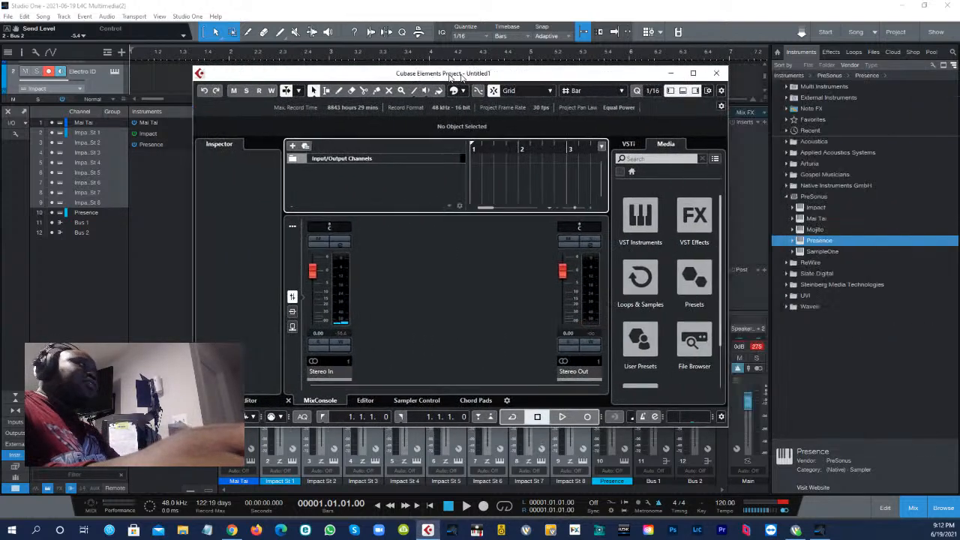
double_click(423, 73)
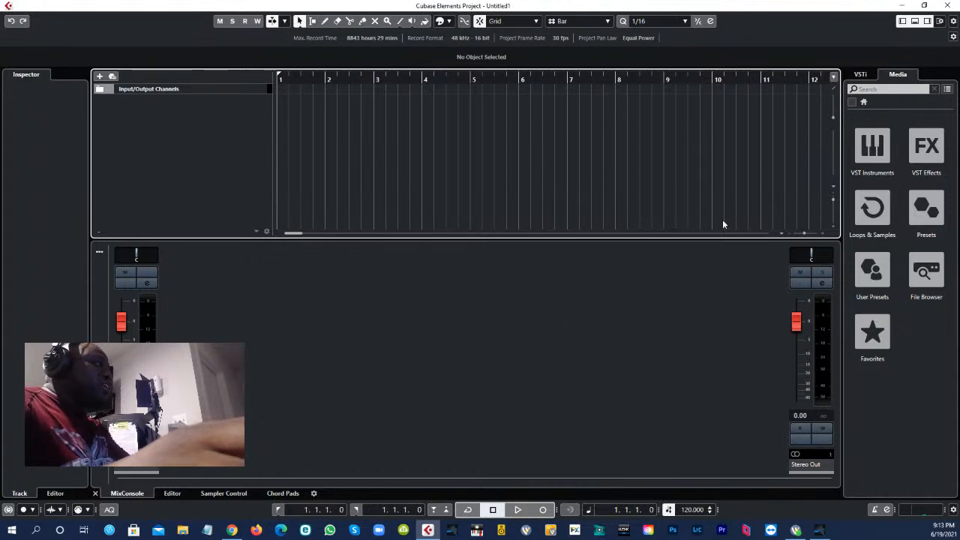
- Look through Cubase's VSTi, media, editor, sampler control, chord pads and MixConsole views, and close it to return to Studio One
click(859, 75)
click(898, 75)
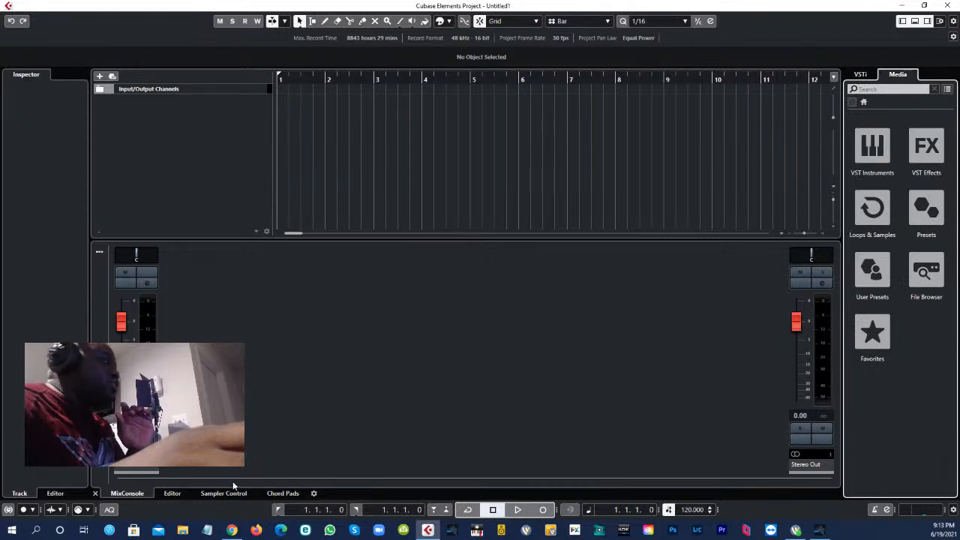
click(179, 492)
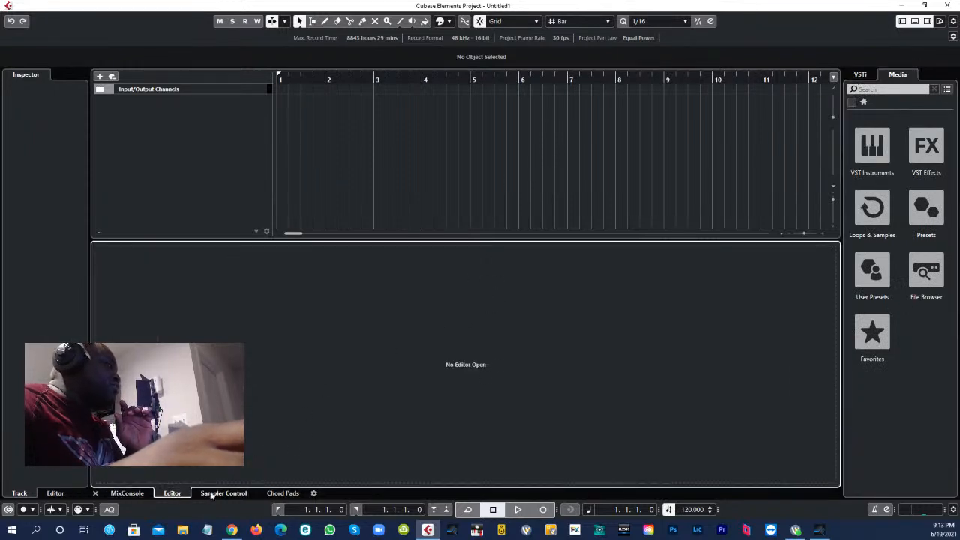
click(218, 494)
click(281, 493)
click(129, 494)
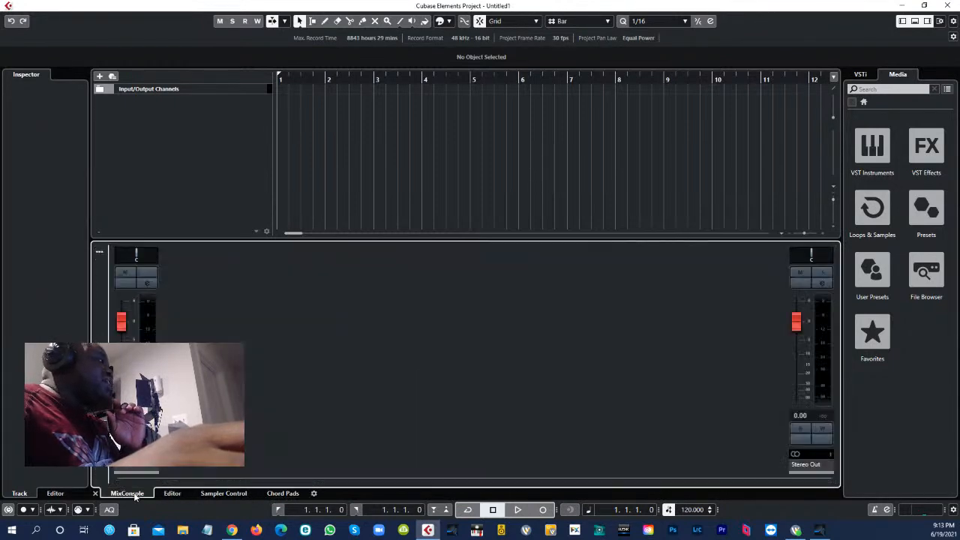
click(950, 10)
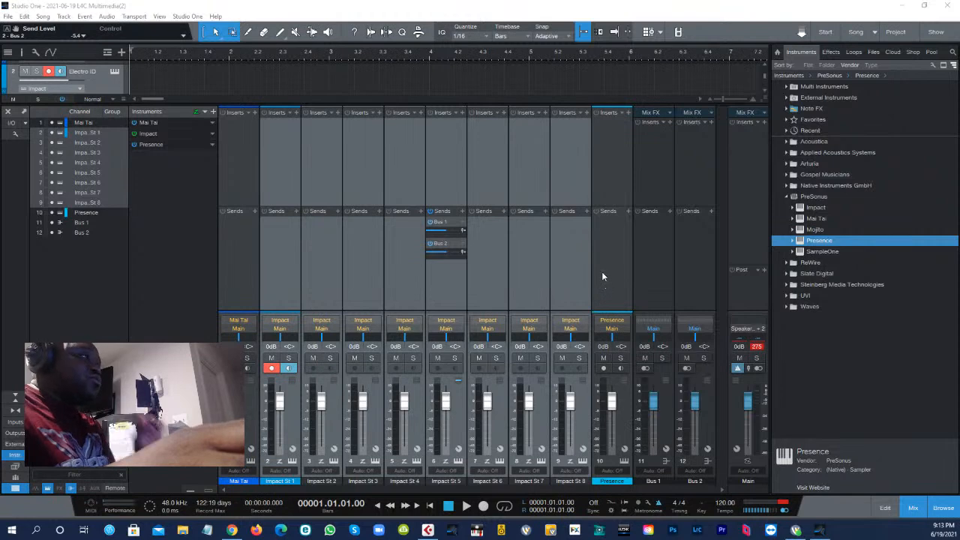
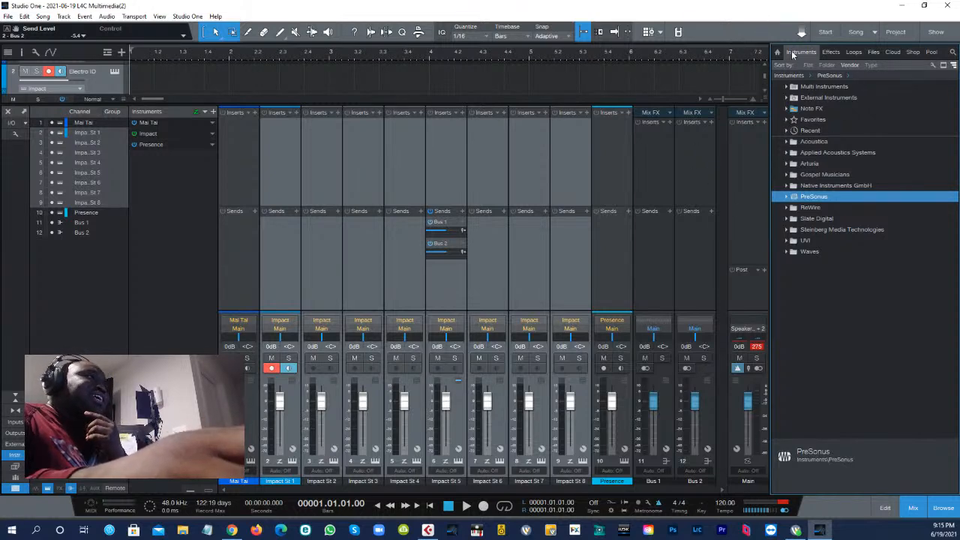
- Look through the browser's effects, loops, files, cloud, shop, pool and instruments sections, ending on its home page
click(831, 52)
click(873, 54)
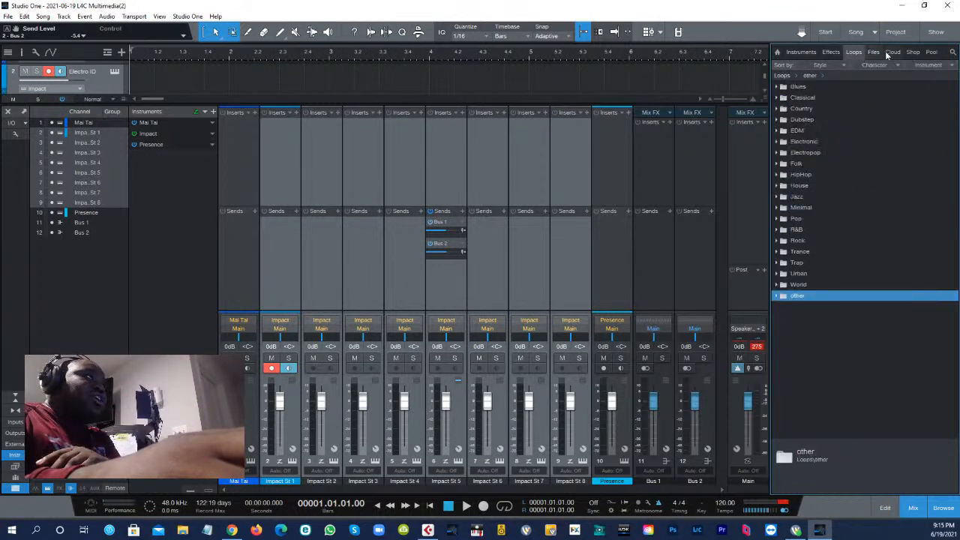
click(892, 54)
click(913, 53)
click(931, 52)
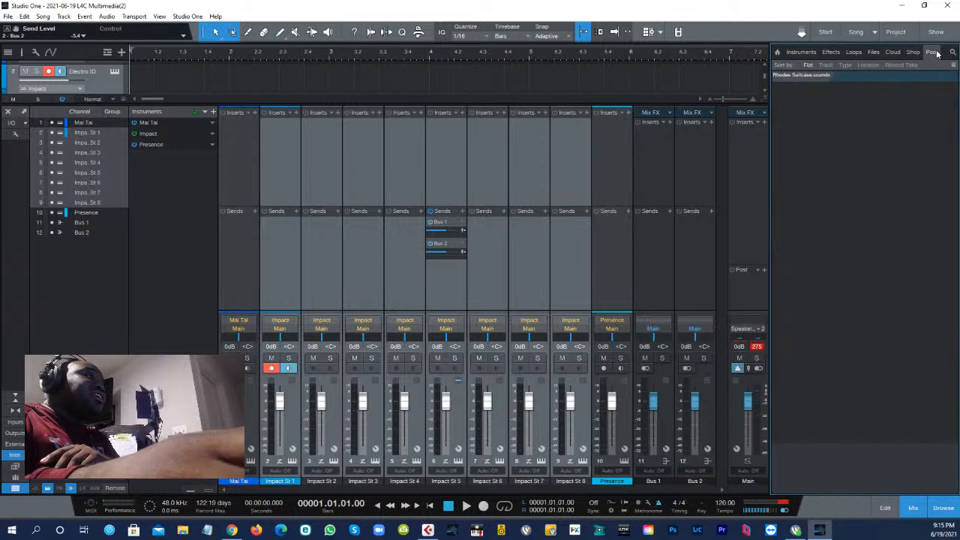
click(831, 52)
click(855, 53)
click(873, 54)
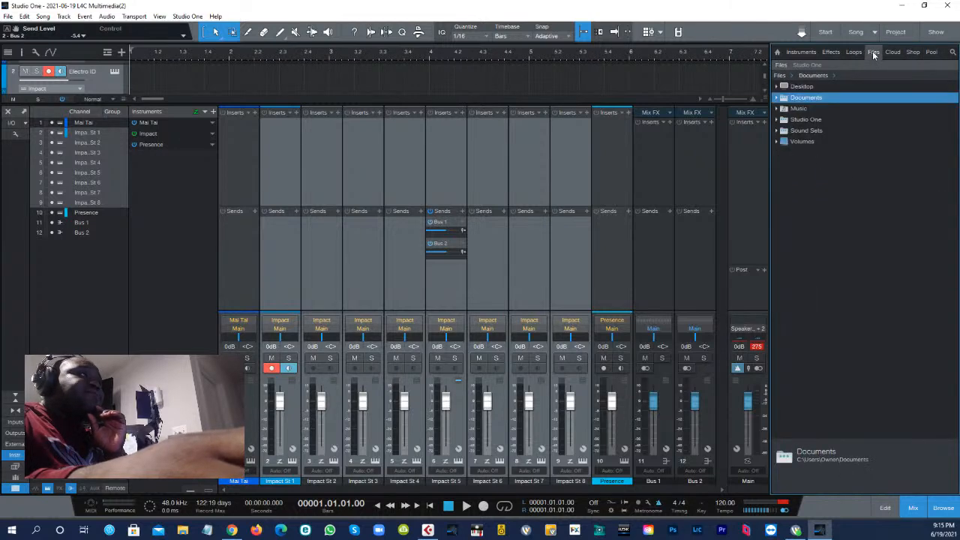
click(893, 54)
click(911, 53)
click(931, 53)
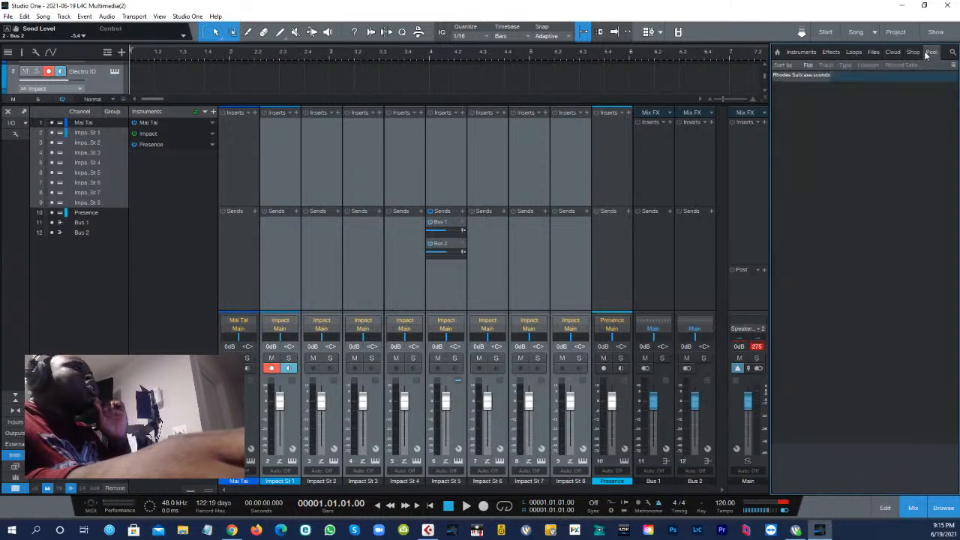
click(800, 53)
click(778, 52)
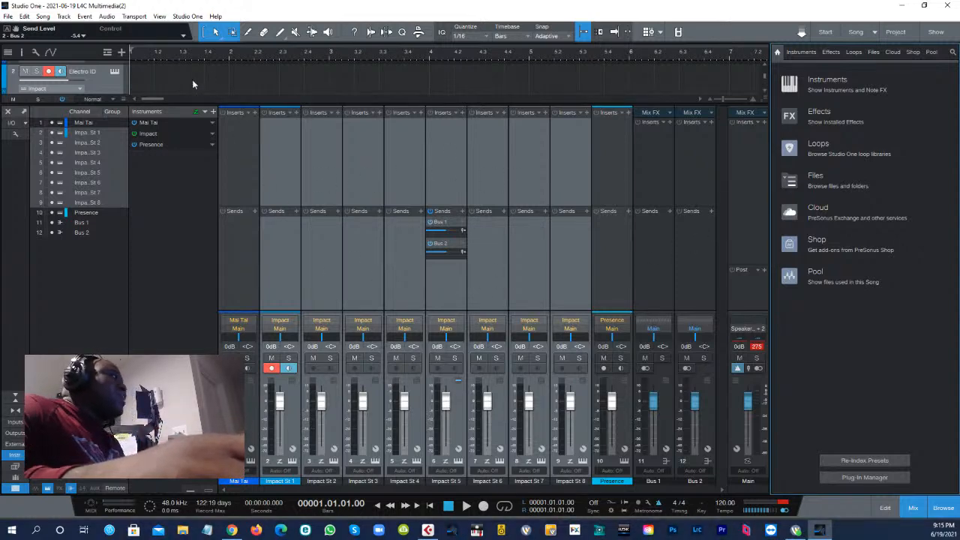
- Shrink the mixer console until all three tracks fit in the arrangement, and start creating a new project
drag(453, 102, 443, 258)
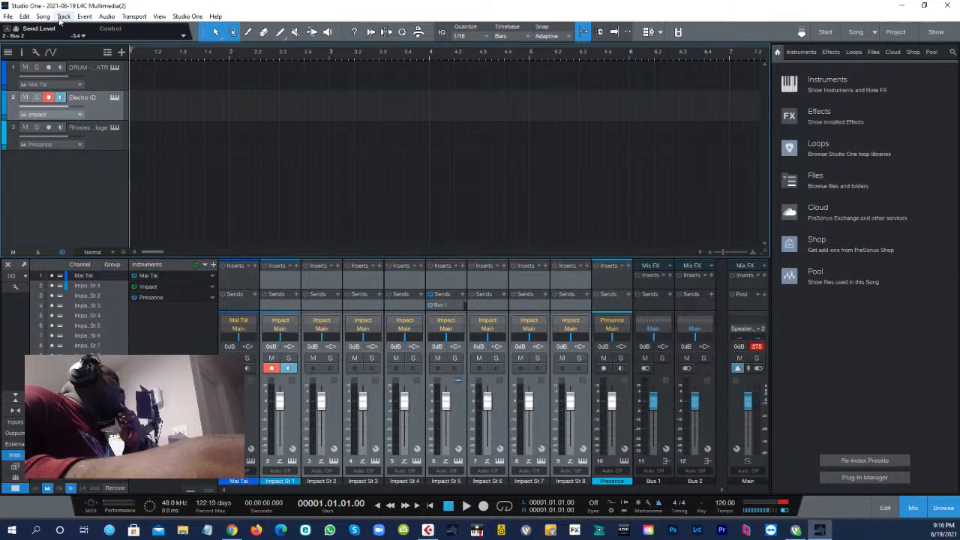
click(44, 17)
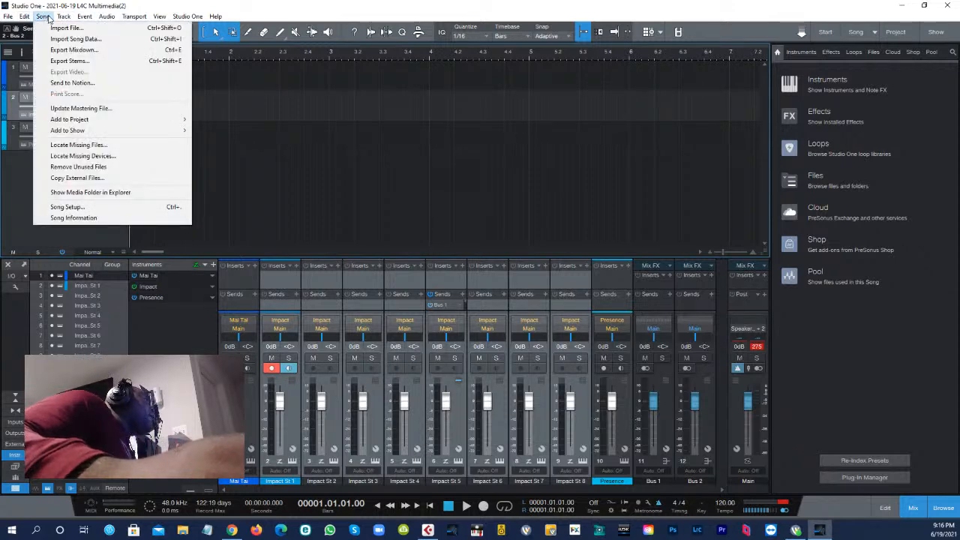
mouse_move(10, 21)
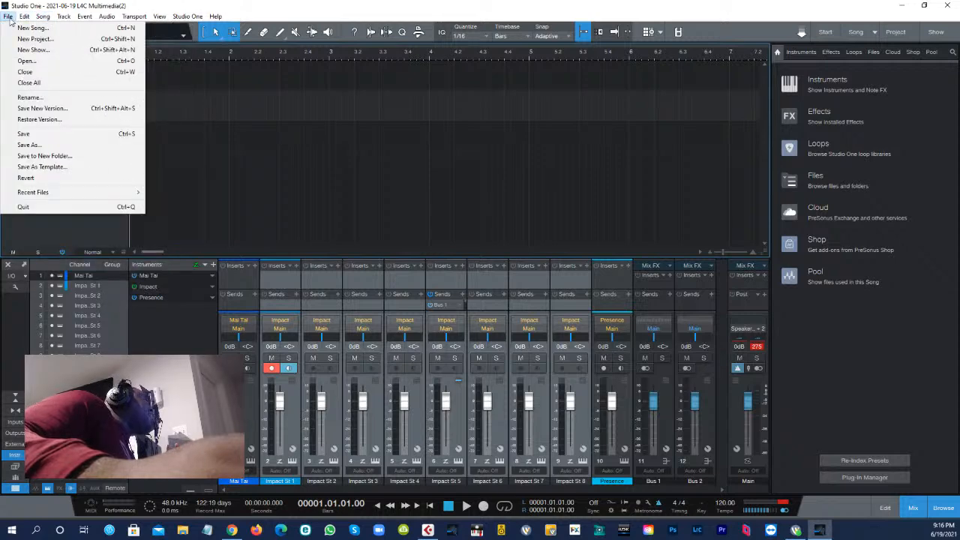
click(52, 40)
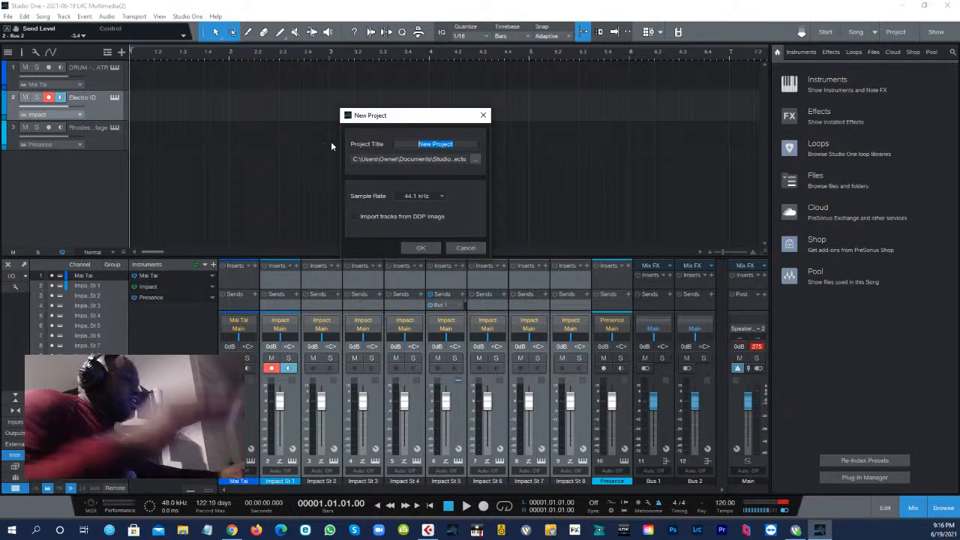
- Set the new project's title to Song 1 Master
text(Maister)
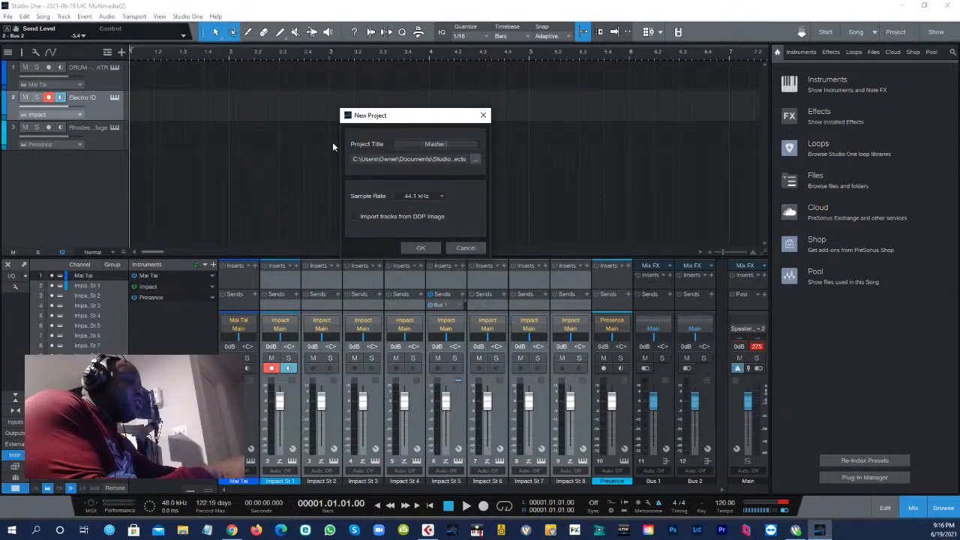
key(BackSpace)
key(BackSpace)
key(BackSpace)
key(BackSpace)
key(BackSpace)
text(Song)
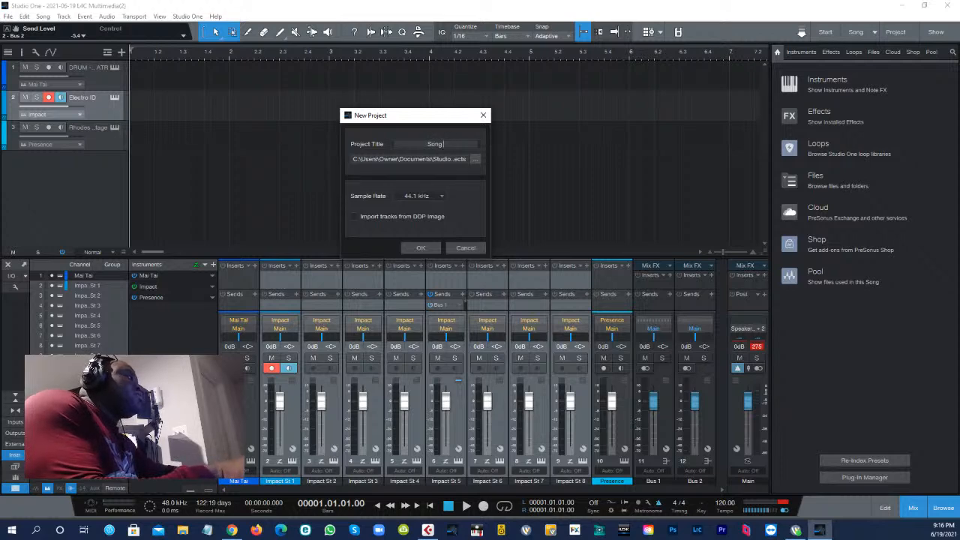
text( 1 Master)
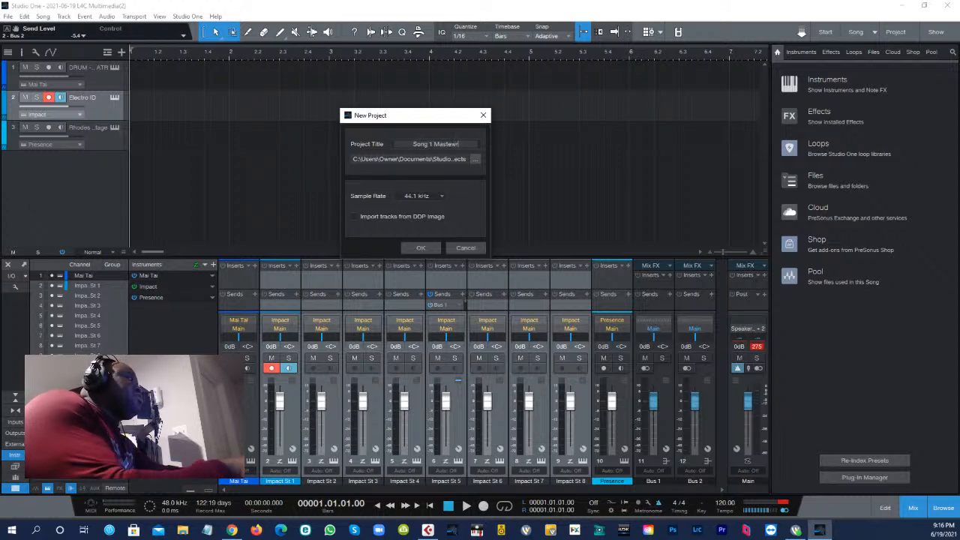
key(BackSpace)
key(BackSpace)
text(r)
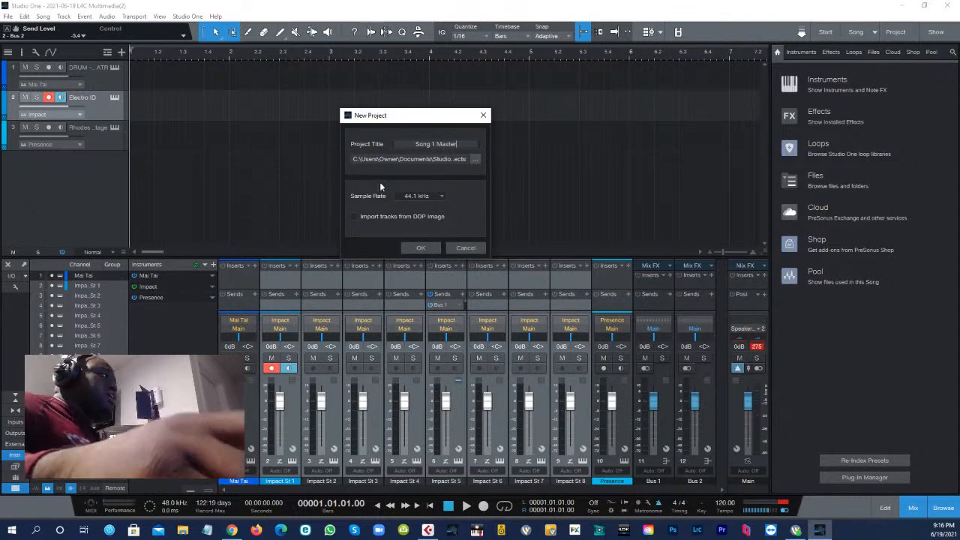
- Create the Song 1 Master project with a 44.1 kHz sample rate
click(421, 248)
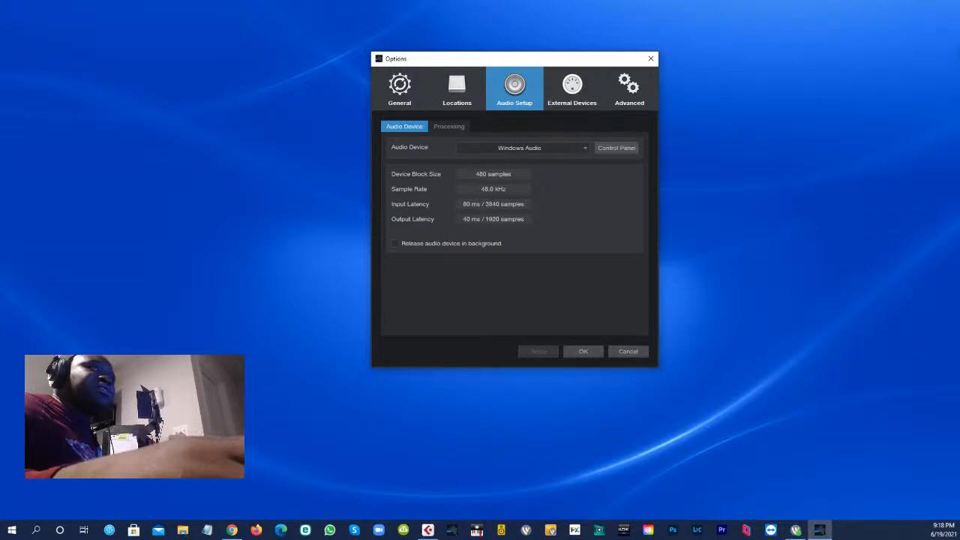
- Dismiss the audio setup options and maximize the start window
click(416, 38)
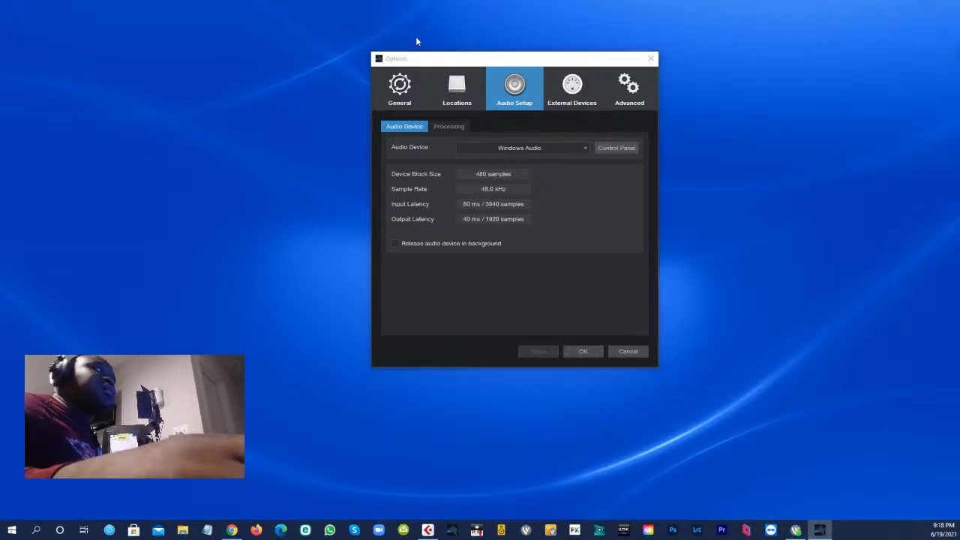
click(634, 350)
drag(959, 49, 323, 17)
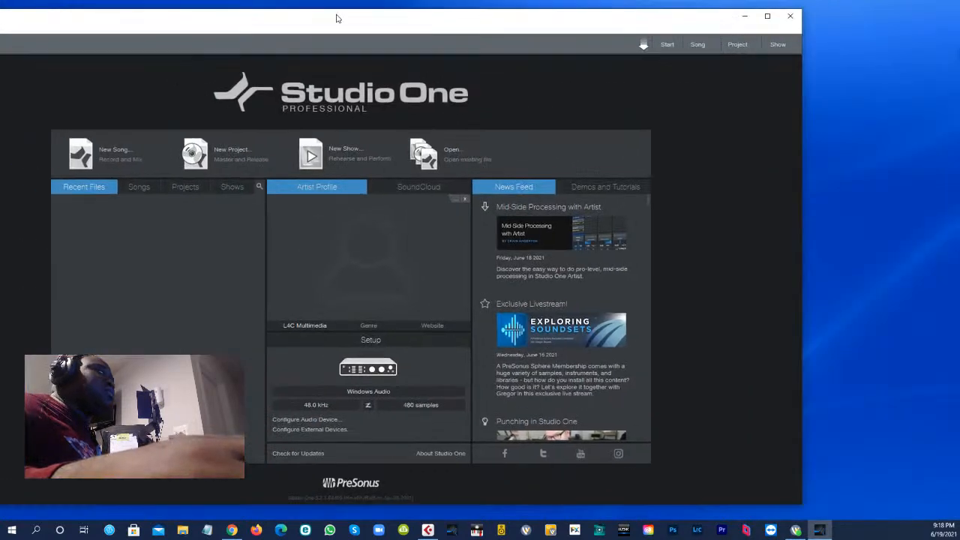
double_click(336, 15)
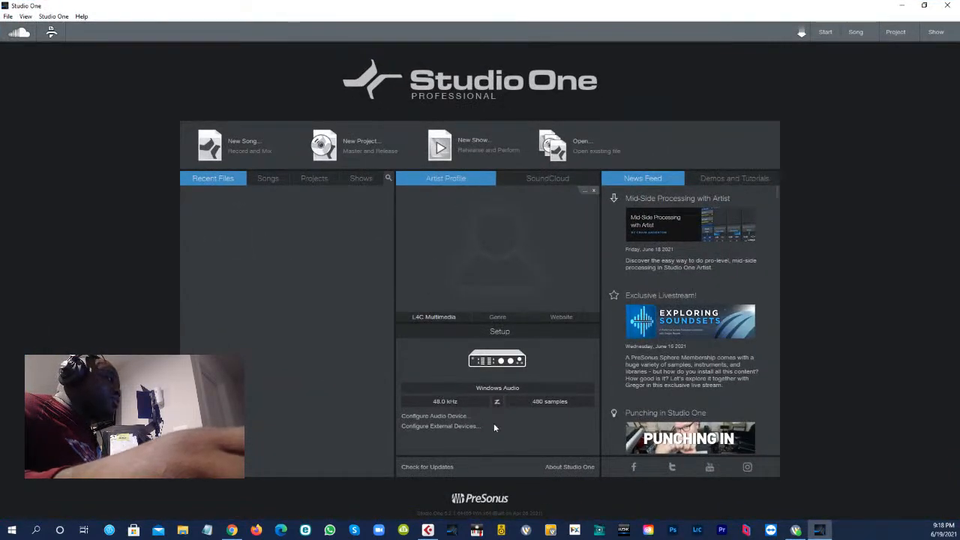
- Set the audio device to Focusrite USB in the audio setup
click(499, 389)
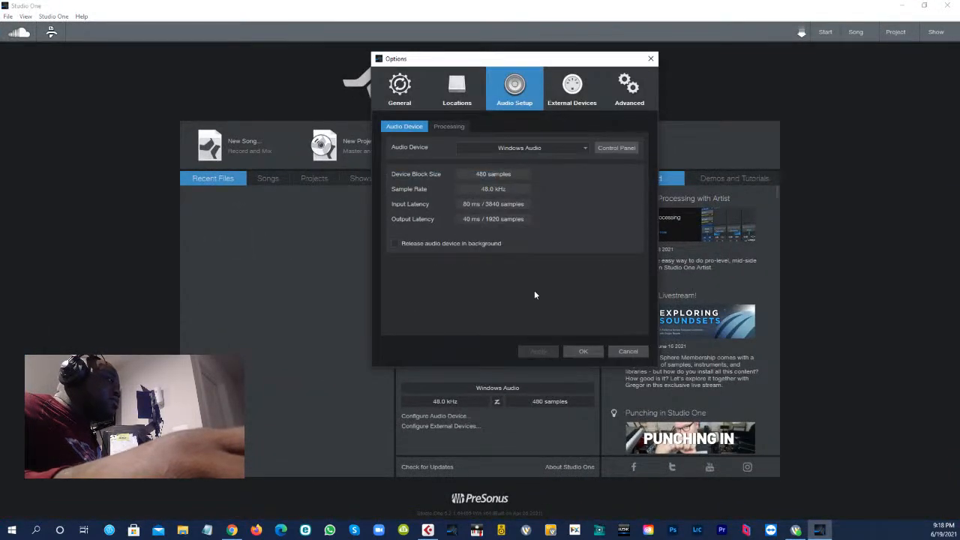
click(527, 152)
click(548, 167)
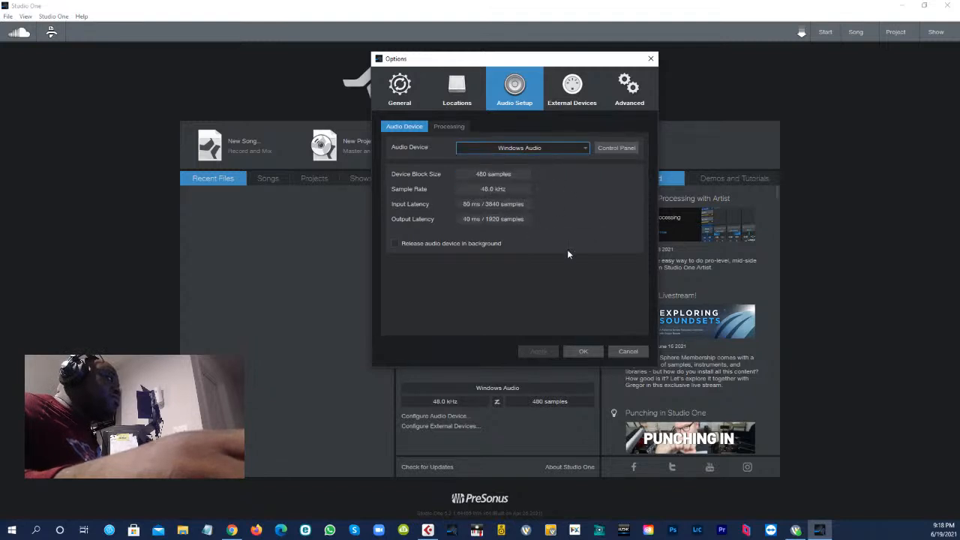
click(525, 147)
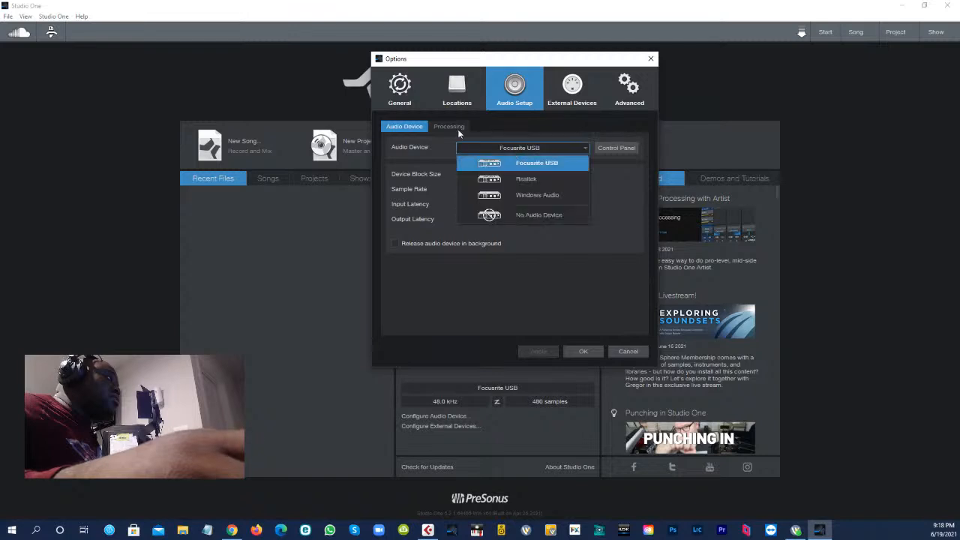
click(555, 165)
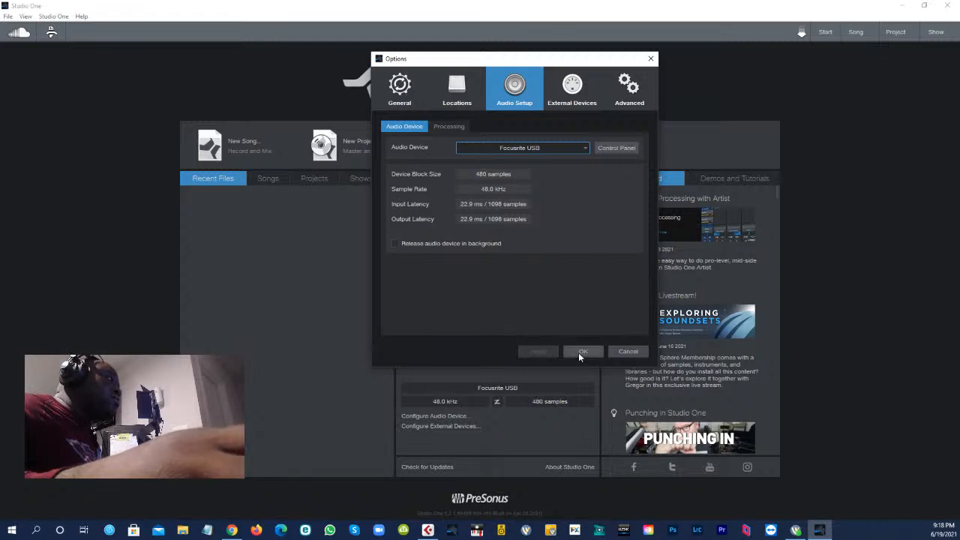
- Set the Scarlett 2i2 buffer size to 192 samples and accept the audio setup
click(614, 148)
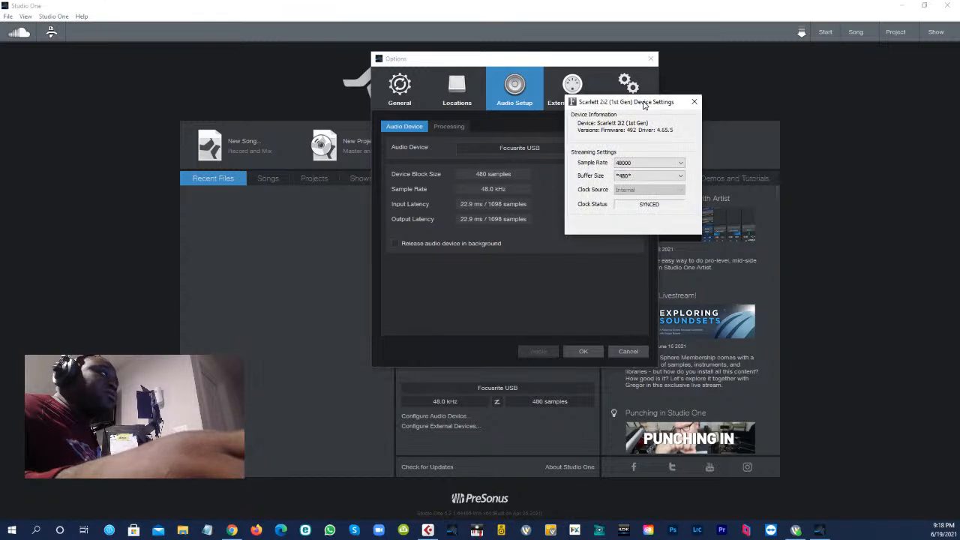
click(640, 179)
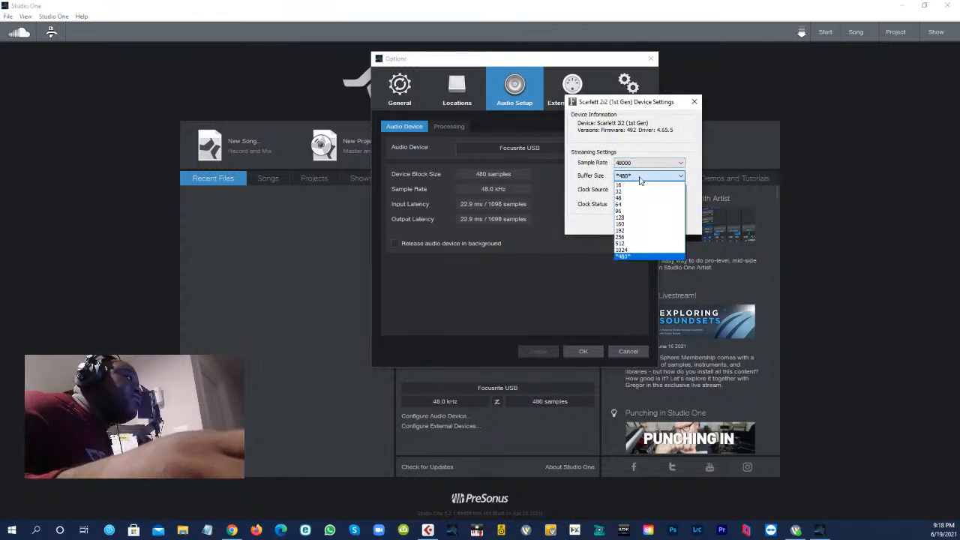
click(639, 230)
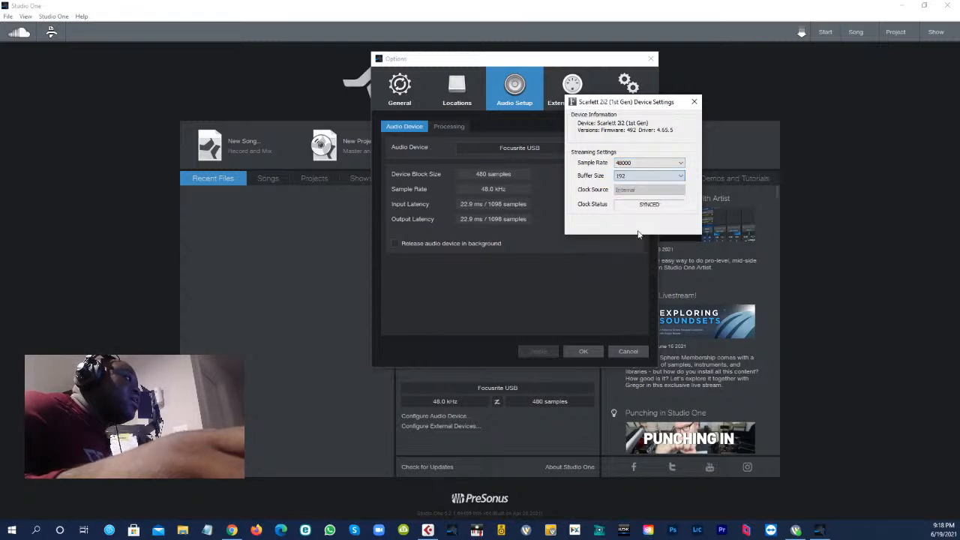
click(693, 102)
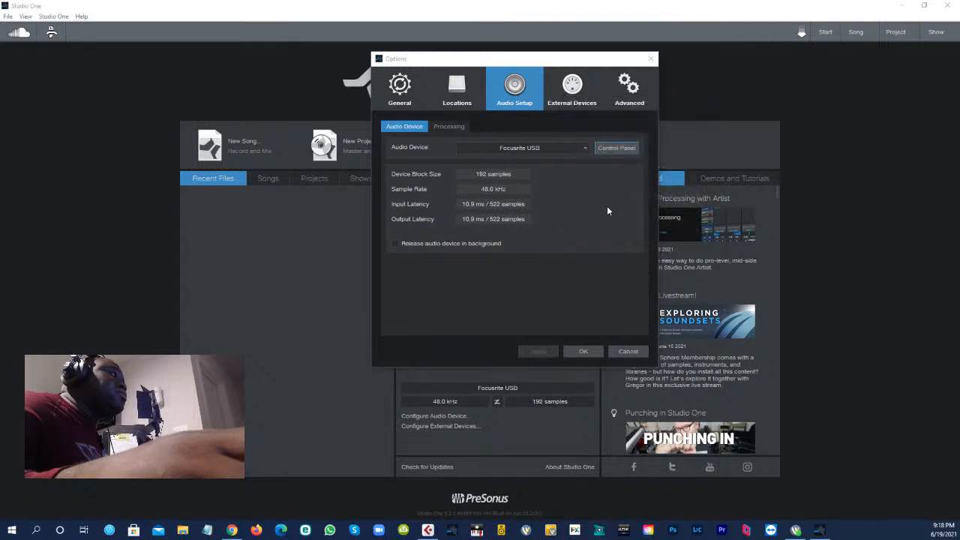
click(584, 352)
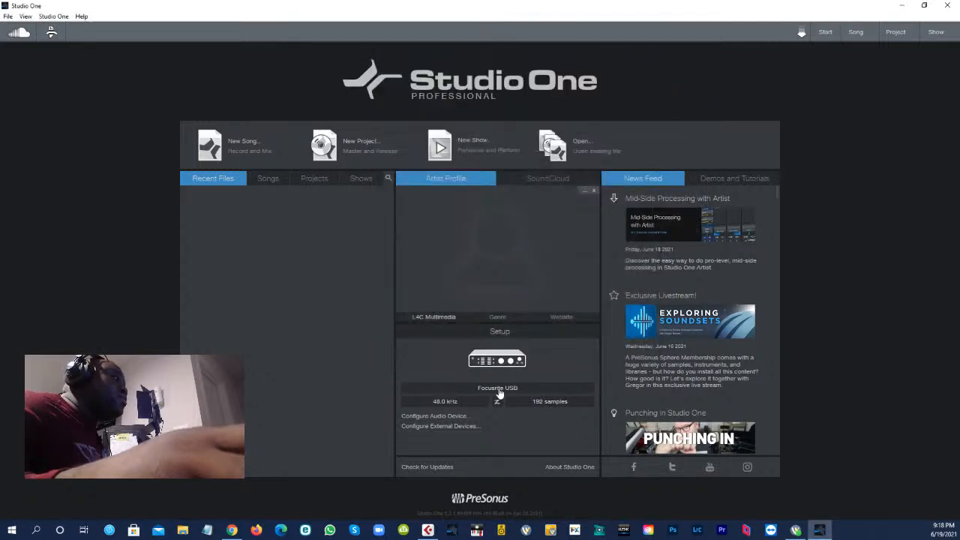
- Create a new mastering project titled Song 1 Master at 44.1 kHz and acknowledge the sample rate notice
click(363, 144)
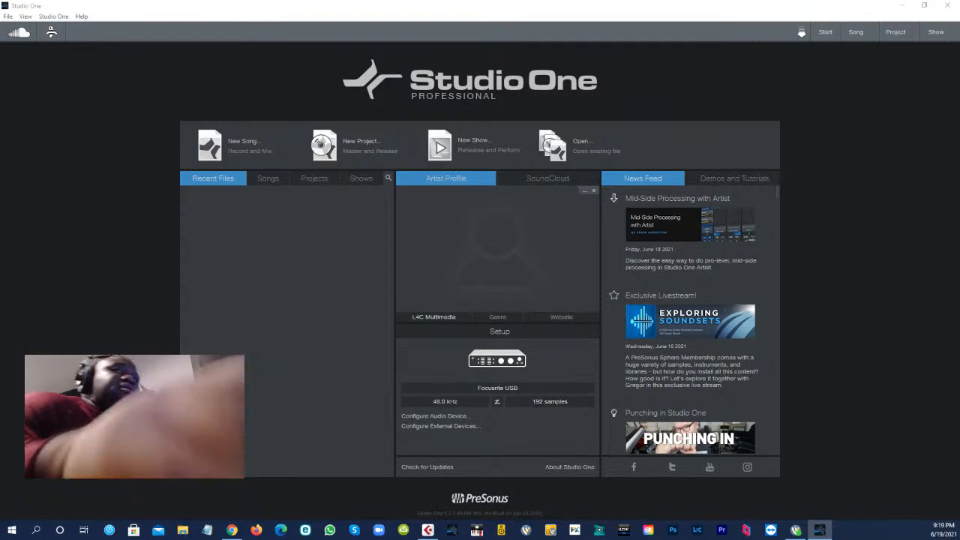
drag(729, 160, 588, 168)
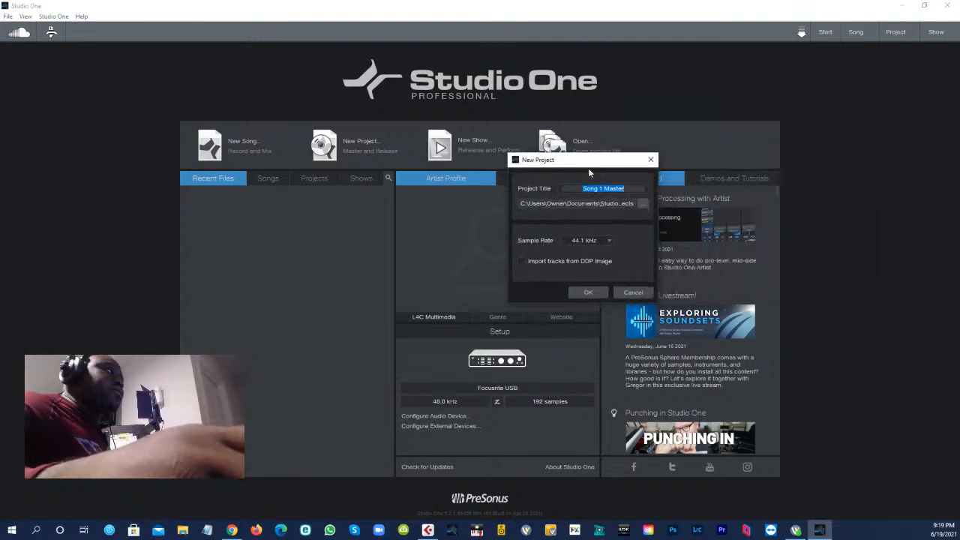
click(591, 292)
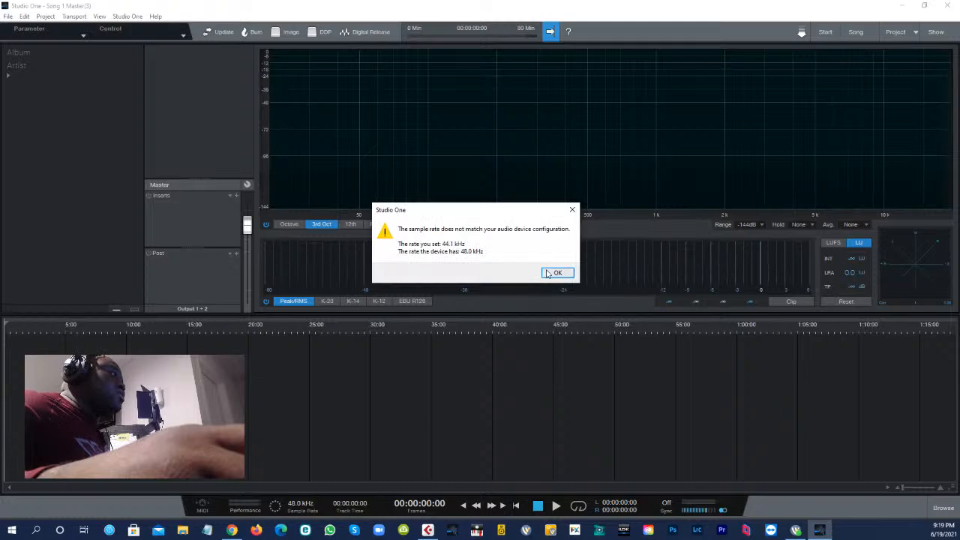
click(556, 273)
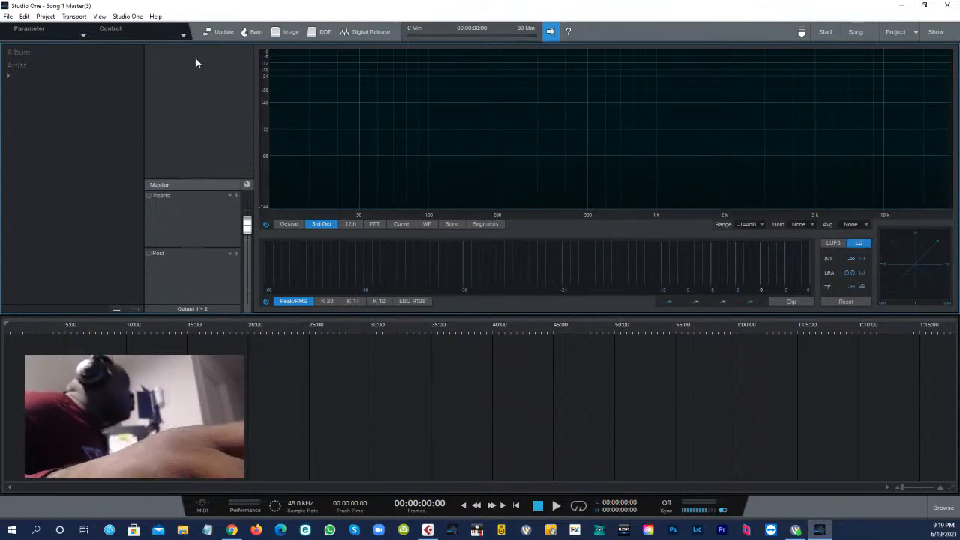
- Start importing a file into the project and go to the L4C-TRAVEL (E:) drive
click(8, 17)
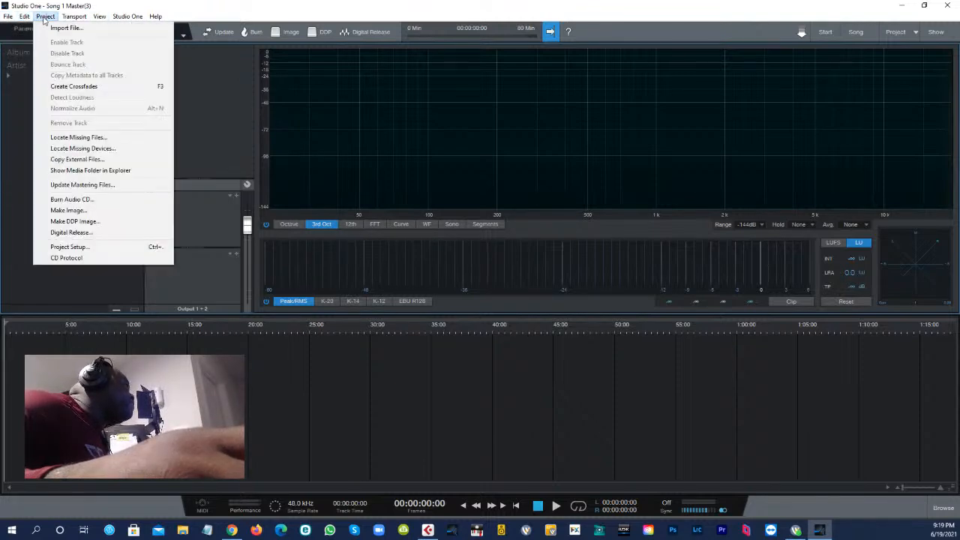
click(65, 28)
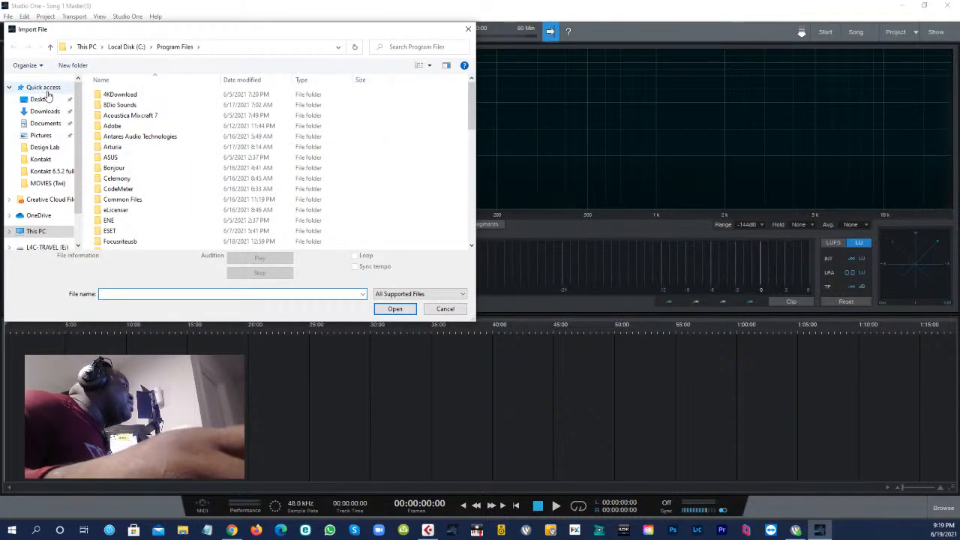
click(46, 89)
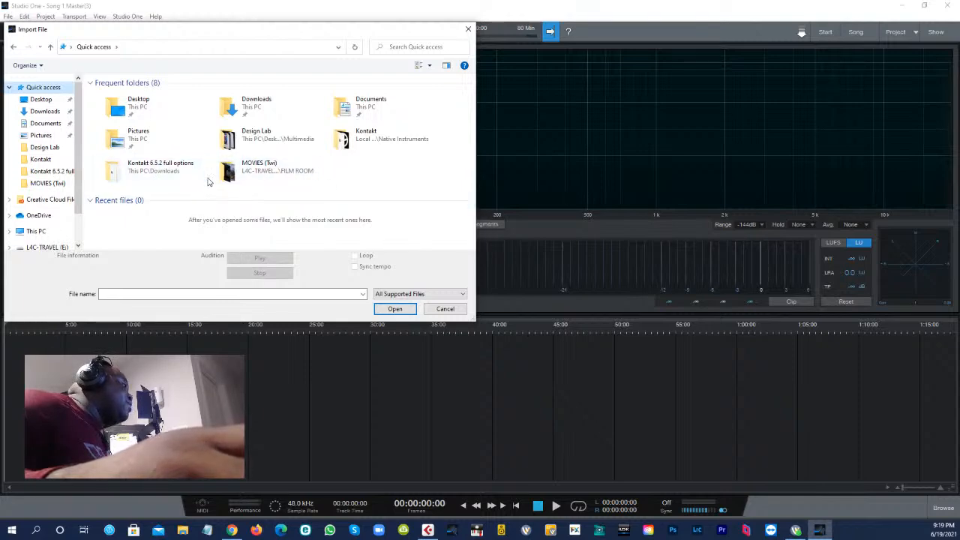
scroll(41, 225, down, 2)
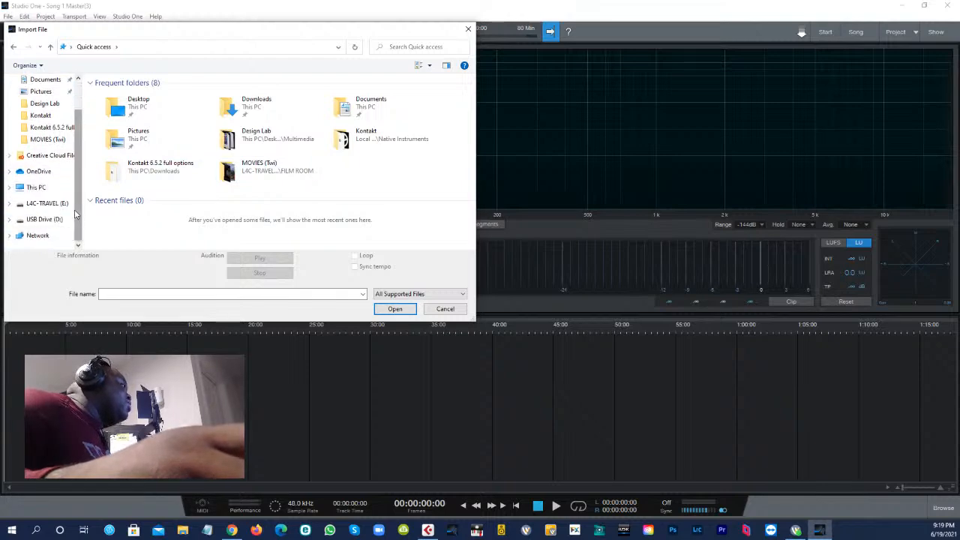
click(46, 204)
click(53, 220)
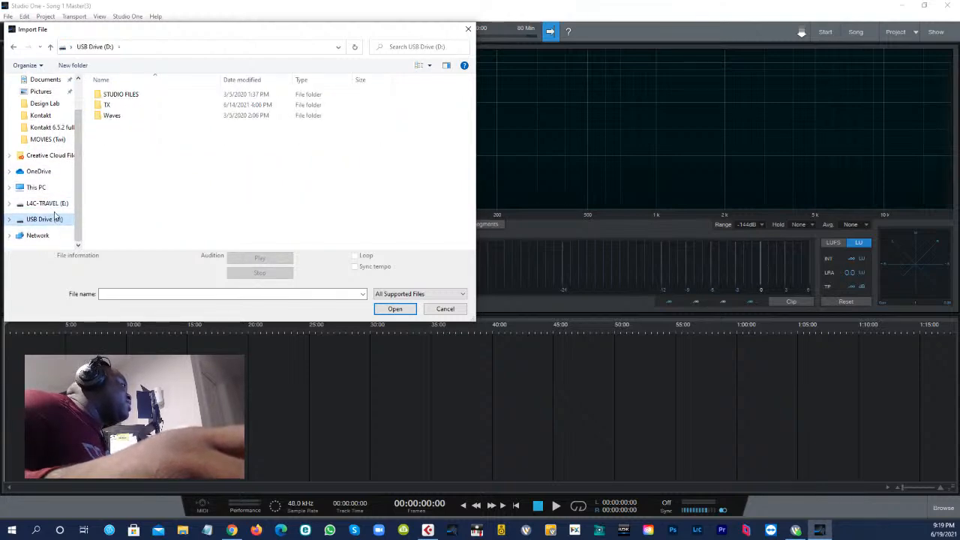
click(54, 204)
- Import the Ghana Piano Chords audio file from the AUDIO folder inside L4C MULTIMEDIA and FILM ROOM
click(136, 127)
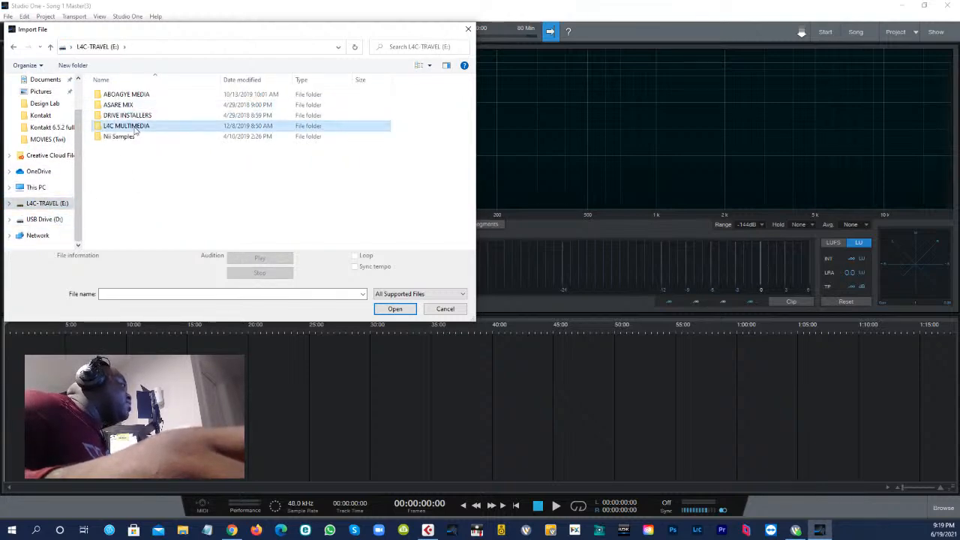
double_click(136, 129)
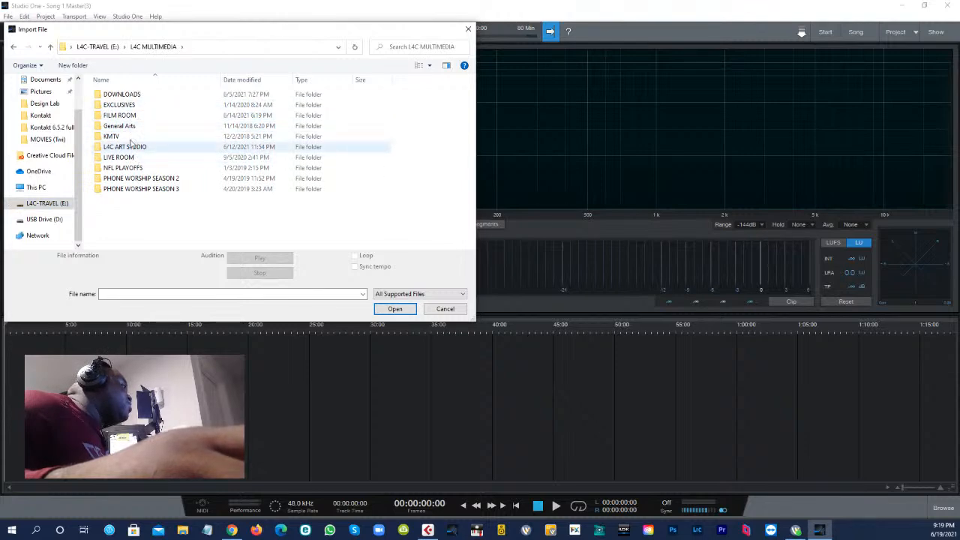
double_click(127, 116)
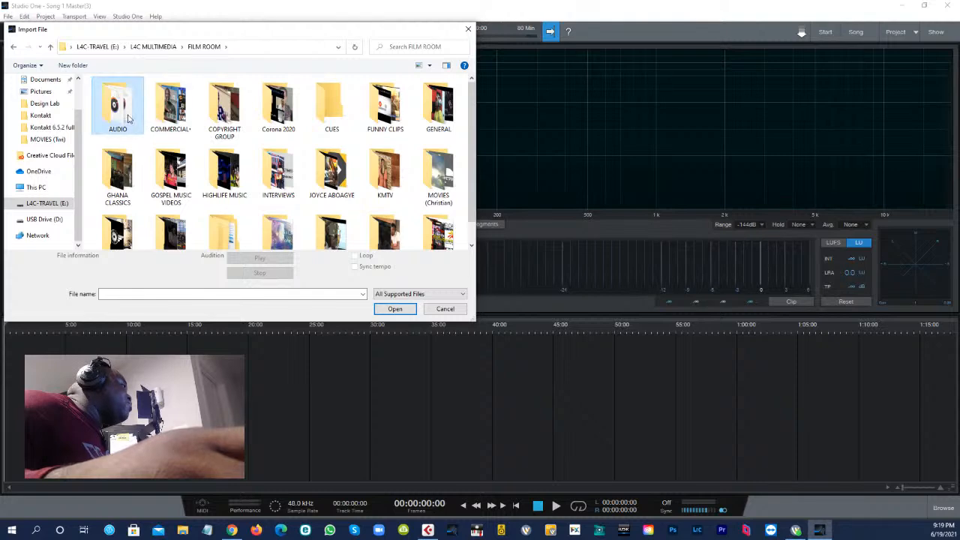
double_click(129, 118)
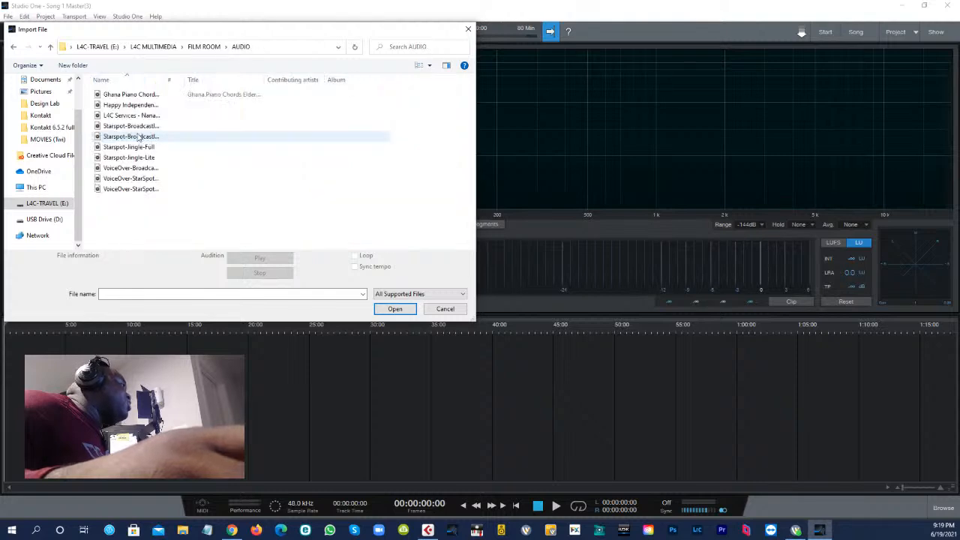
click(143, 94)
click(394, 309)
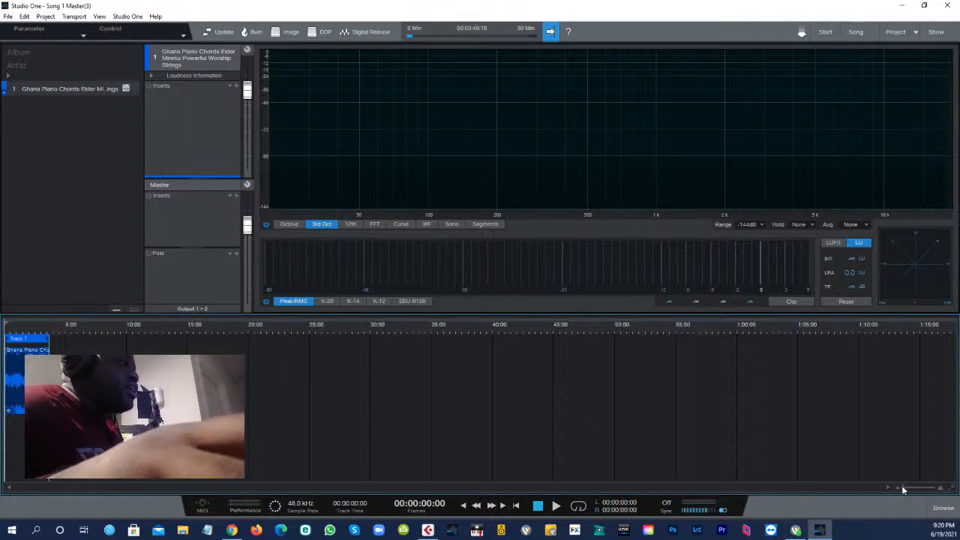
- Play the imported track from several points along the timeline and examine its spectrum, level and loudness meters
drag(902, 487, 906, 492)
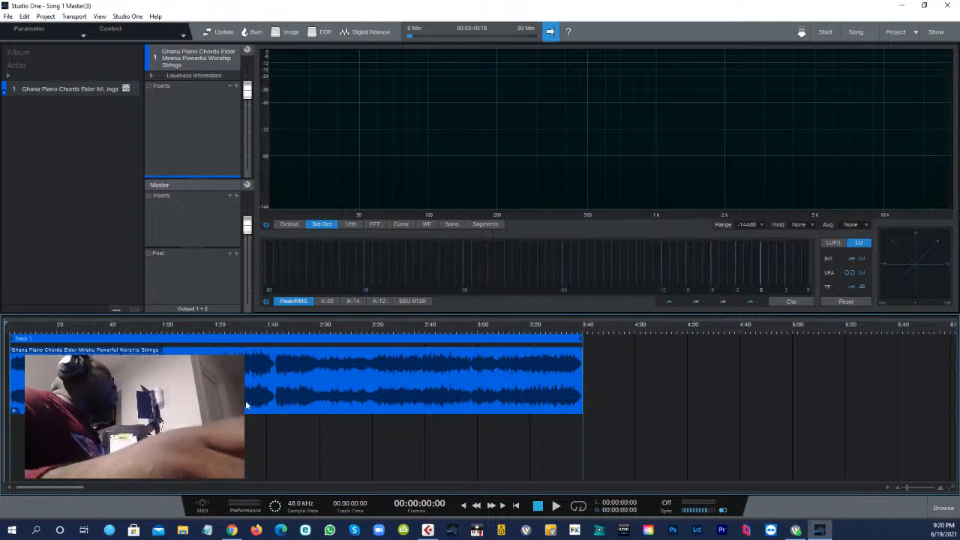
click(178, 324)
key(space)
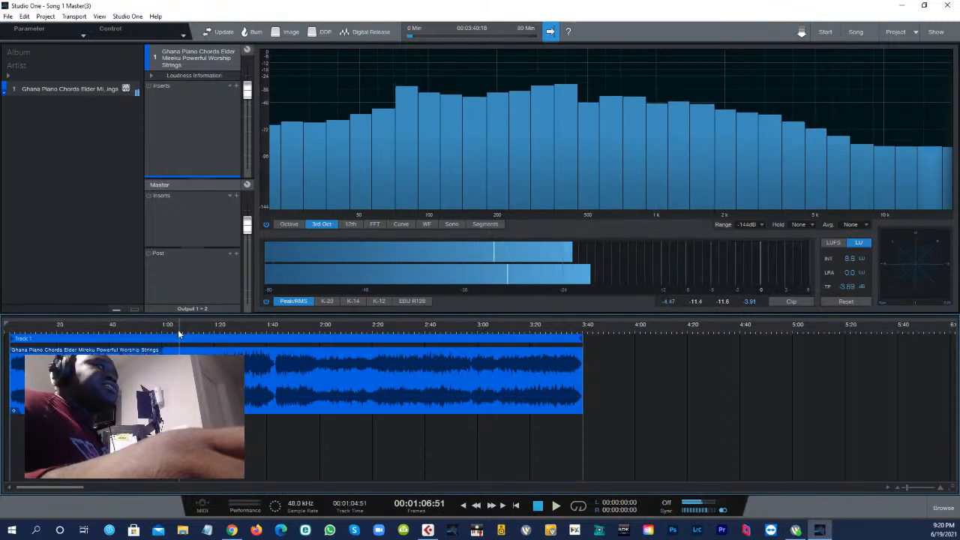
click(99, 330)
key(space)
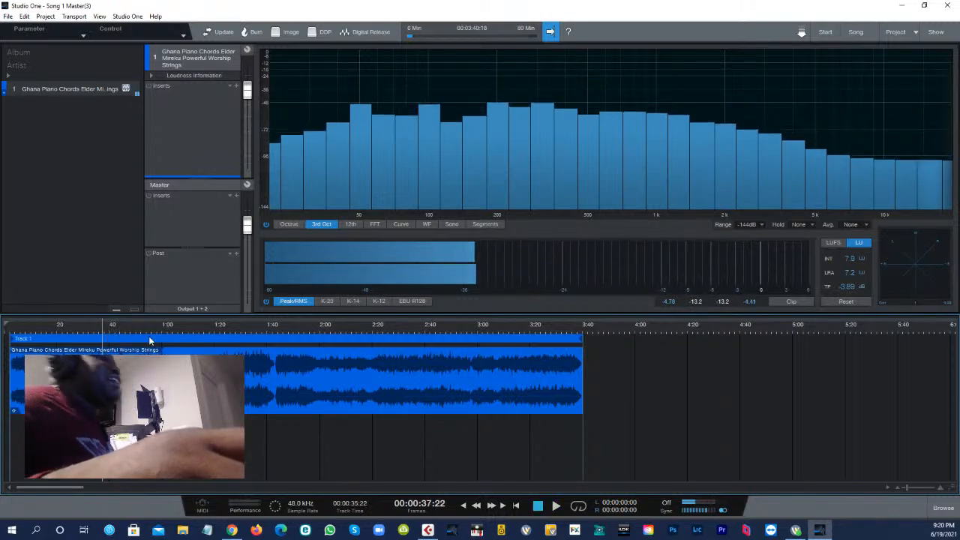
click(37, 330)
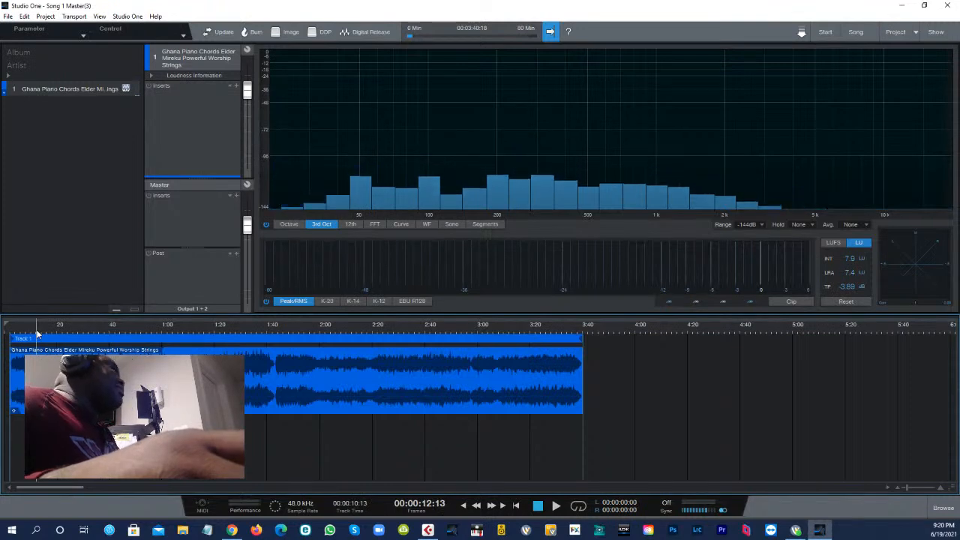
key(space)
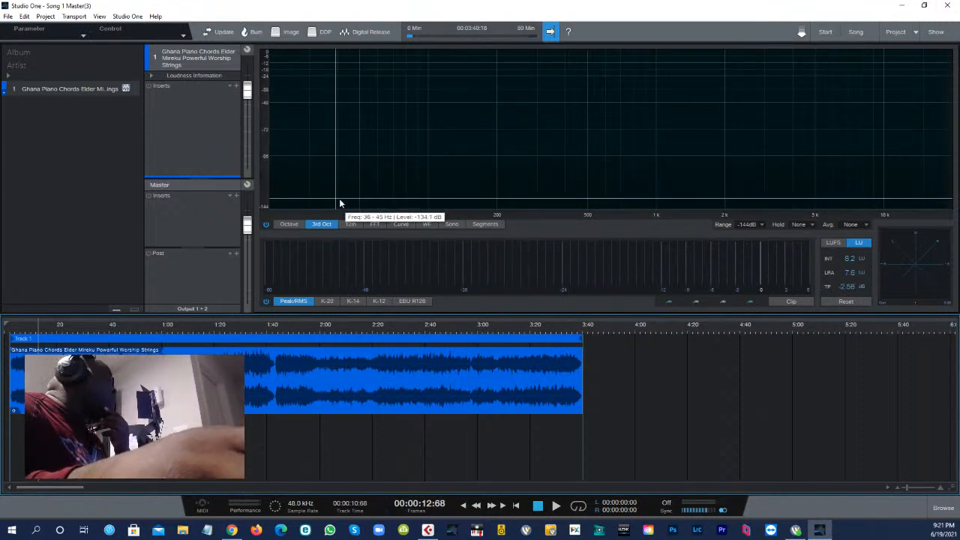
key(space)
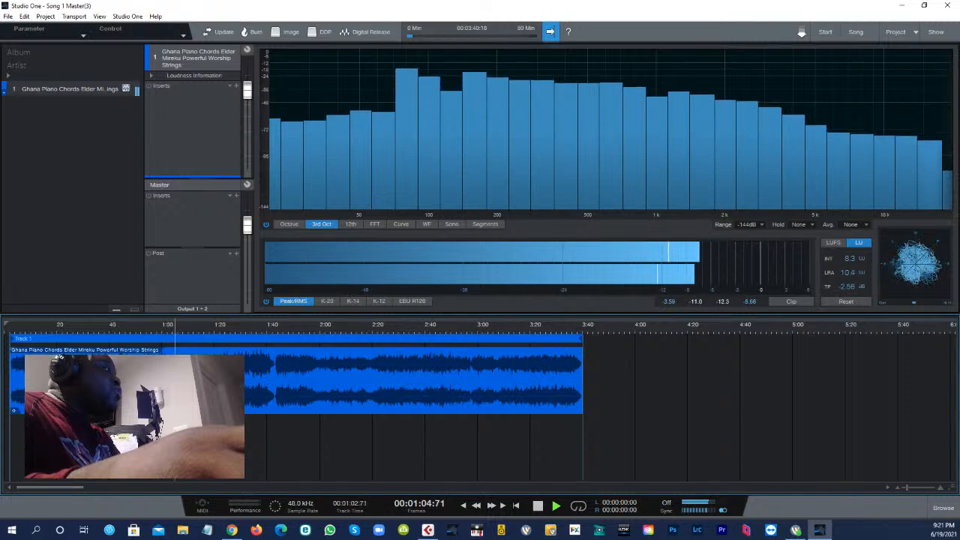
click(283, 328)
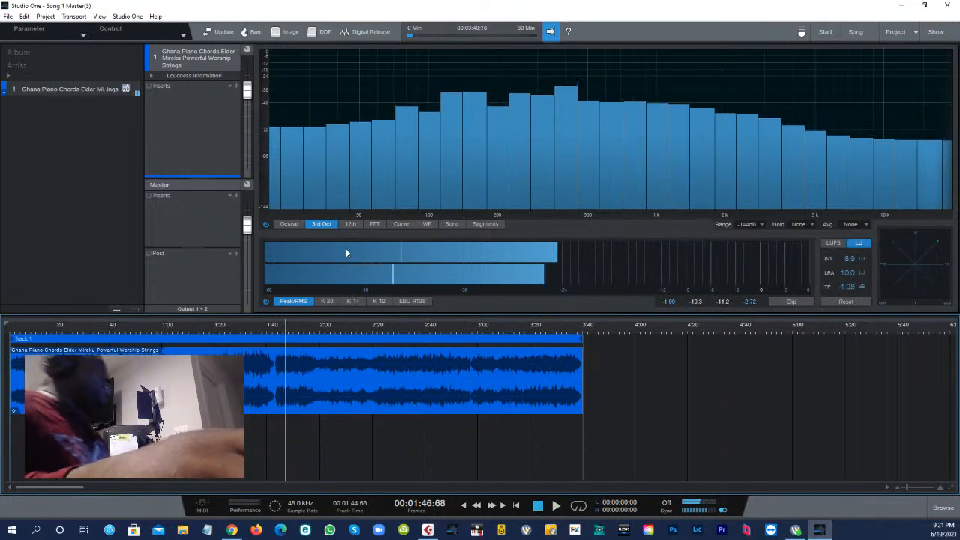
- Browse the effect plug-ins available for the master's inserts, including the Waves folder, without adding any
click(237, 195)
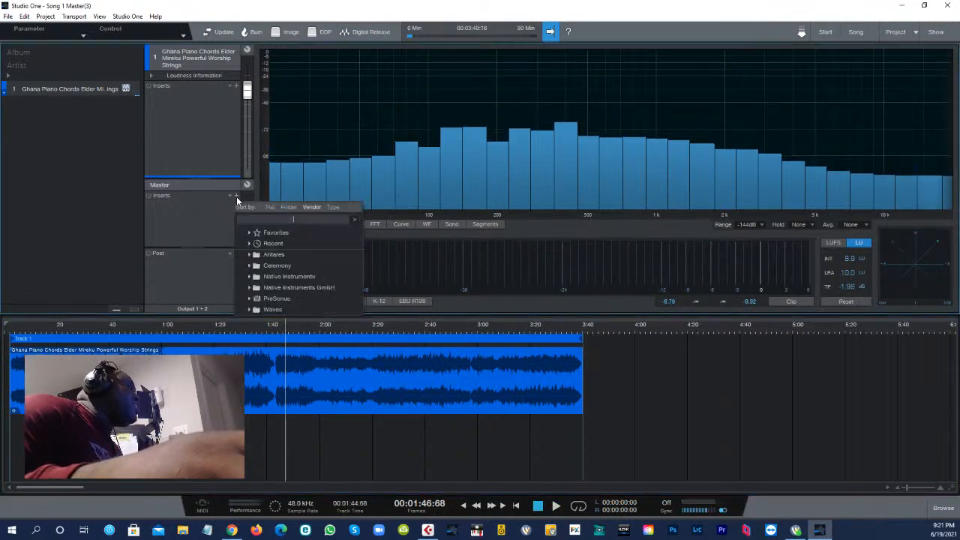
click(249, 311)
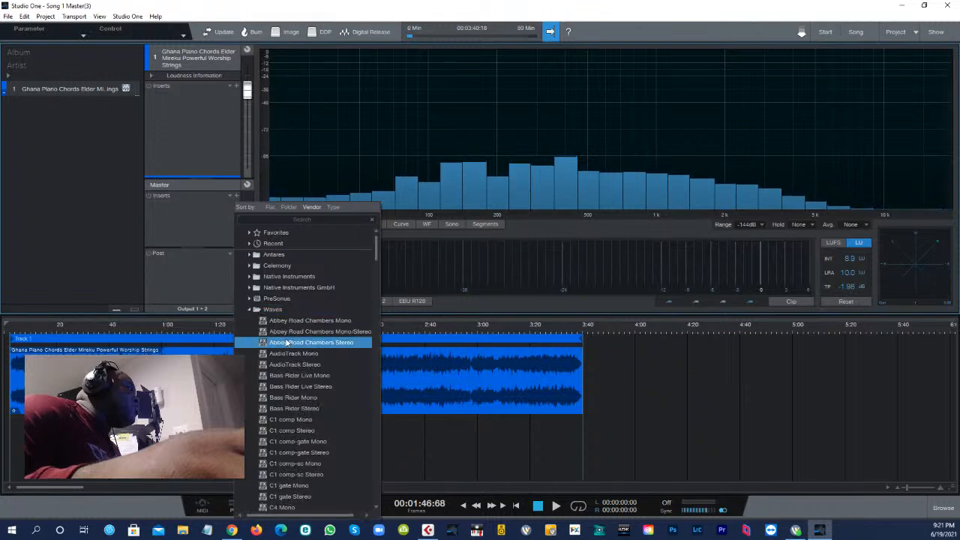
click(249, 310)
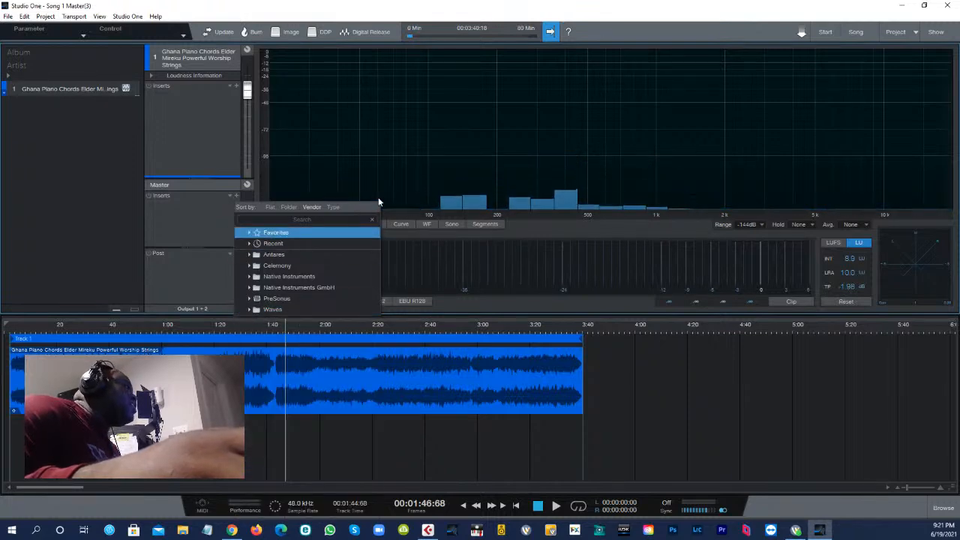
click(204, 238)
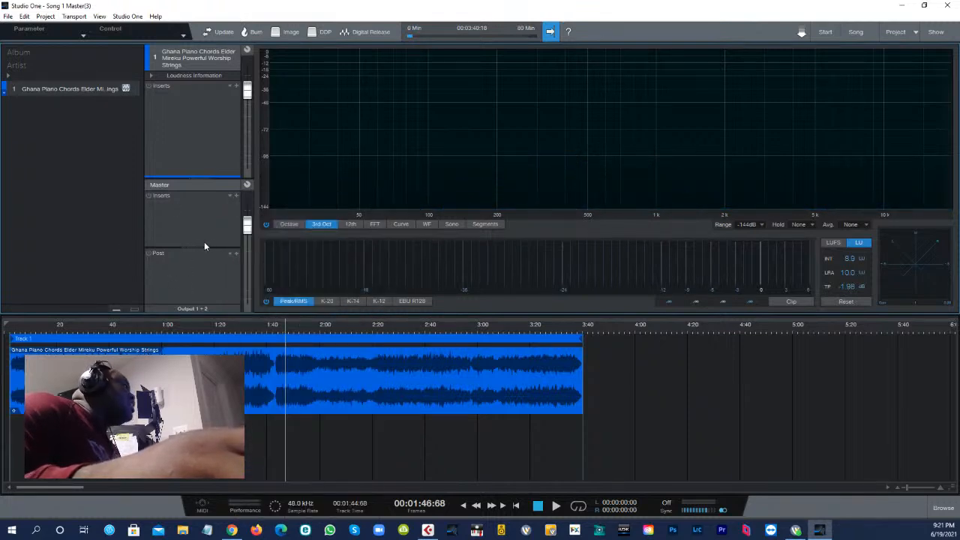
click(237, 198)
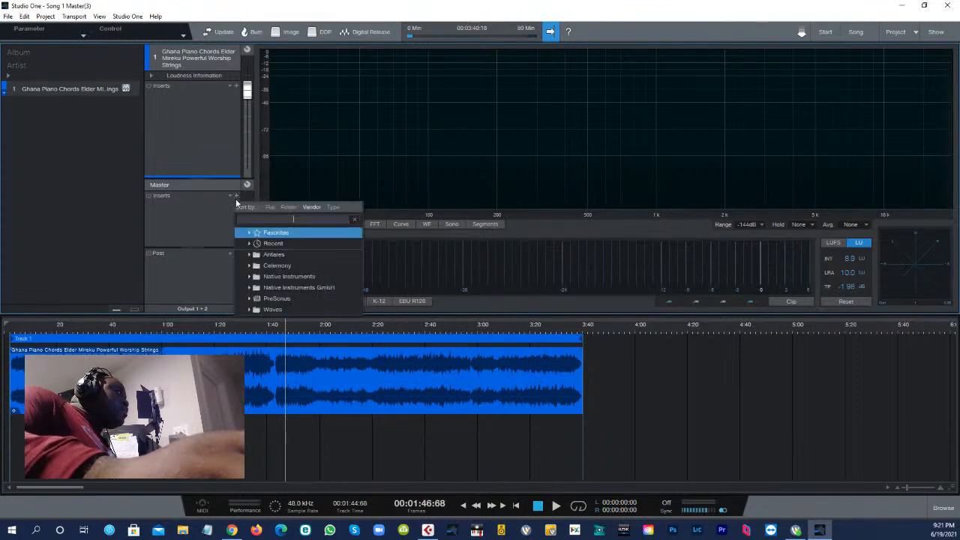
click(165, 237)
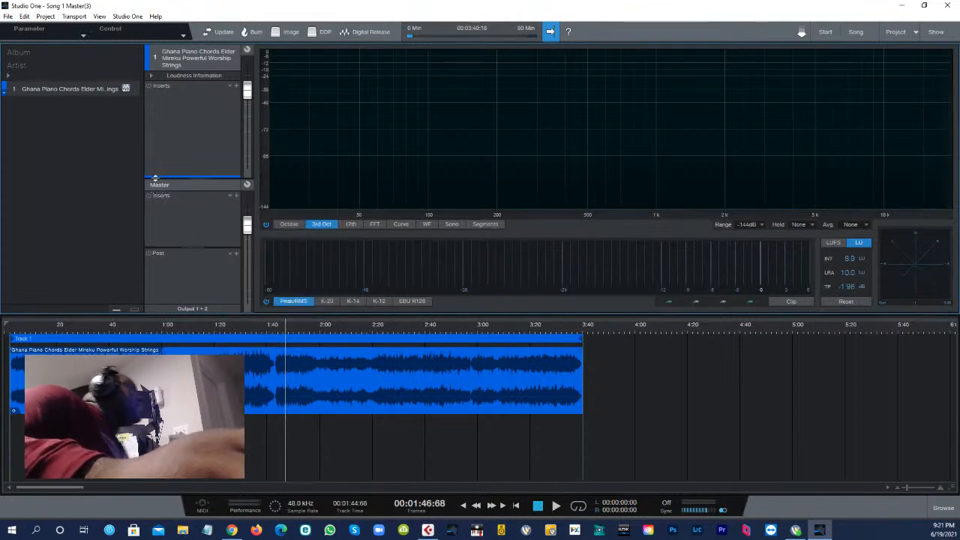
- Enlarge the master's inserts area by moving its boundaries with the post section and the track's inserts
right_click(87, 165)
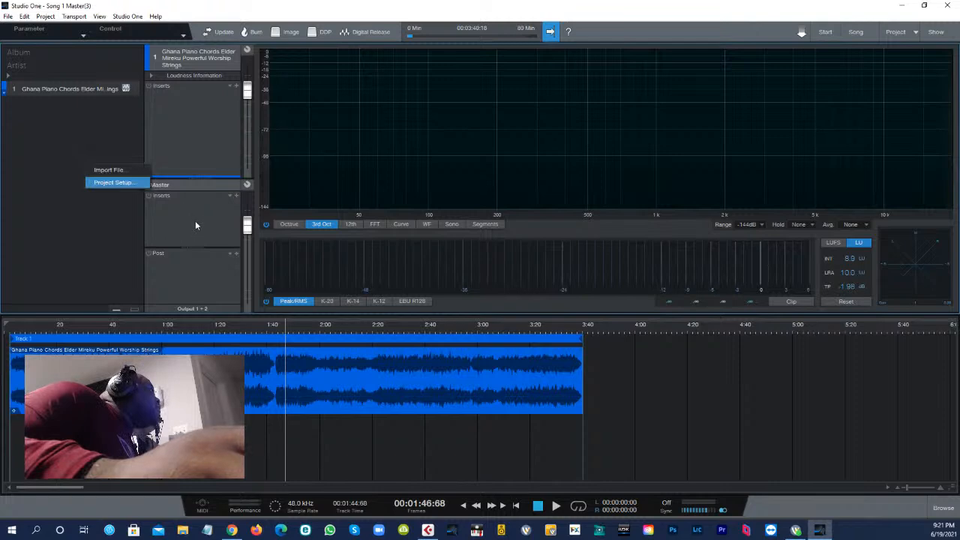
click(195, 221)
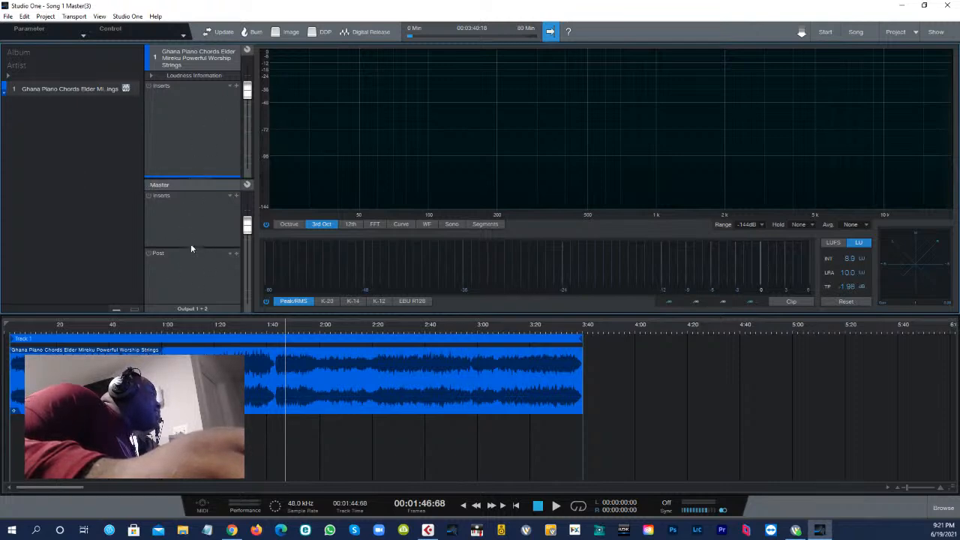
drag(187, 248, 186, 225)
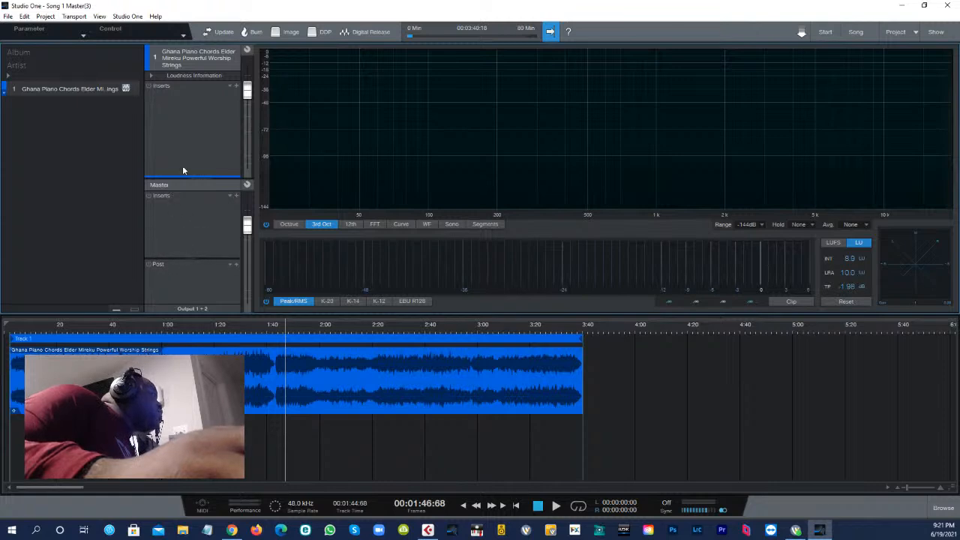
drag(184, 177, 180, 146)
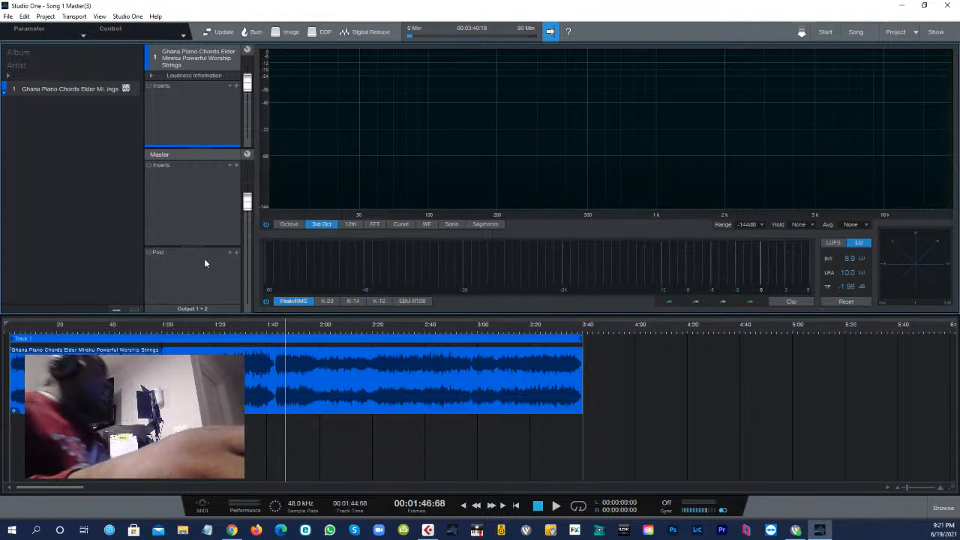
- View the plug-in lists offered for the master's inserts and for the track's own inserts
click(236, 166)
click(169, 203)
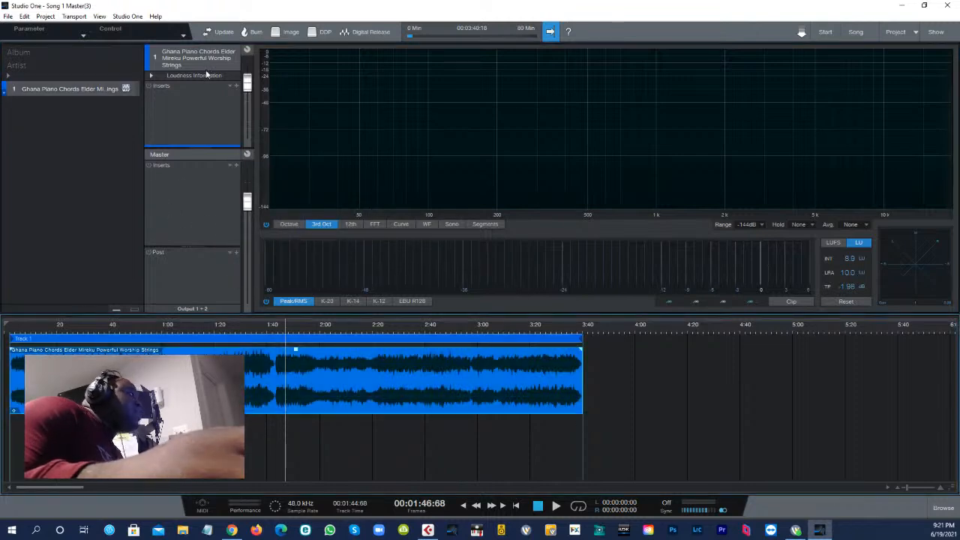
click(236, 86)
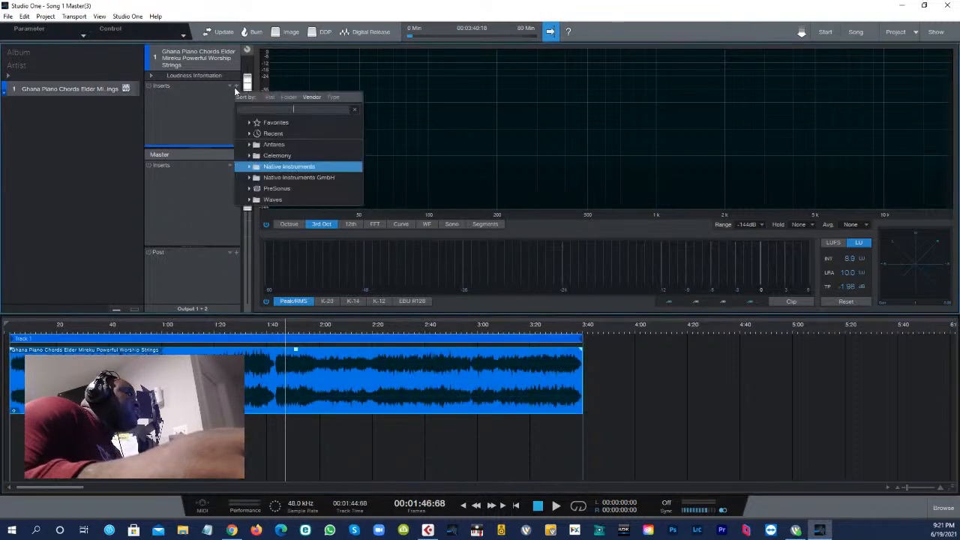
click(163, 114)
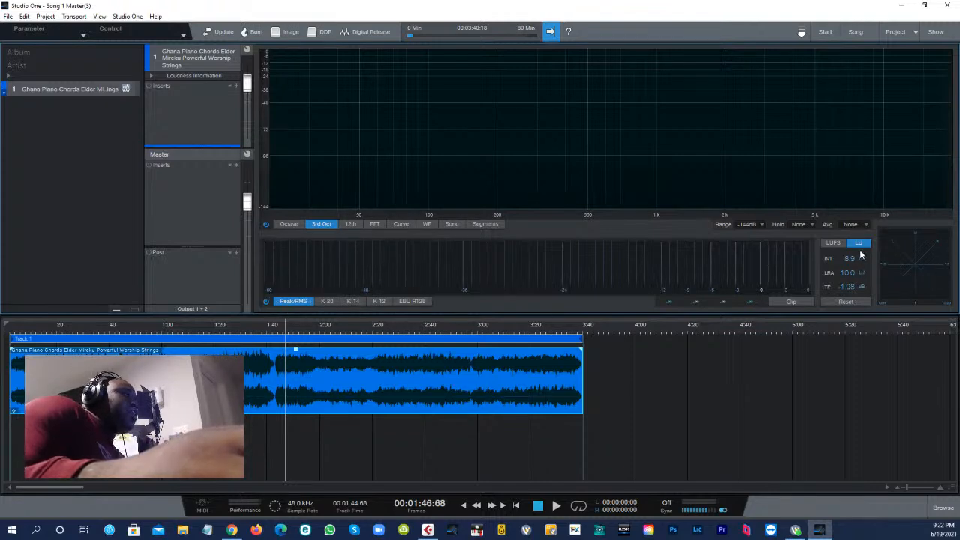
- Switch the loudness readout to LUFS and compare the K-20, K-14 and K-12 meter scales before returning to Peak/RMS
click(832, 244)
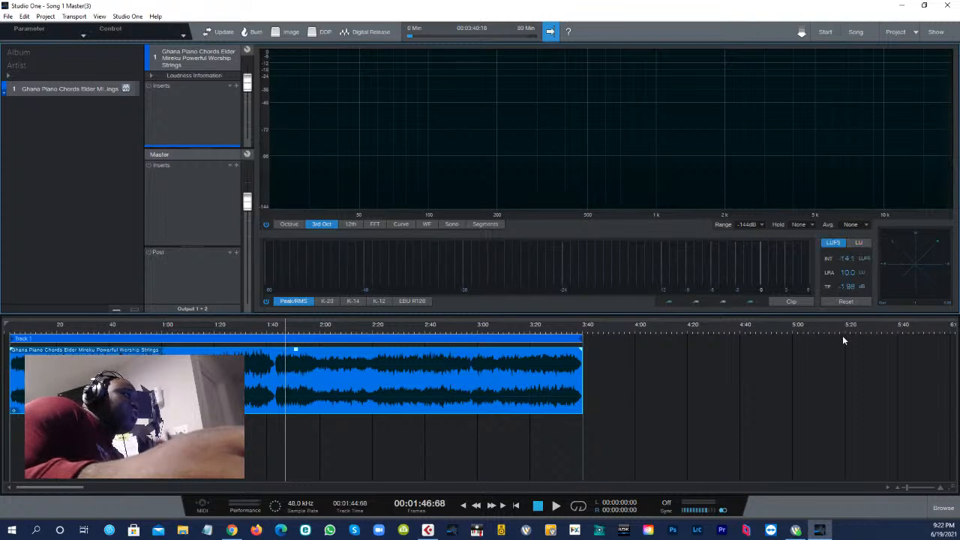
click(330, 303)
click(354, 302)
click(379, 300)
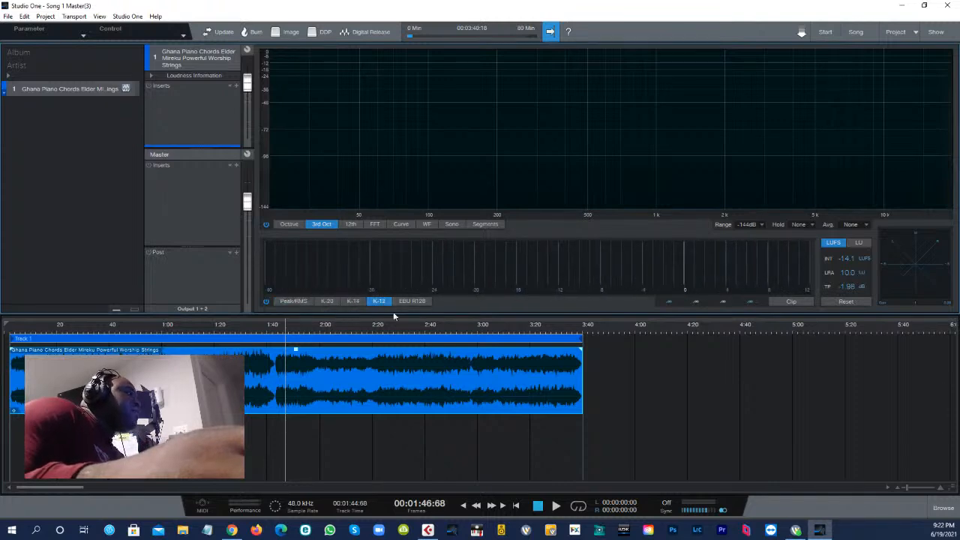
click(354, 300)
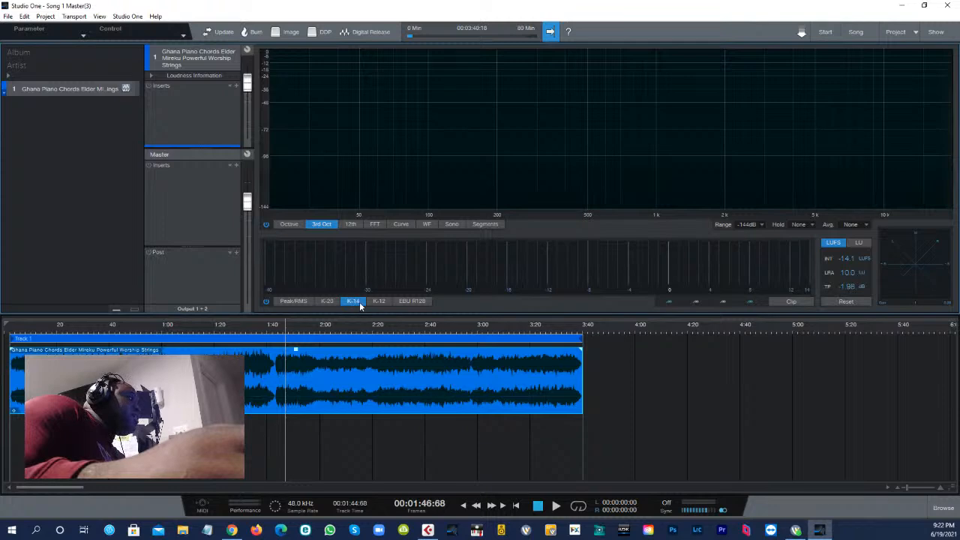
click(379, 301)
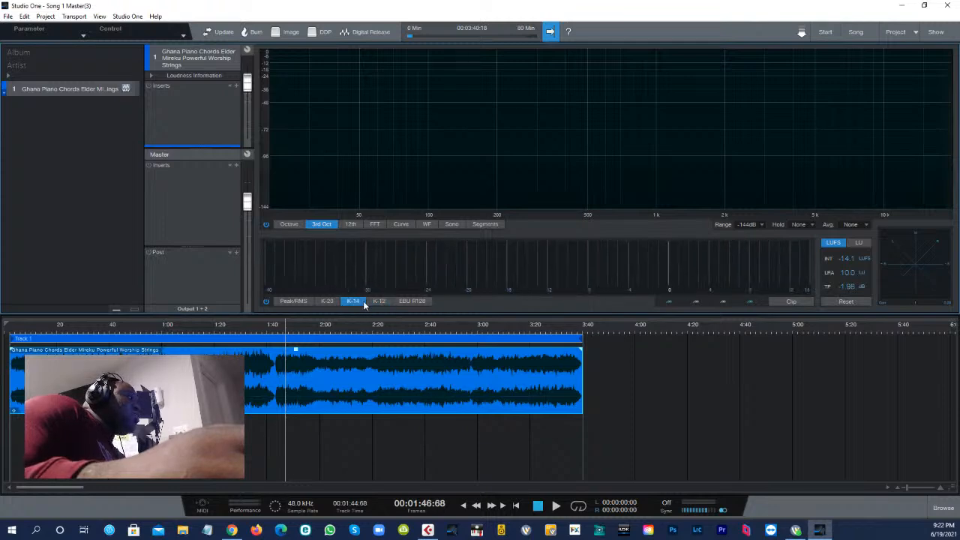
click(354, 301)
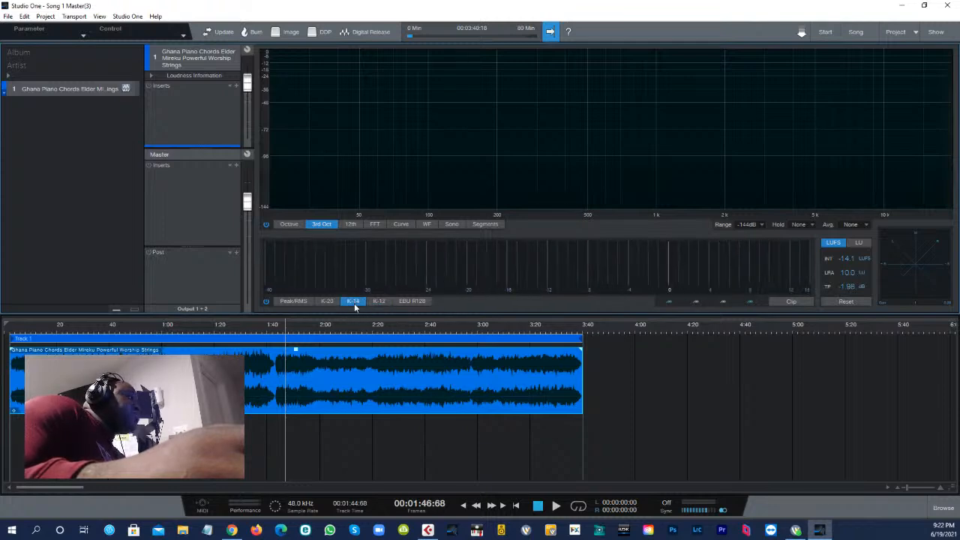
click(287, 301)
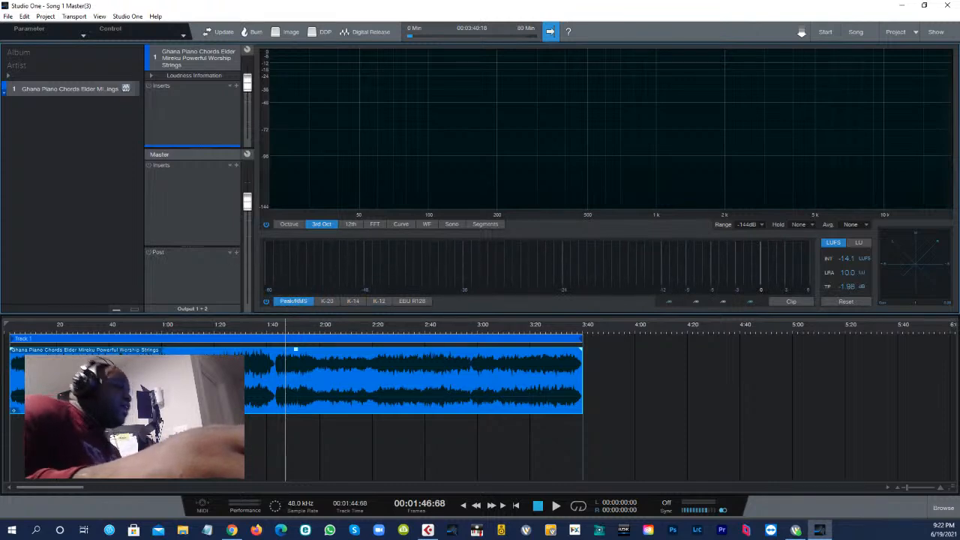
- Play short passages of the track and examine its levels on the Peak/RMS meter
key(space)
key(space)
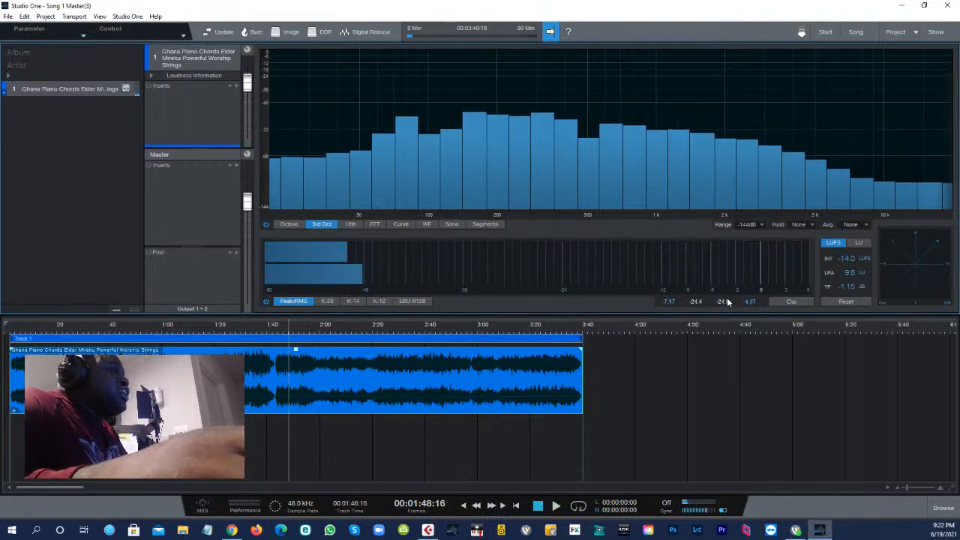
key(space)
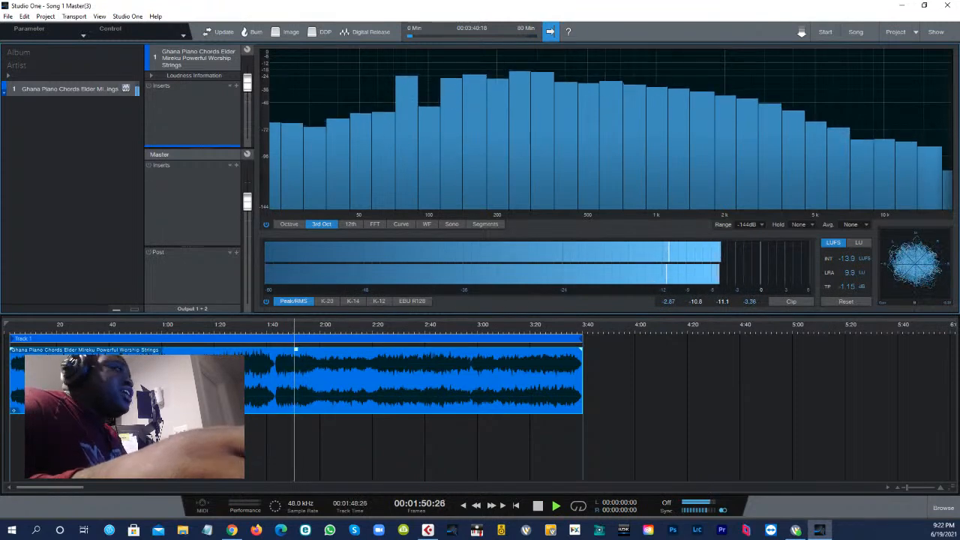
key(space)
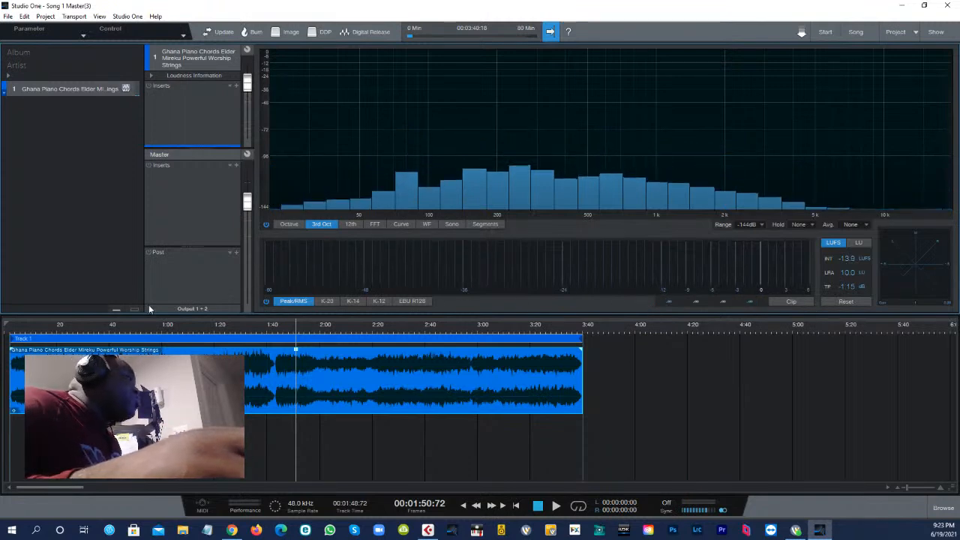
- Set the level meter to K-14 and play a short passage of the track to check its levels
click(351, 302)
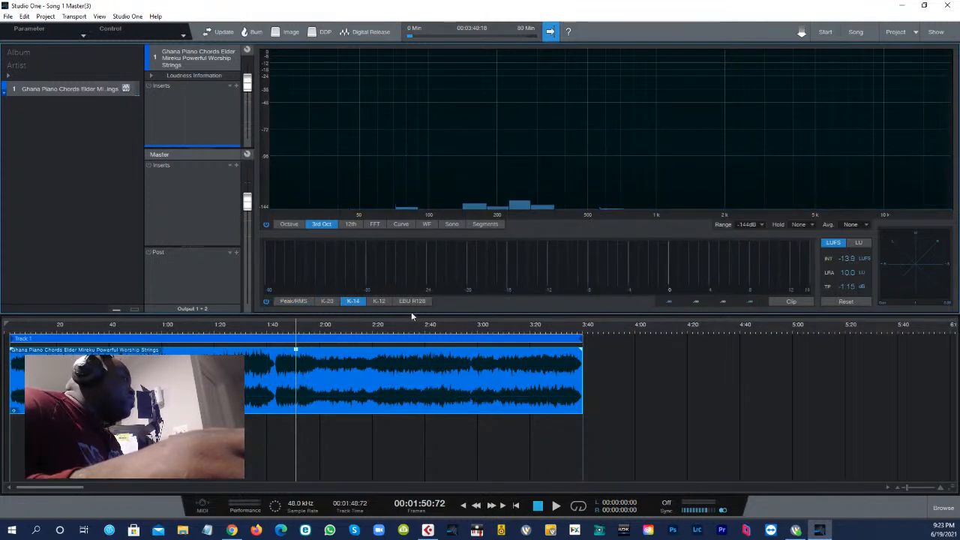
key(space)
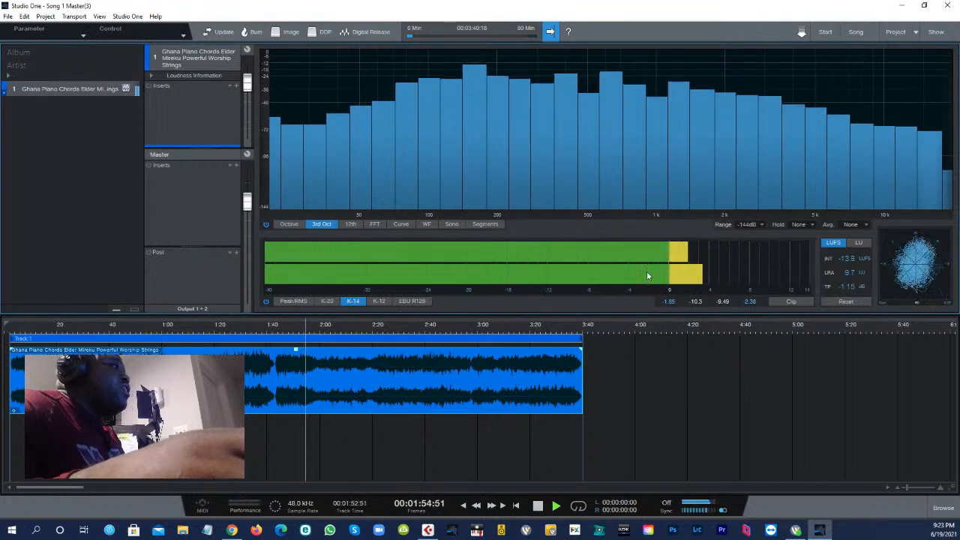
key(space)
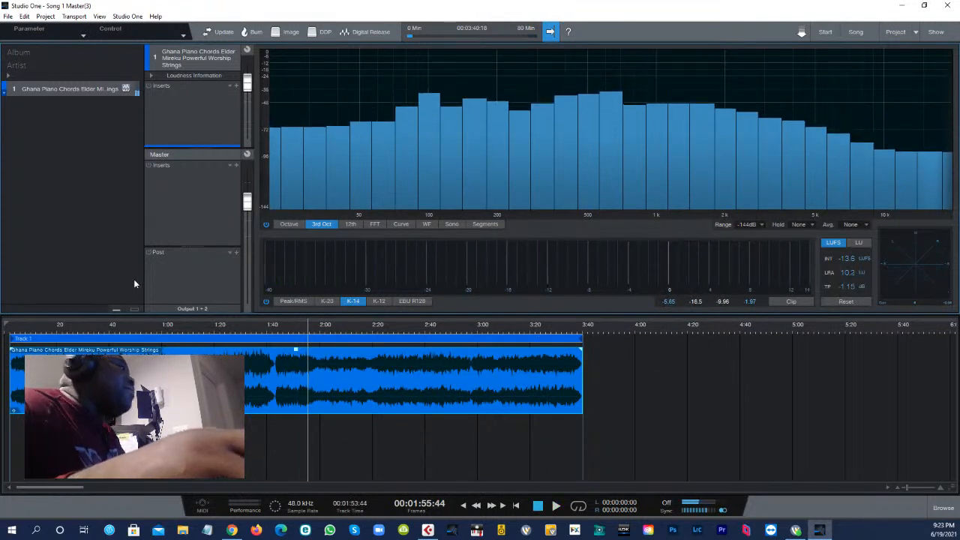